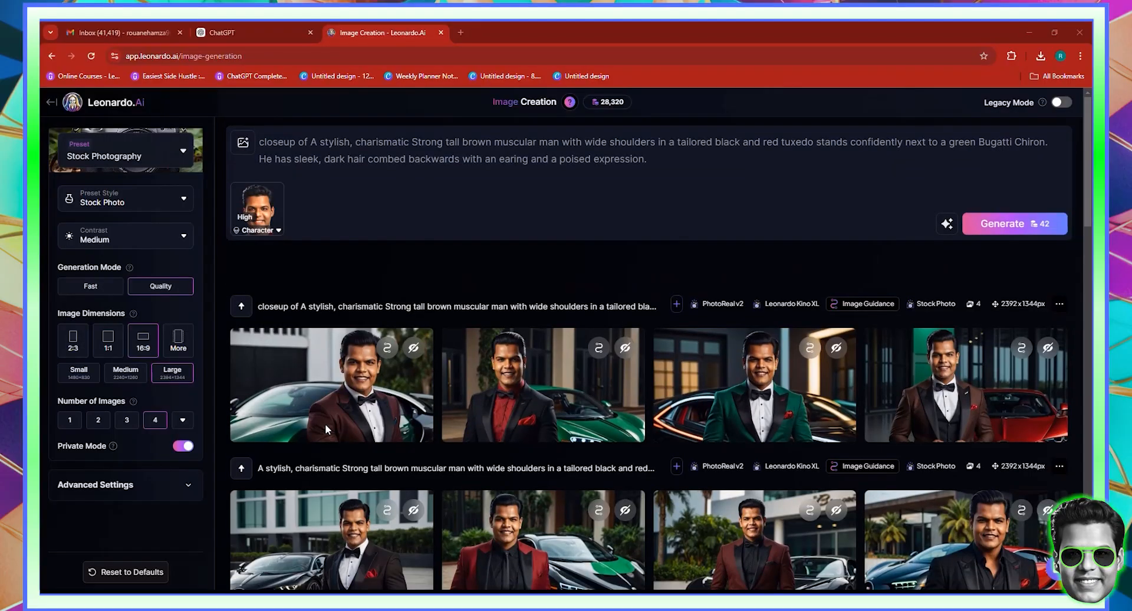
Remove the character reference image from the prompt and view the platform presets, keeping Stock Photography.
{"action": "mouse_move", "coordinate": [327, 429]}
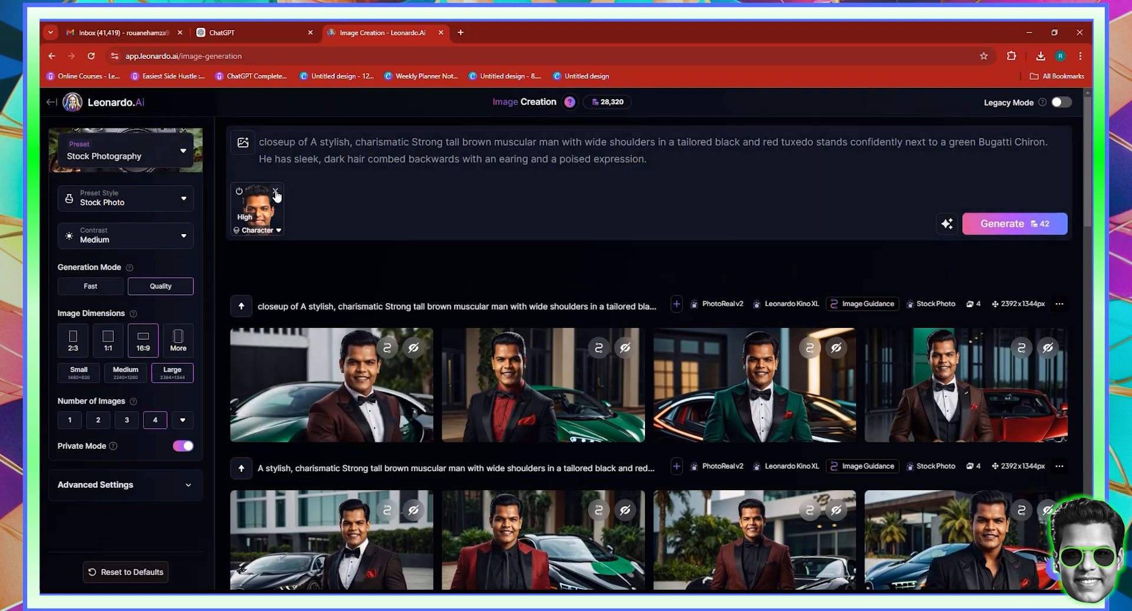
{"action": "left_click", "coordinate": [276, 192]}
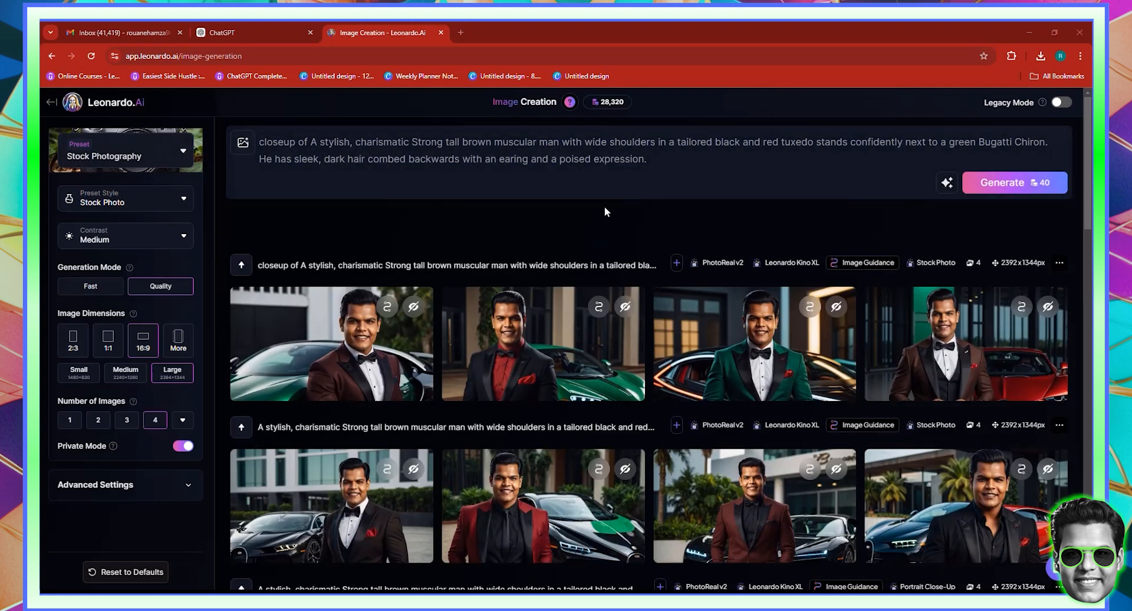
{"action": "left_click", "coordinate": [127, 160]}
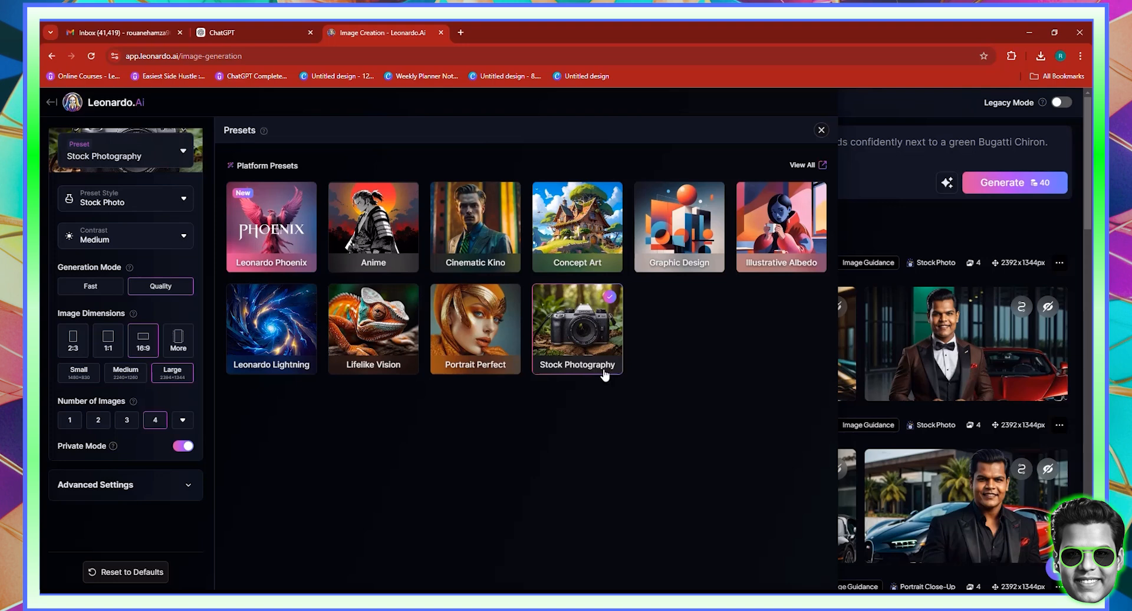
{"action": "left_click", "coordinate": [821, 131]}
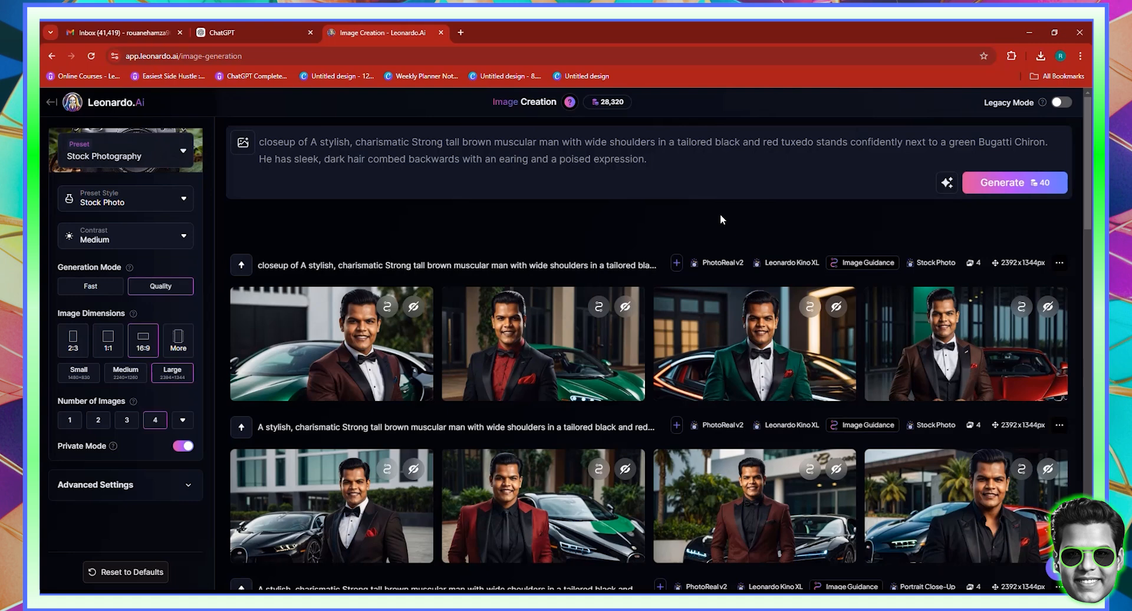
Switch to ChatGPT, start a new chat and delete the "Epic Man and Chiron" conversation.
{"action": "left_click", "coordinate": [298, 26]}
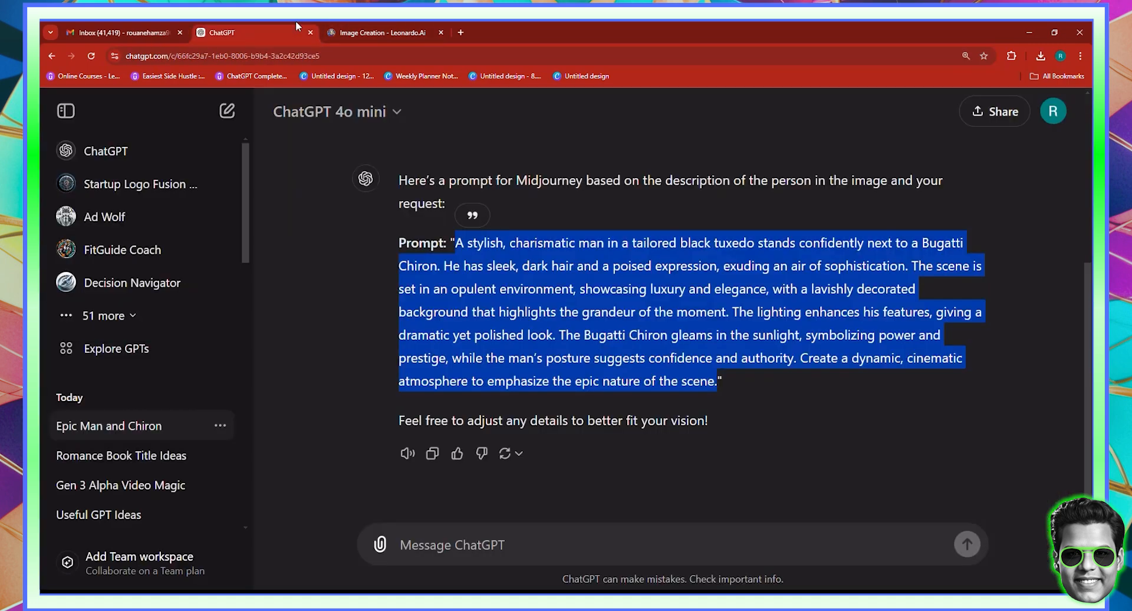
{"action": "left_click", "coordinate": [225, 112]}
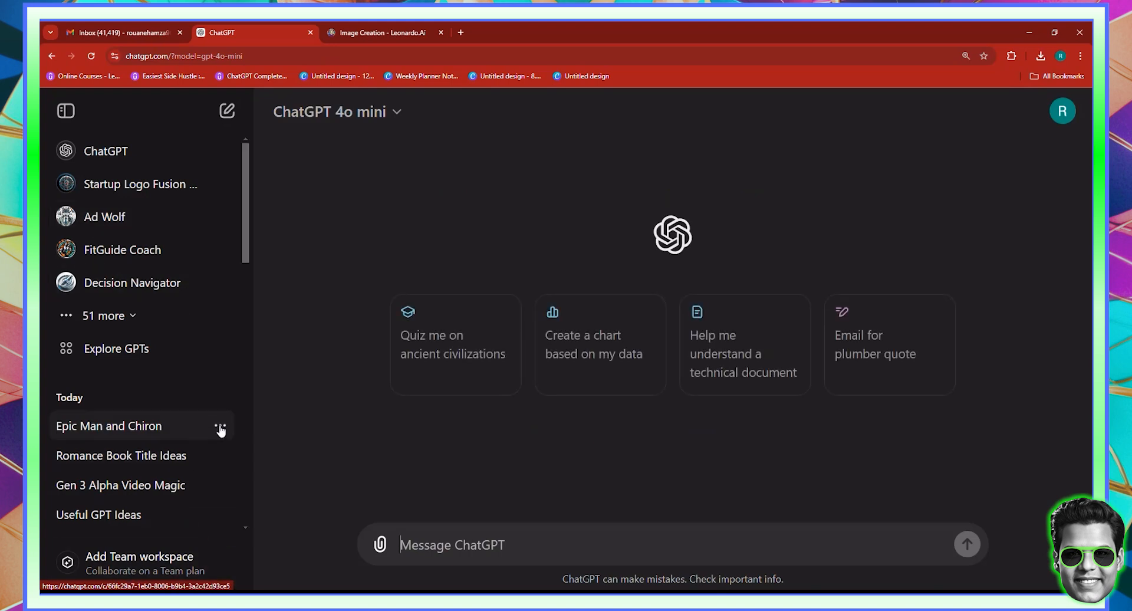
{"action": "left_click", "coordinate": [220, 425]}
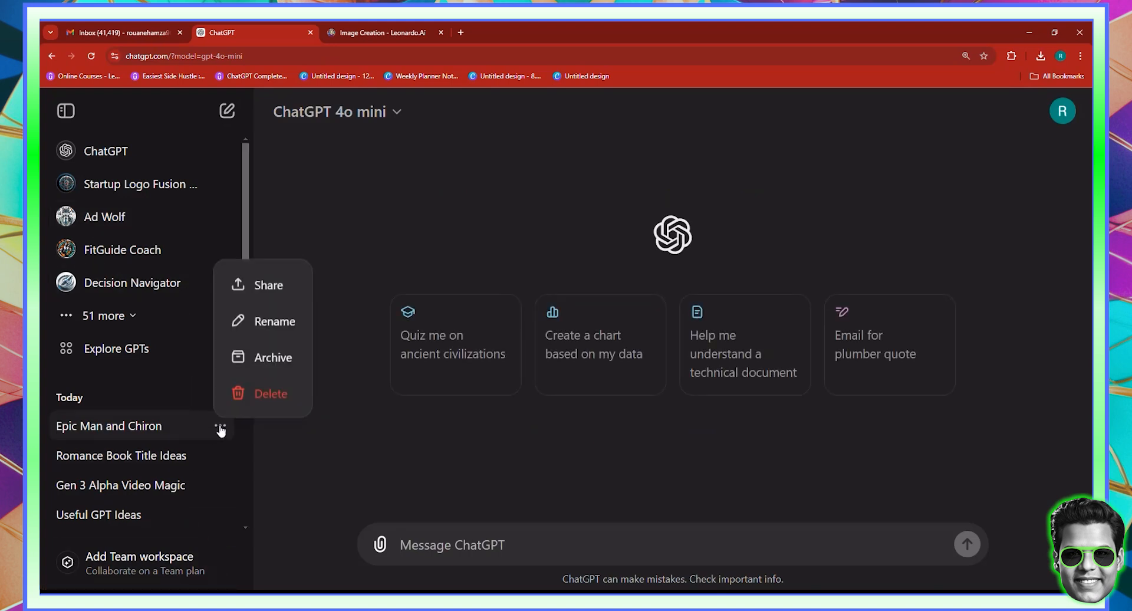
{"action": "left_click", "coordinate": [275, 404]}
{"action": "left_click", "coordinate": [701, 406]}
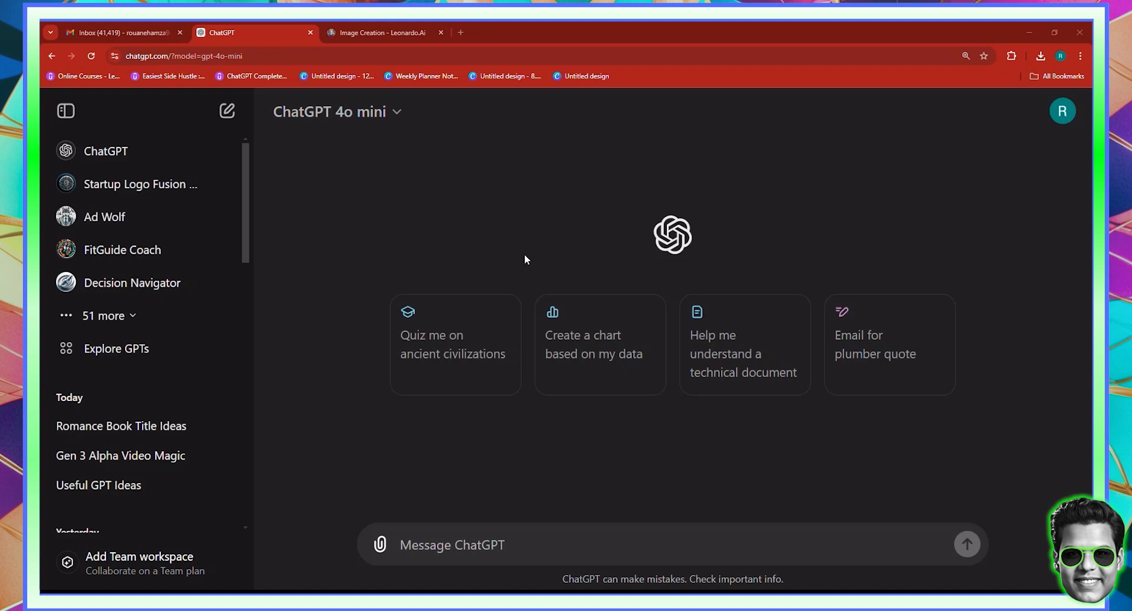
Ask for a description of an instagram model, a 60 year old very healthy guy with a white beard and white hair, looking strong.
{"action": "left_click", "coordinate": [338, 120]}
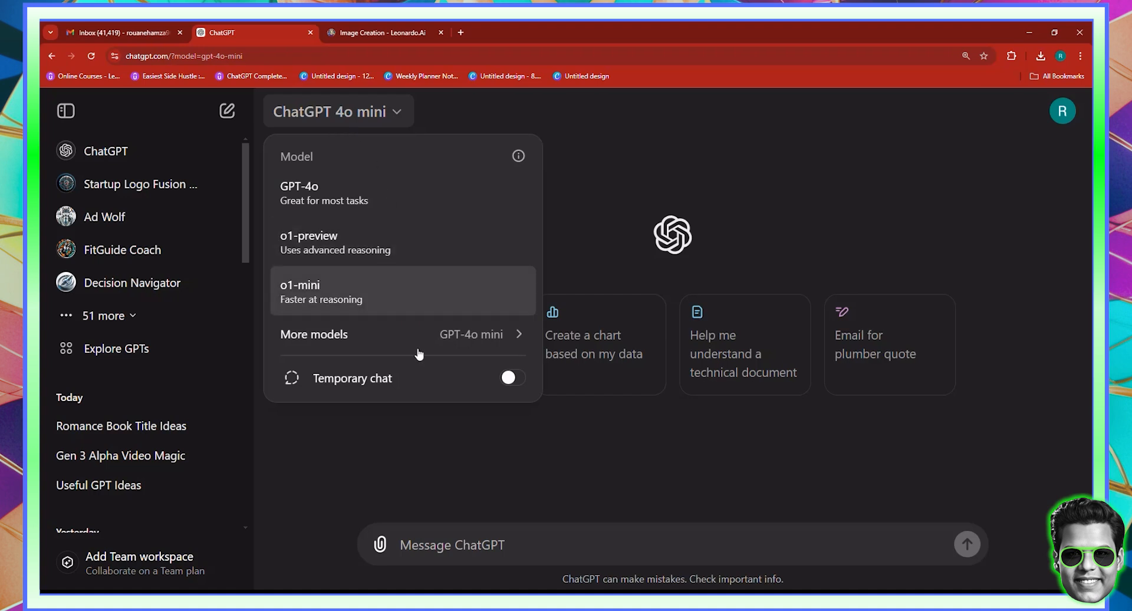
{"action": "mouse_move", "coordinate": [419, 340]}
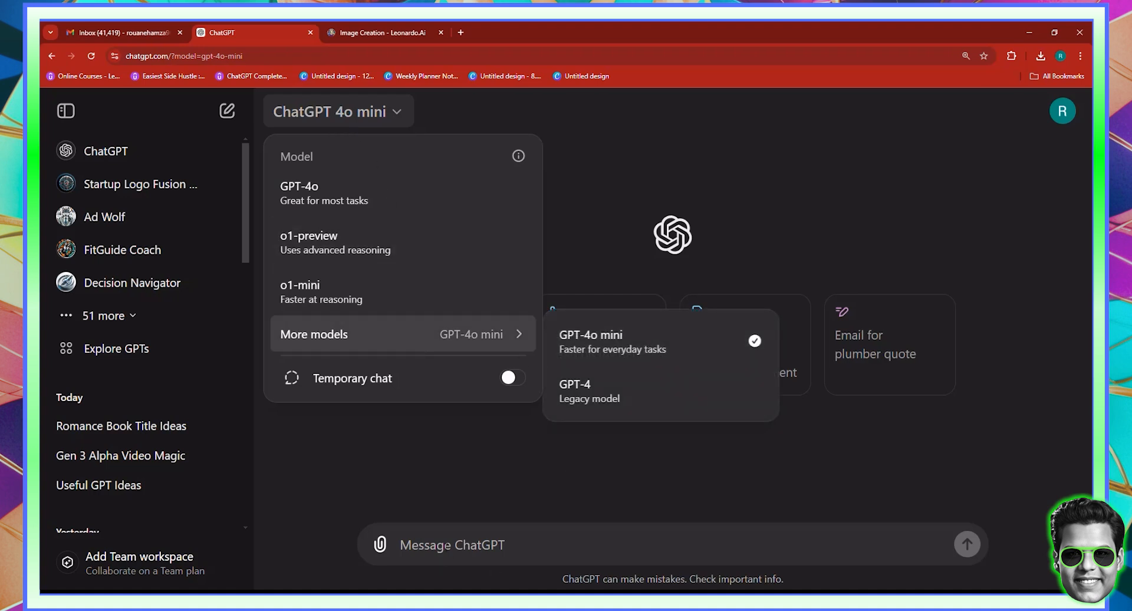
{"action": "left_click", "coordinate": [449, 545]}
{"action": "type", "text": "I wa"}
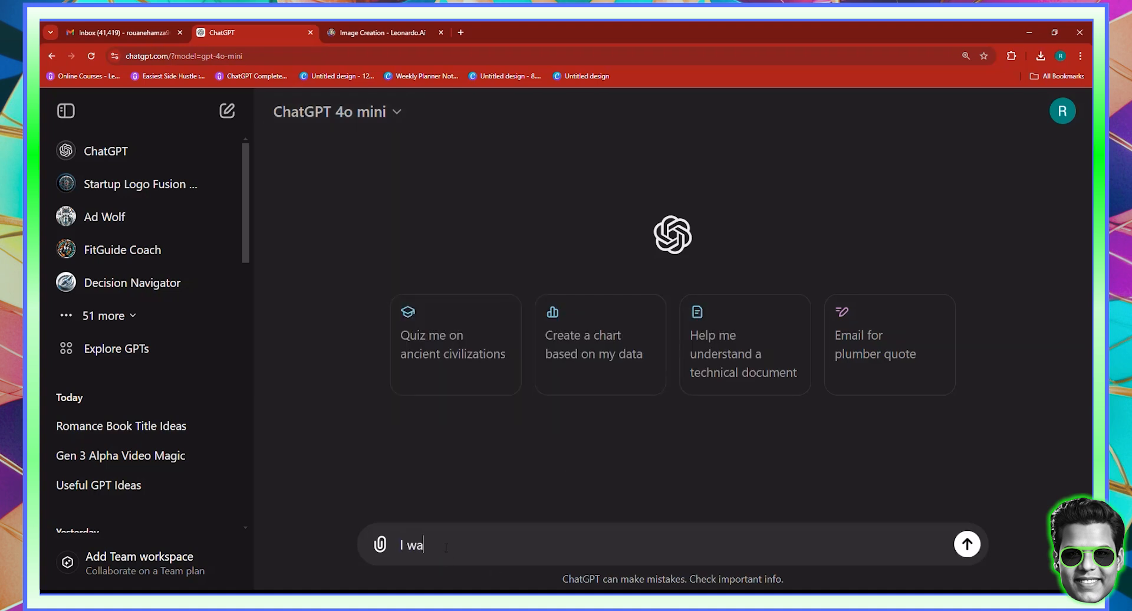
{"action": "type", "text": "nt to create an"}
{"action": "key", "text": "BackSpace"}
{"action": "key", "text": "BackSpace"}
{"action": "key", "text": "BackSpace"}
{"action": "type", "text": "e an instagram"}
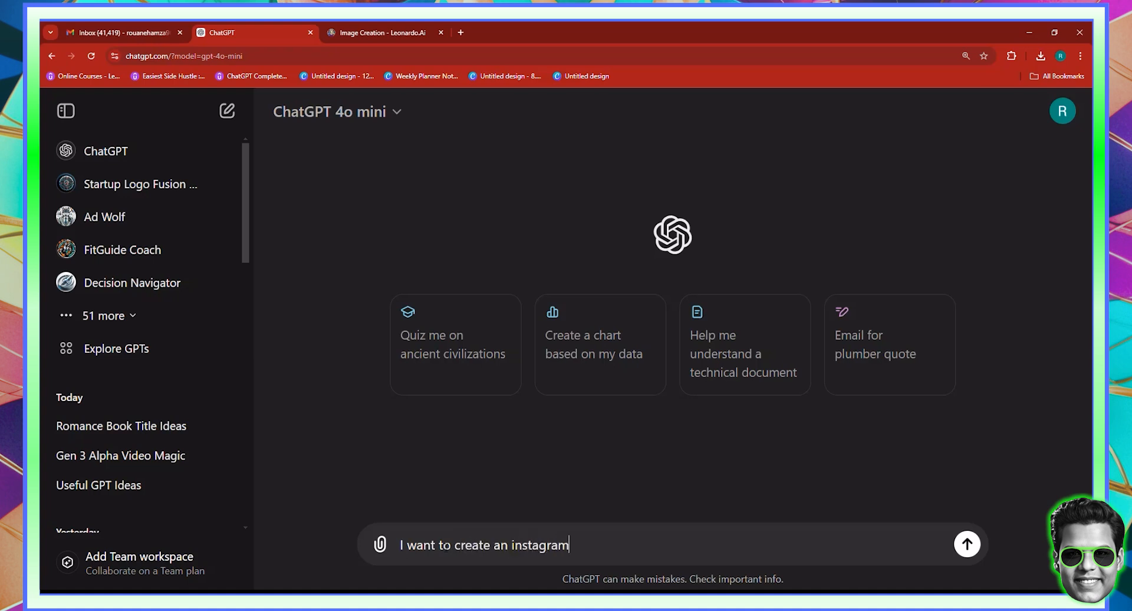
{"action": "type", "text": " model, a "}
{"action": "type", "text": "60 yhaj"}
{"action": "key", "text": "BackSpace"}
{"action": "key", "text": "BackSpace"}
{"action": "key", "text": "BackSpace"}
{"action": "type", "text": "ear old very"}
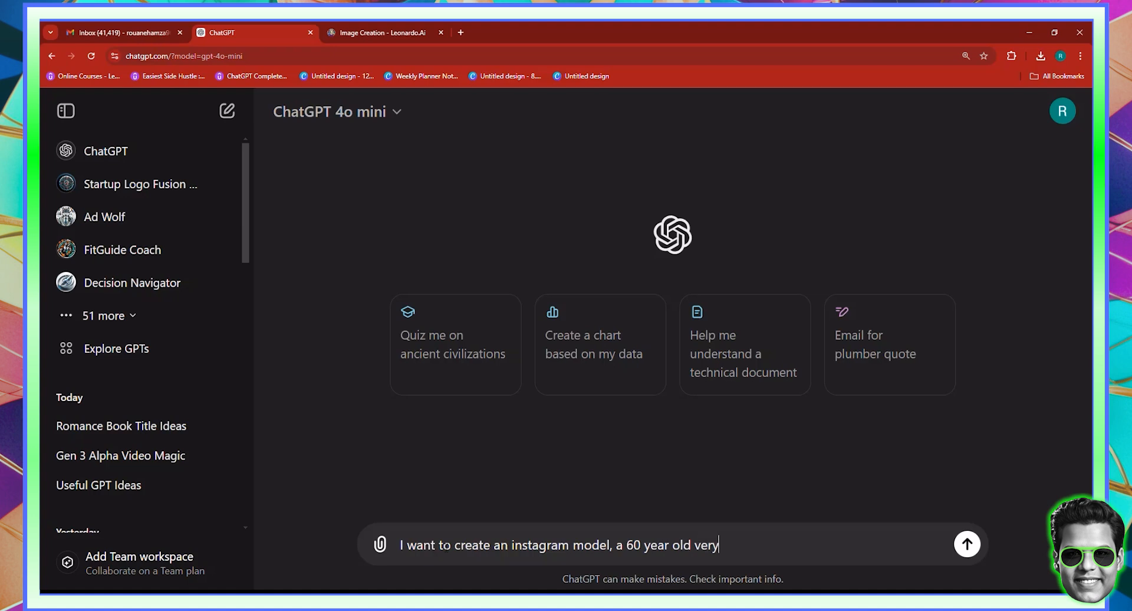
{"action": "type", "text": " healthy guy, with a whit"}
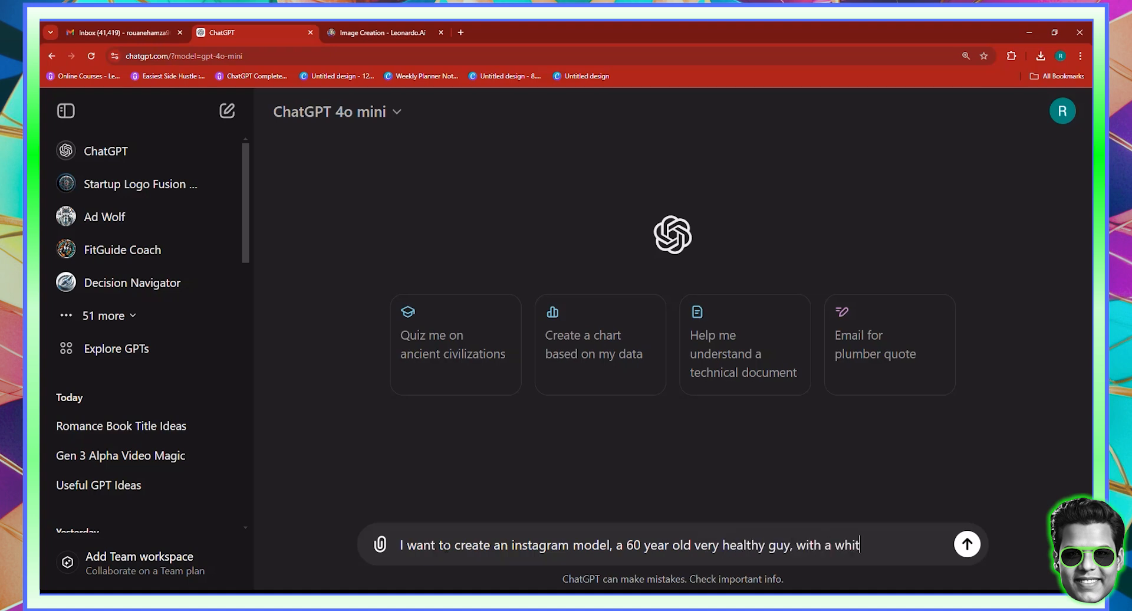
{"action": "type", "text": "e beard and wh"}
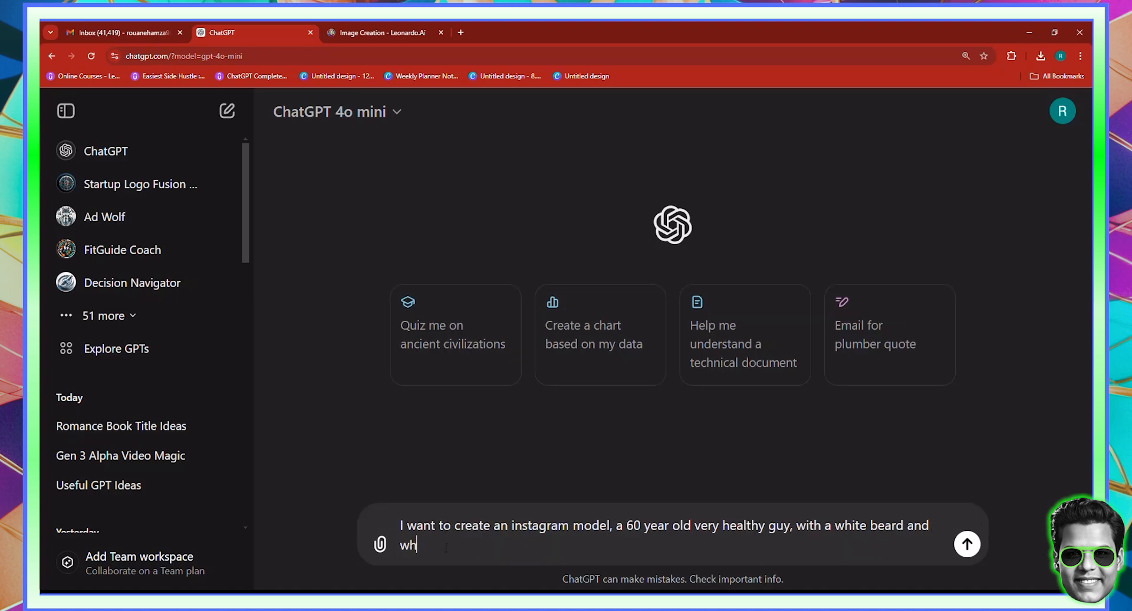
{"action": "type", "text": "ite hair, looking strong,"}
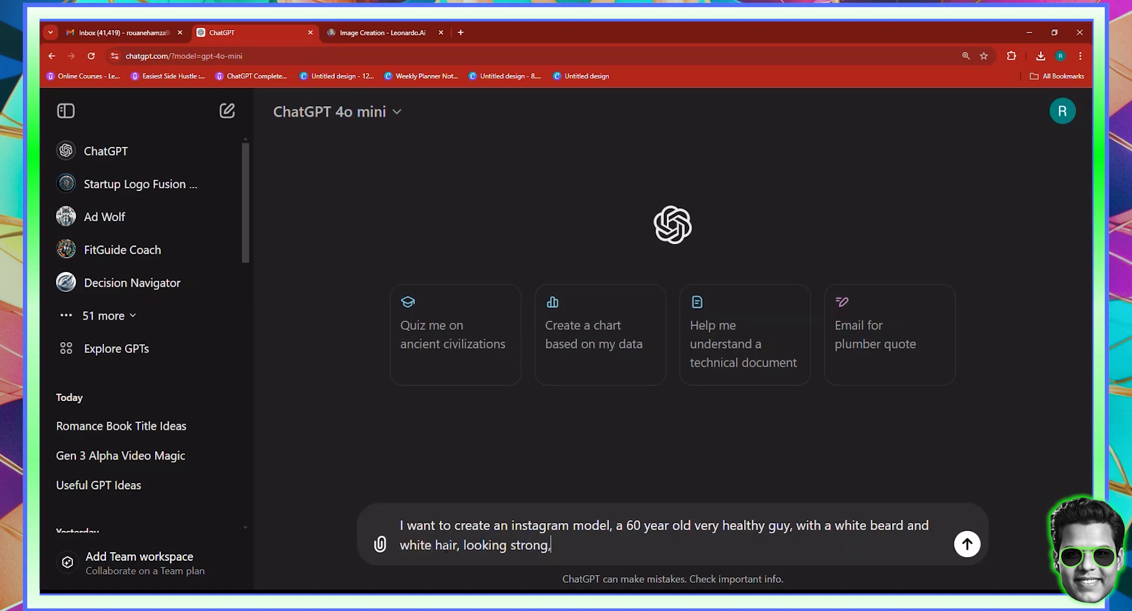
{"action": "type", "text": " please describe this man."}
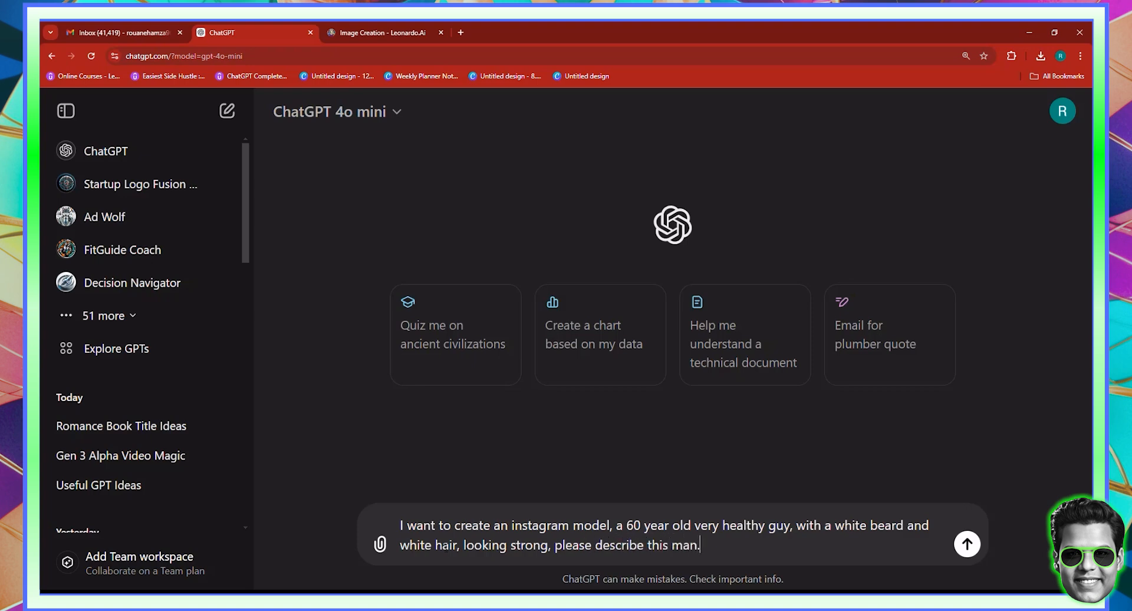
{"action": "key", "text": "Return"}
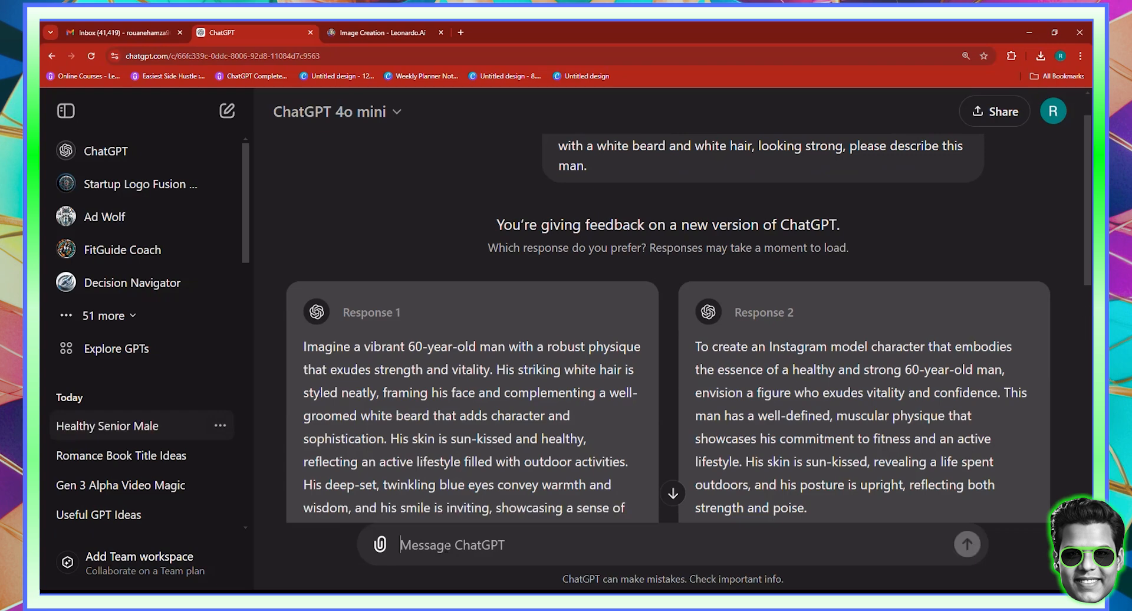
Choose Response 1 as preferred and send the follow-up "COULD YOU make the prompt shorter, and better quality?".
{"action": "scroll", "coordinate": [544, 394], "scroll_direction": "down", "scroll_amount": 3}
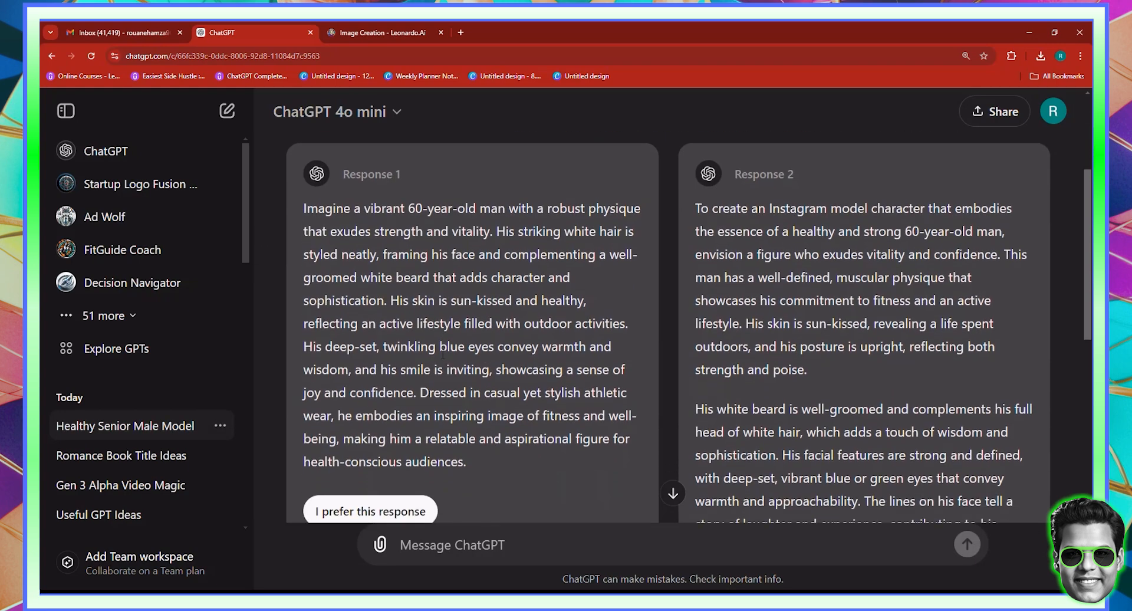
{"action": "left_click", "coordinate": [381, 490]}
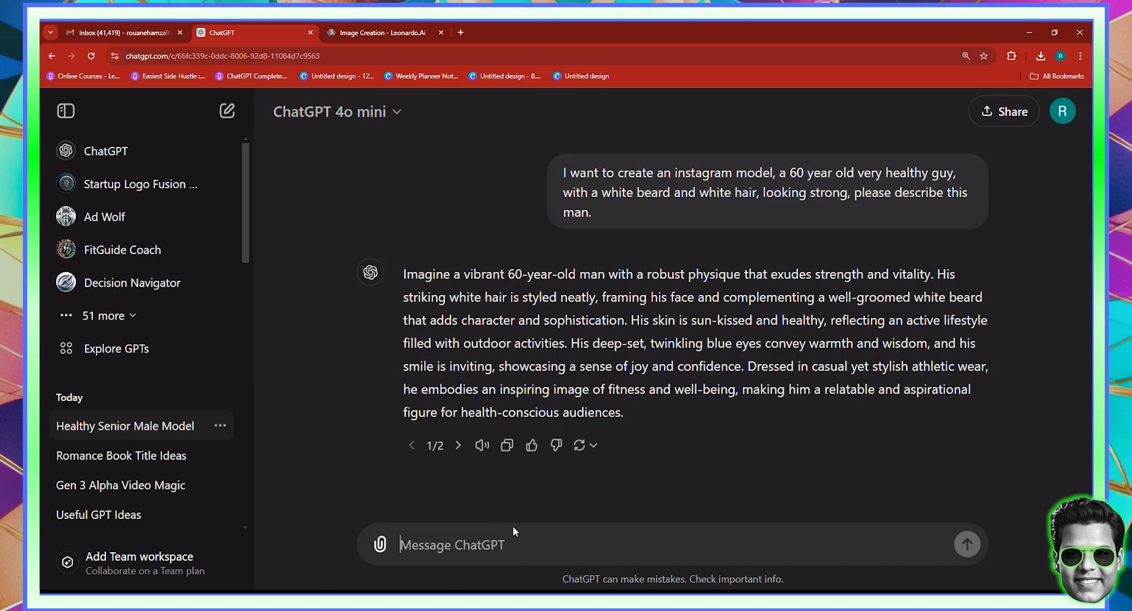
{"action": "type", "text": "COULD YOU"}
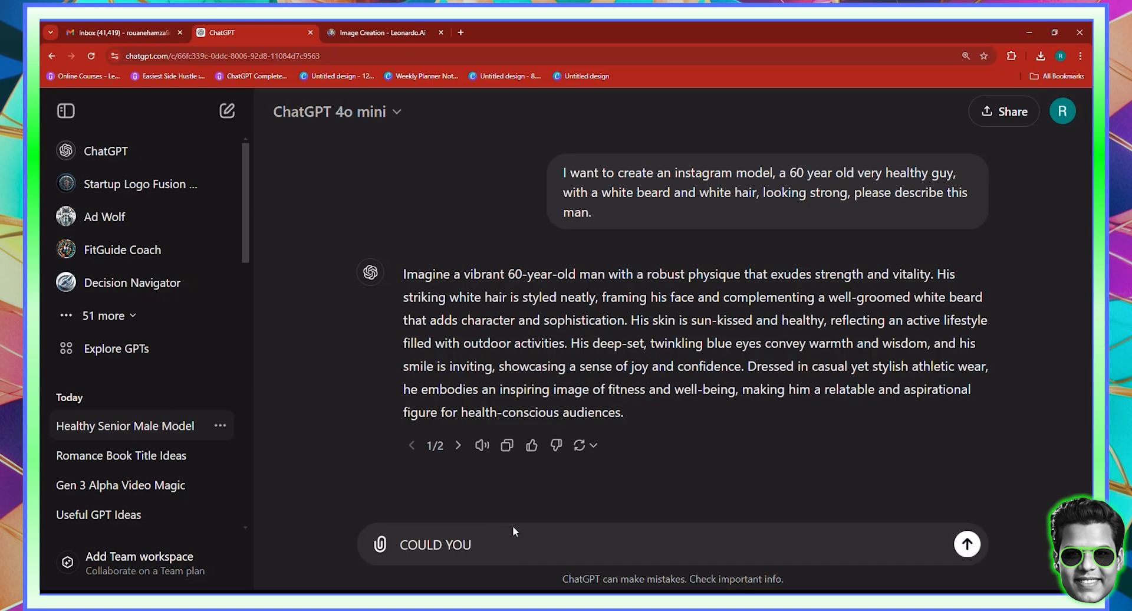
{"action": "type", "text": " make the prompt shorter, and better quality?"}
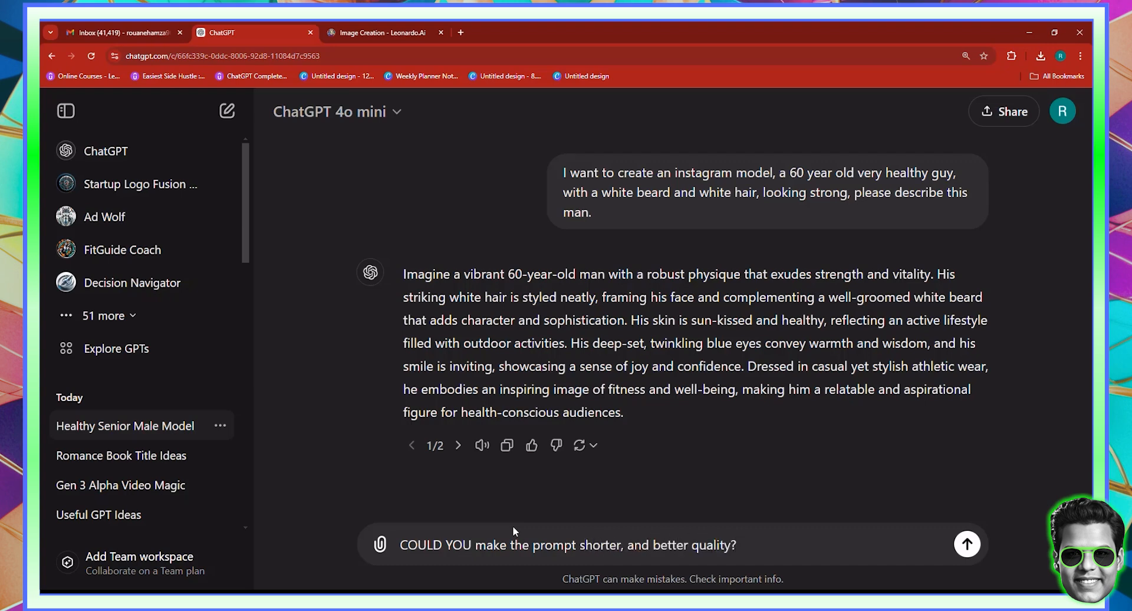
{"action": "key", "text": "Return"}
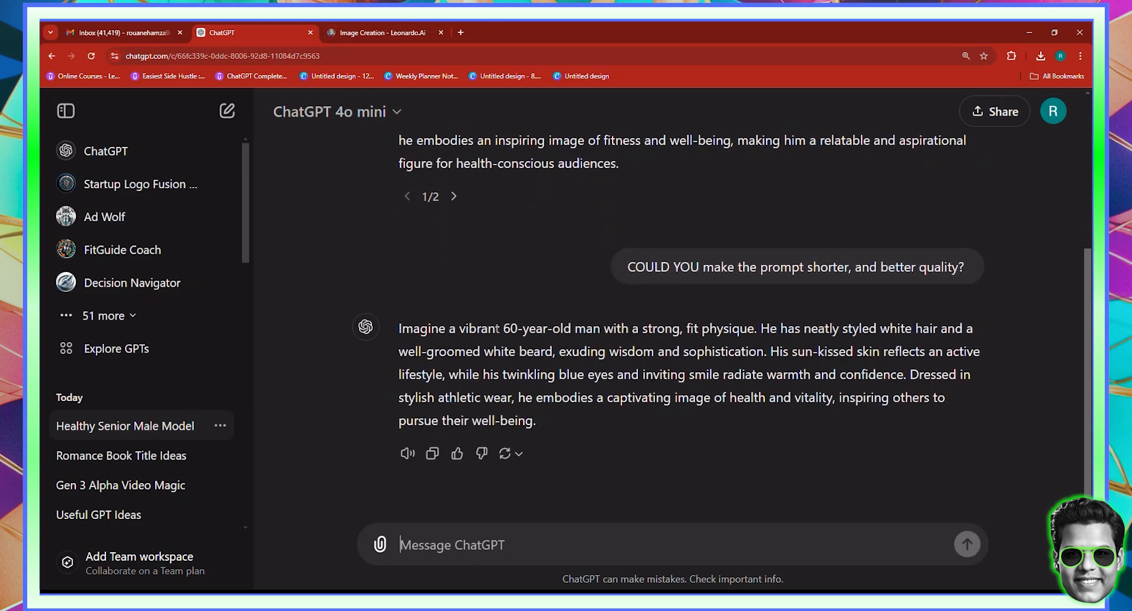
Replace the Leonardo.Ai prompt with ChatGPT's shortened description from "vibrant 60-year-old man" to "well-being" and generate four images.
{"action": "left_click_drag", "start_coordinate": [460, 329], "coordinate": [534, 421]}
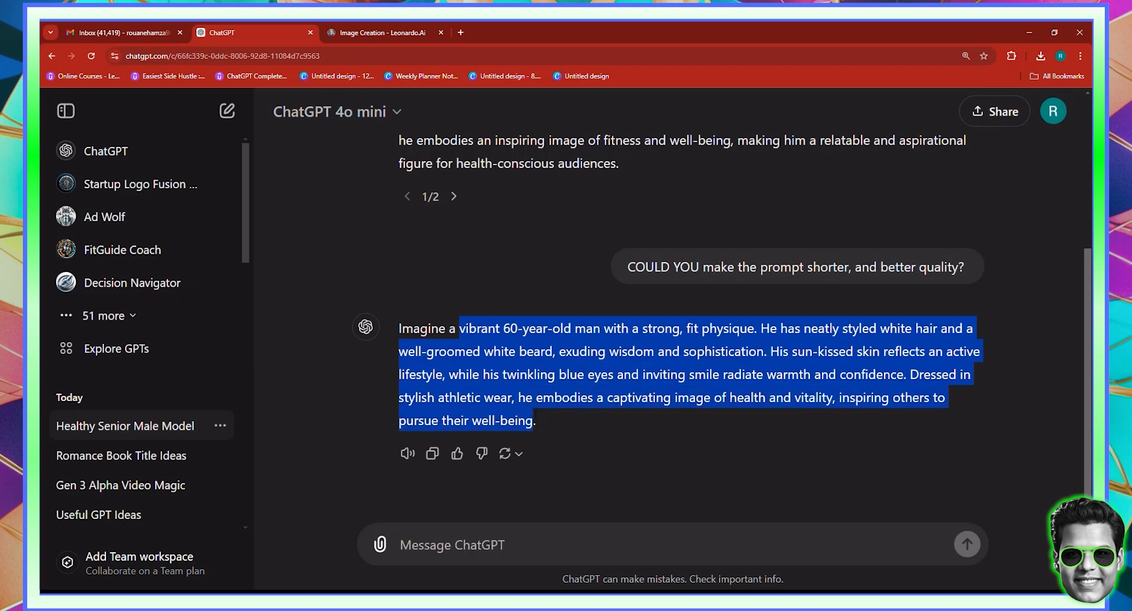
{"action": "right_click", "coordinate": [516, 419]}
{"action": "left_click", "coordinate": [546, 429]}
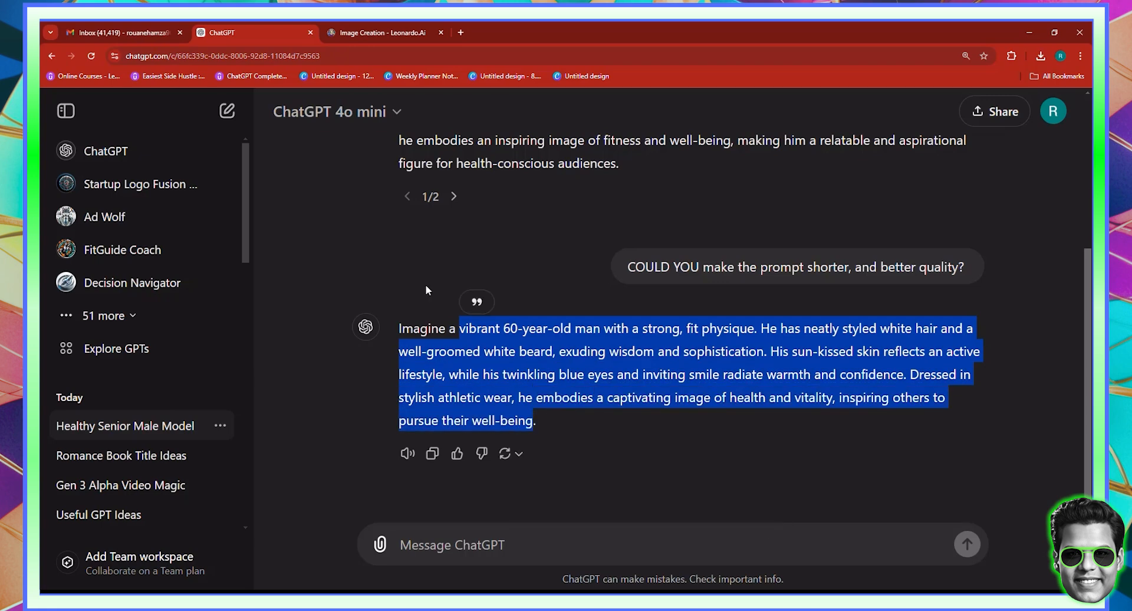
{"action": "left_click", "coordinate": [389, 29]}
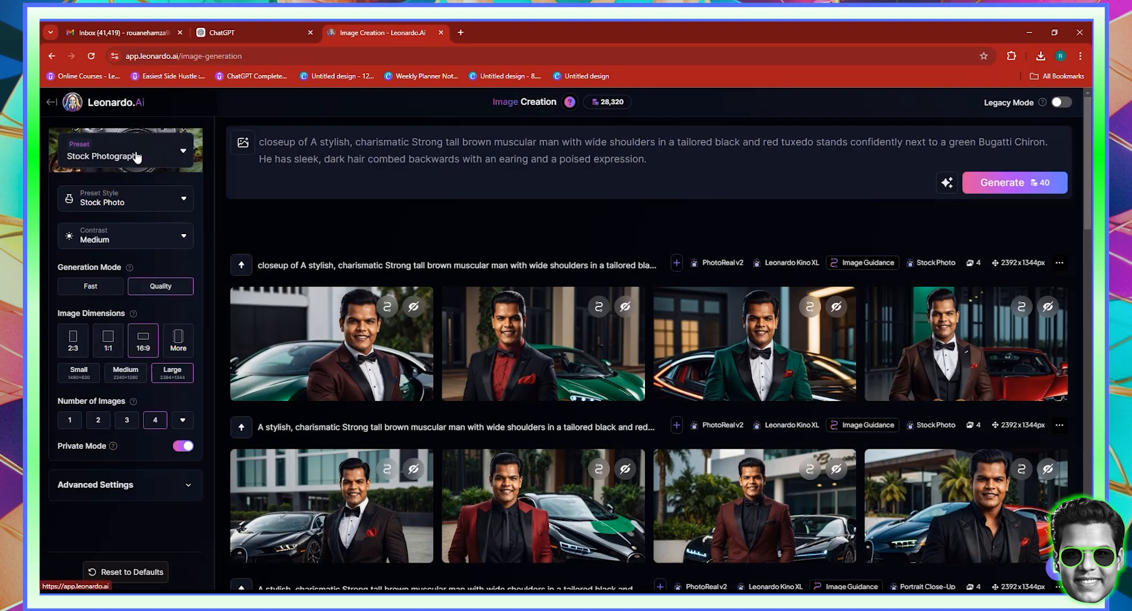
{"action": "left_click_drag", "start_coordinate": [649, 160], "coordinate": [254, 140]}
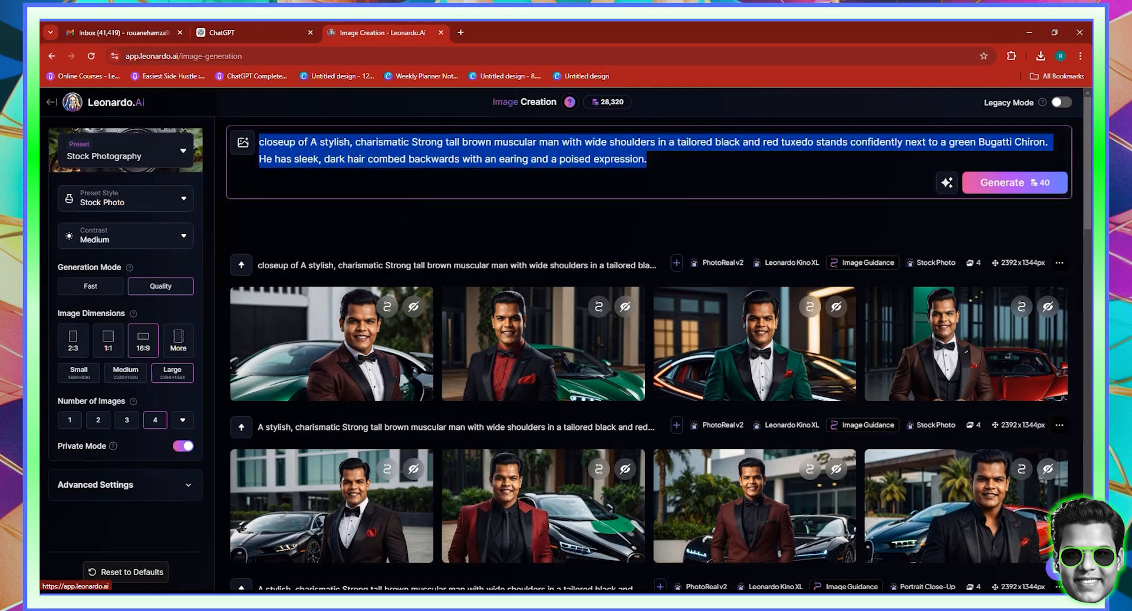
{"action": "key", "text": "ctrl+v"}
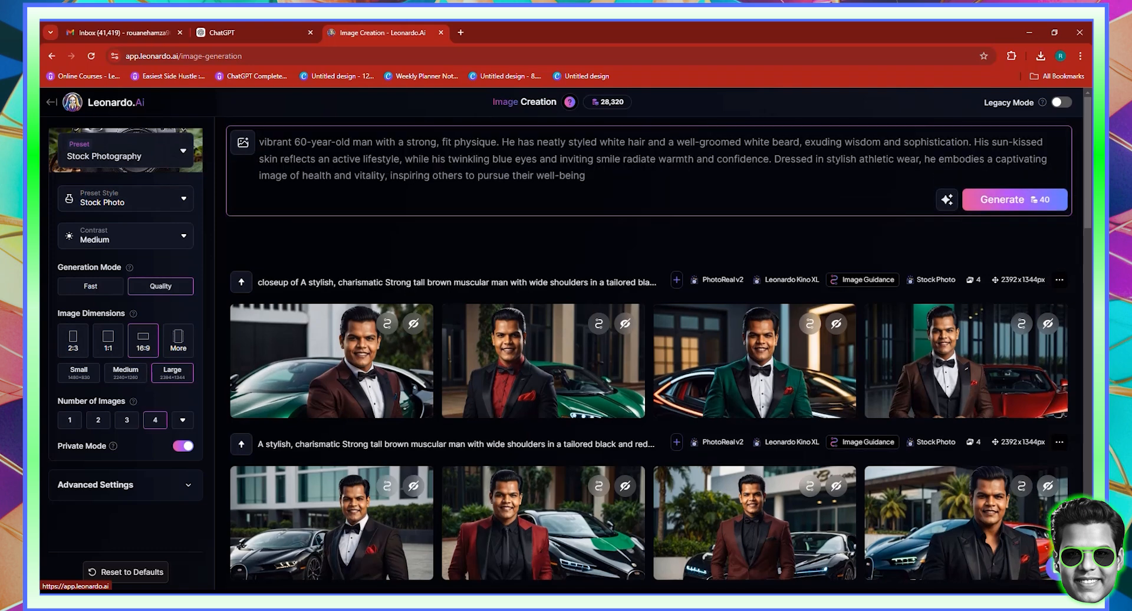
{"action": "left_click", "coordinate": [991, 203]}
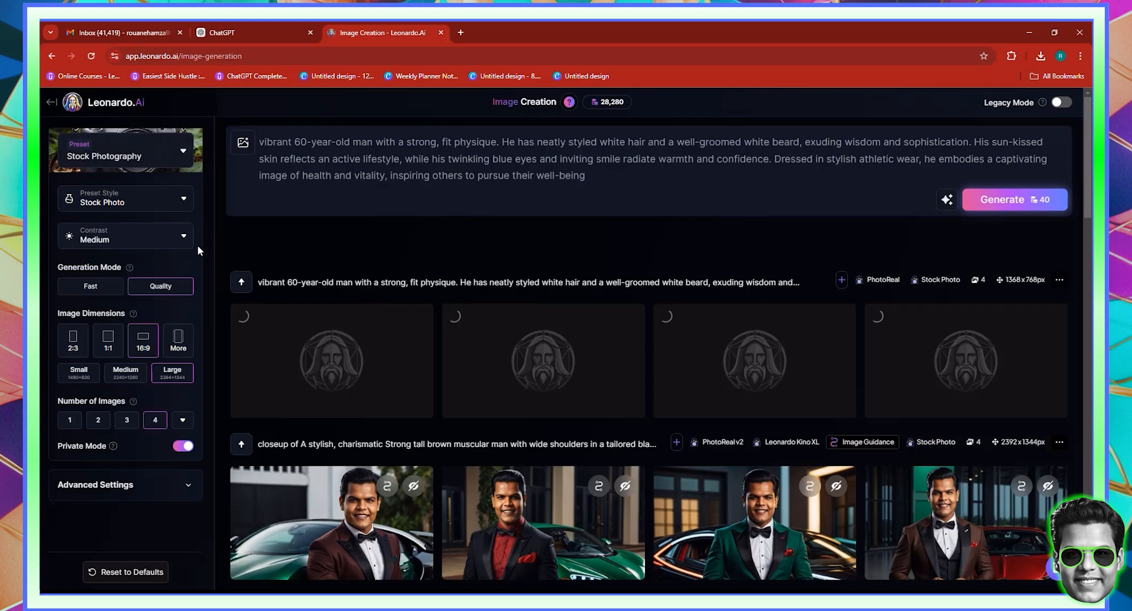
Open the health/beauty influencer's Facebook page in a new tab through the existing diabetes search and examine its posts and photos.
{"action": "left_click", "coordinate": [462, 25]}
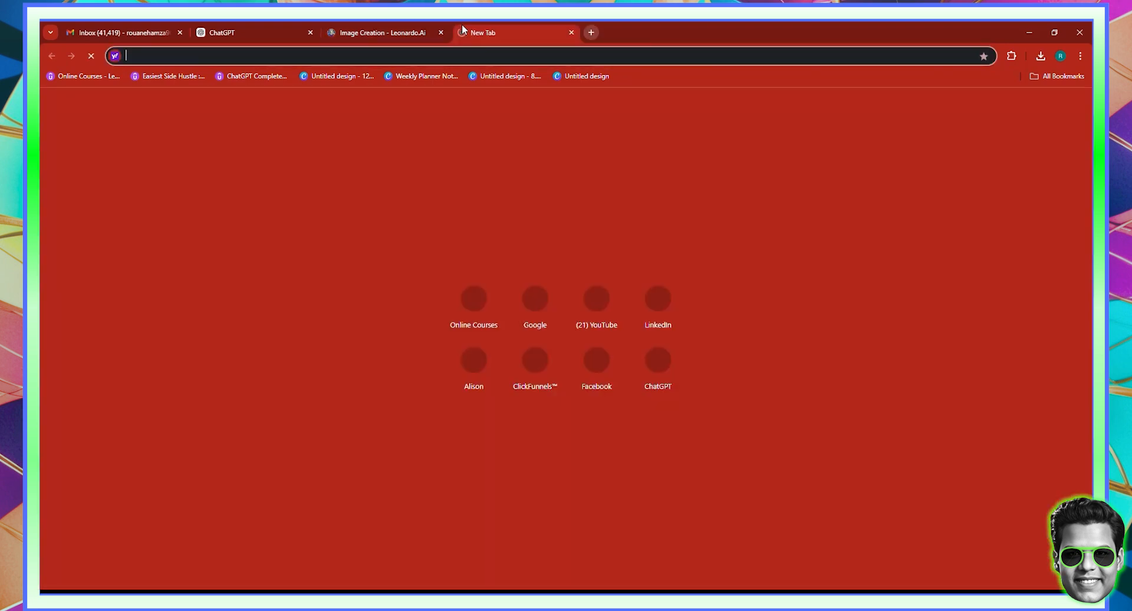
{"action": "type", "text": "fa"}
{"action": "key", "text": "Return"}
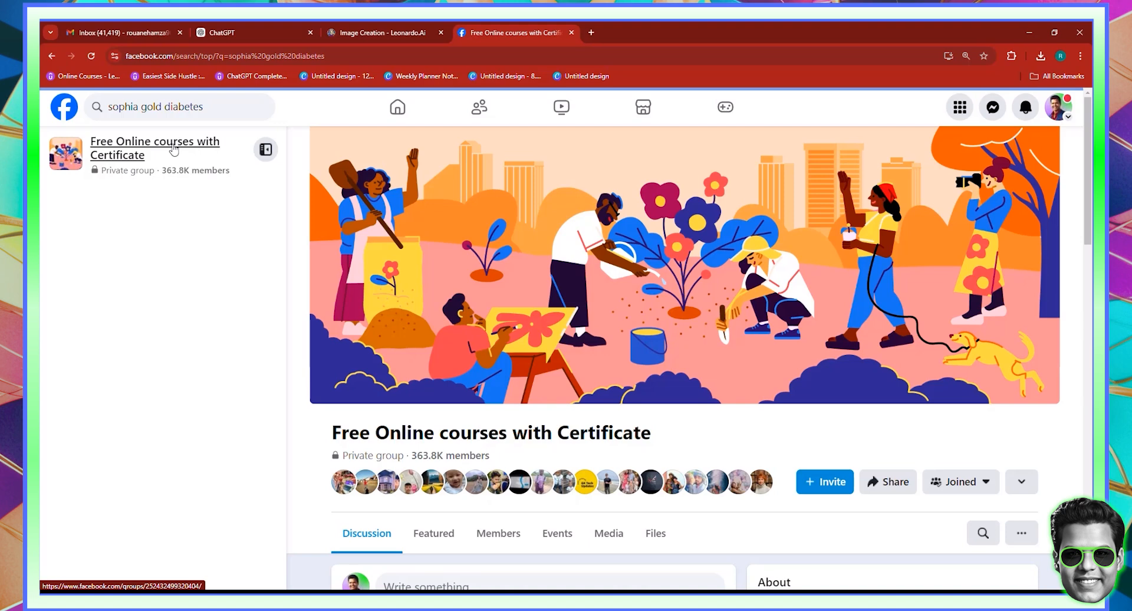
{"action": "left_click", "coordinate": [223, 110]}
{"action": "left_click", "coordinate": [222, 110]}
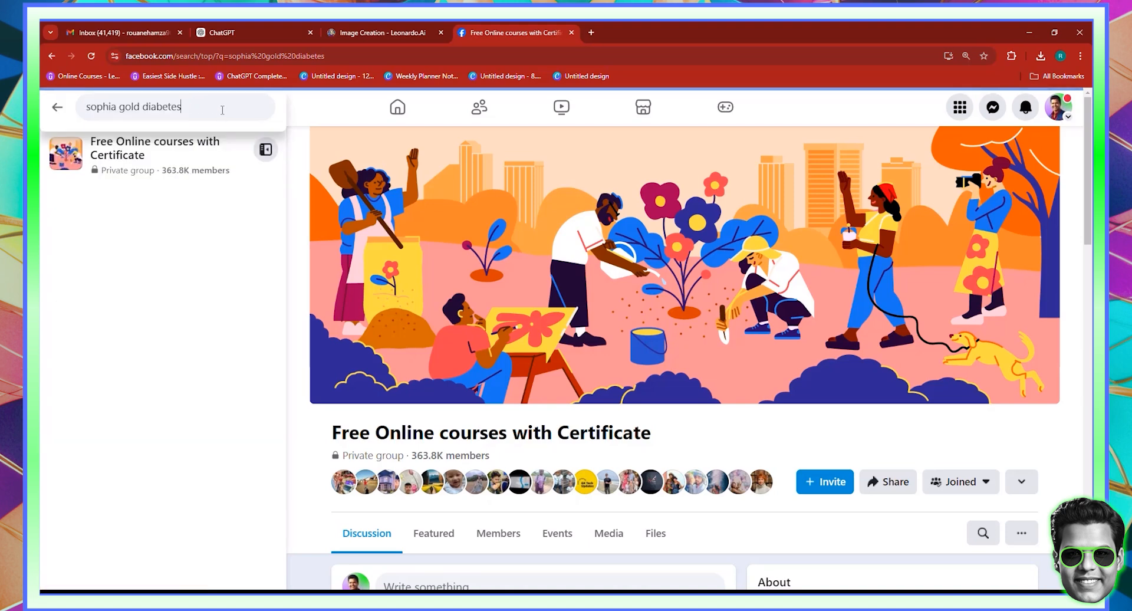
{"action": "key", "text": "Return"}
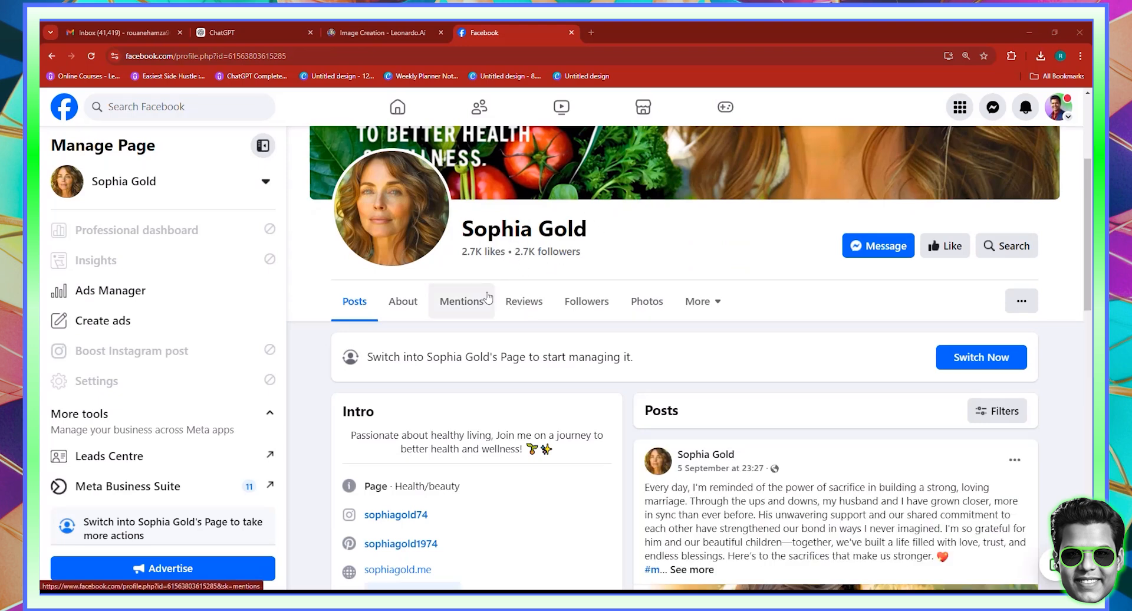
{"action": "scroll", "coordinate": [487, 297], "scroll_direction": "down", "scroll_amount": 5}
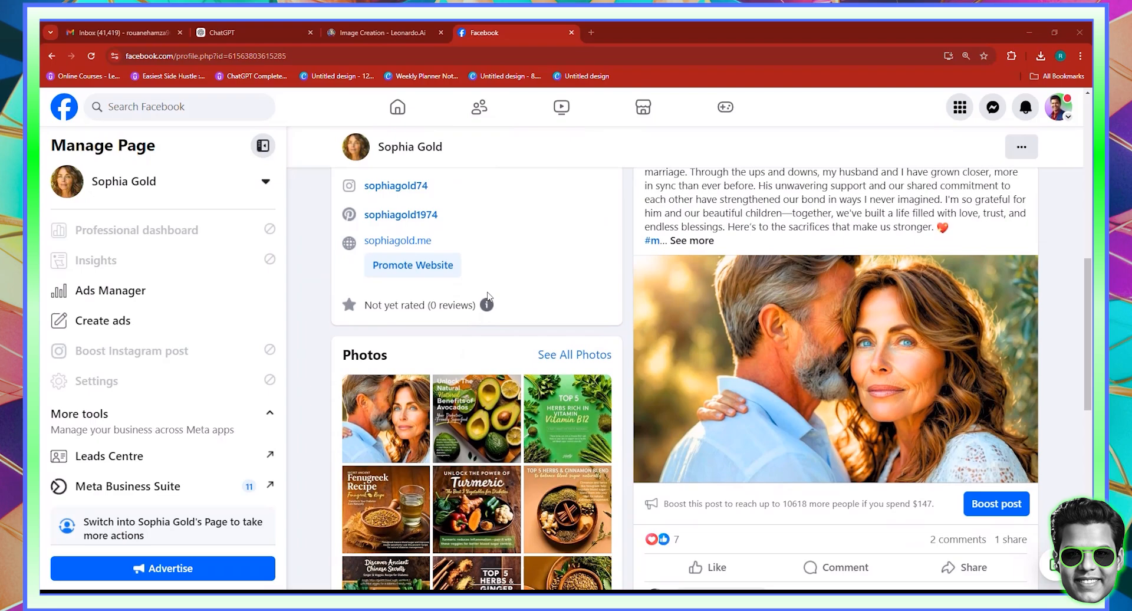
{"action": "scroll", "coordinate": [488, 297], "scroll_direction": "down", "scroll_amount": 5}
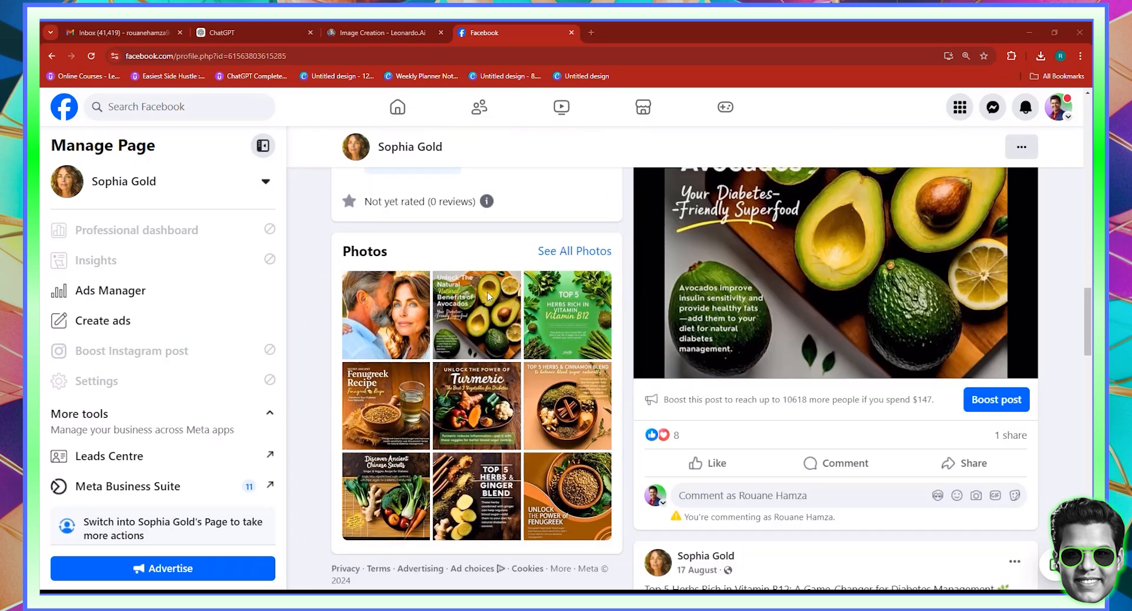
Examine the influencer's Facebook page again, from the cover to the photos and posts, and return to the Leonardo.Ai generations.
{"action": "scroll", "coordinate": [488, 296], "scroll_direction": "up", "scroll_amount": 10}
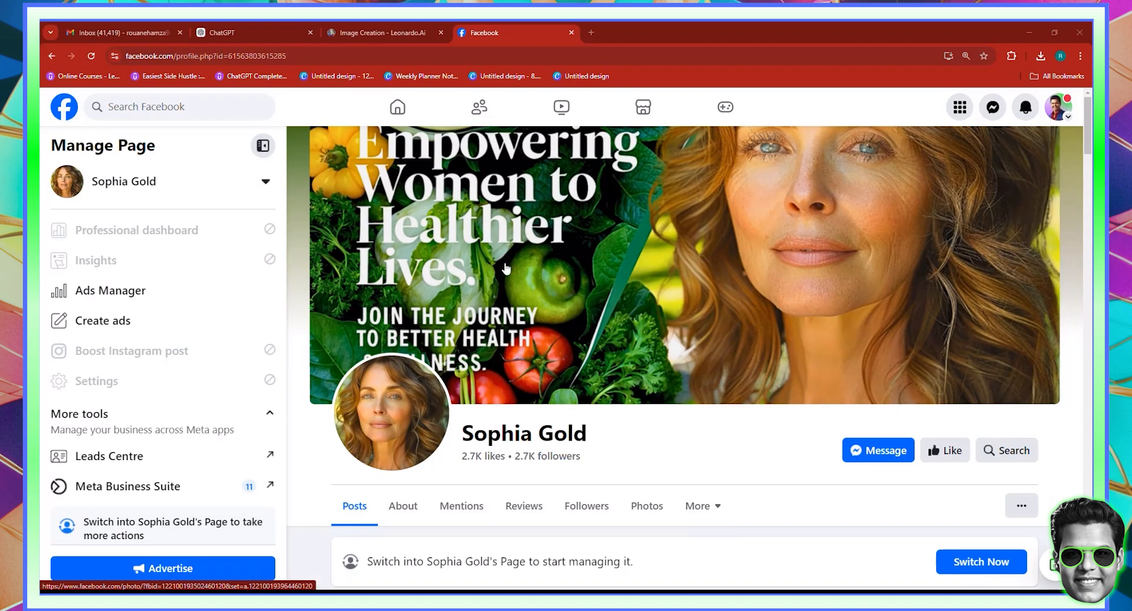
{"action": "scroll", "coordinate": [506, 268], "scroll_direction": "down", "scroll_amount": 10}
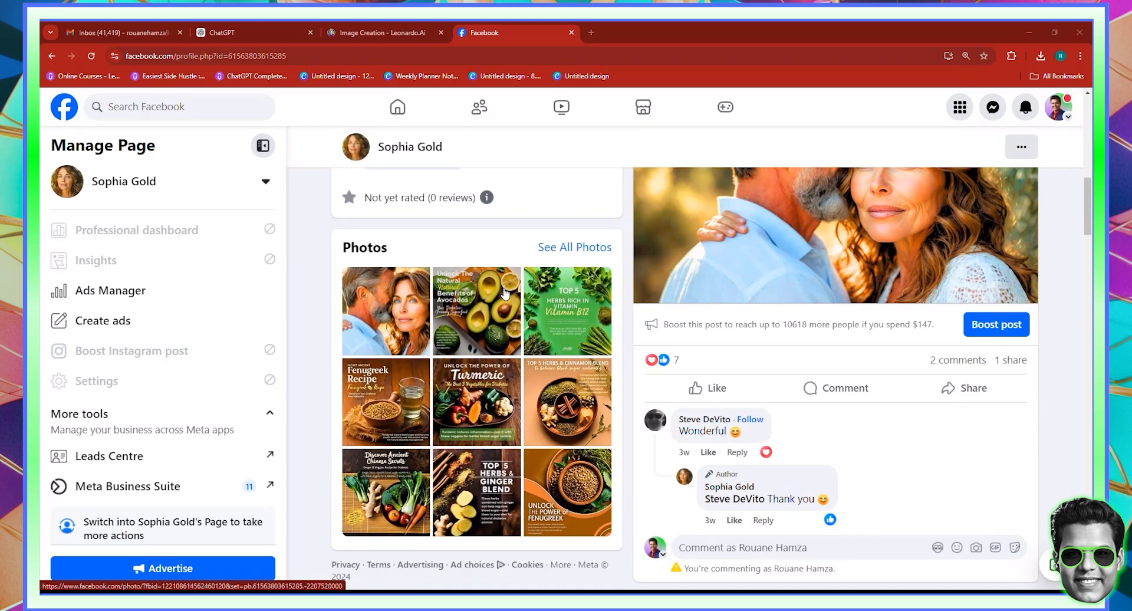
{"action": "scroll", "coordinate": [504, 293], "scroll_direction": "up", "scroll_amount": 10}
{"action": "left_click", "coordinate": [404, 29]}
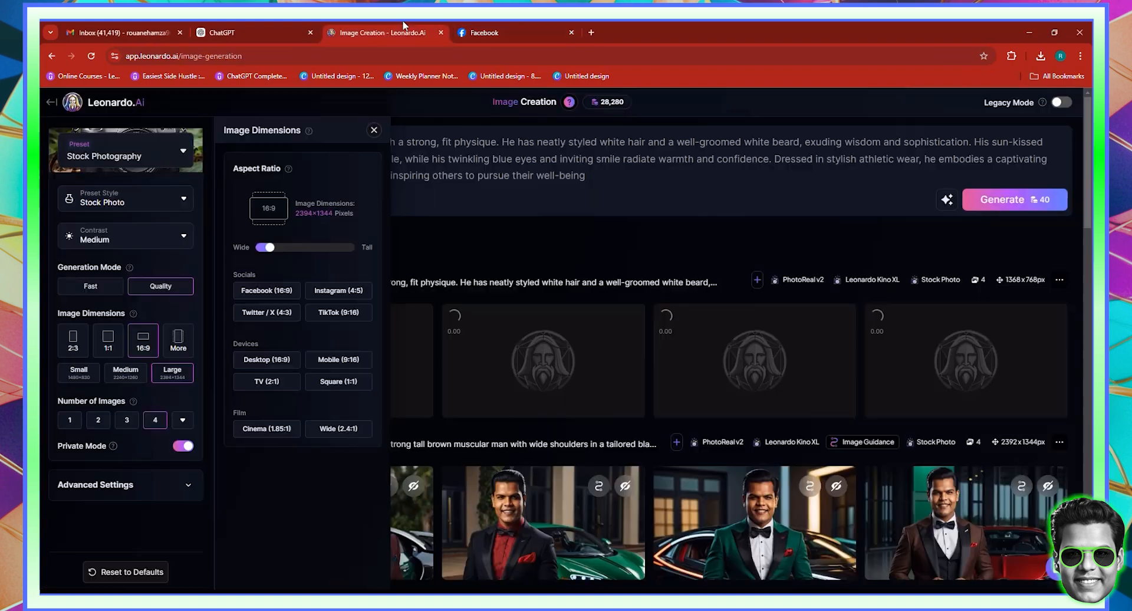
{"action": "left_click", "coordinate": [525, 31]}
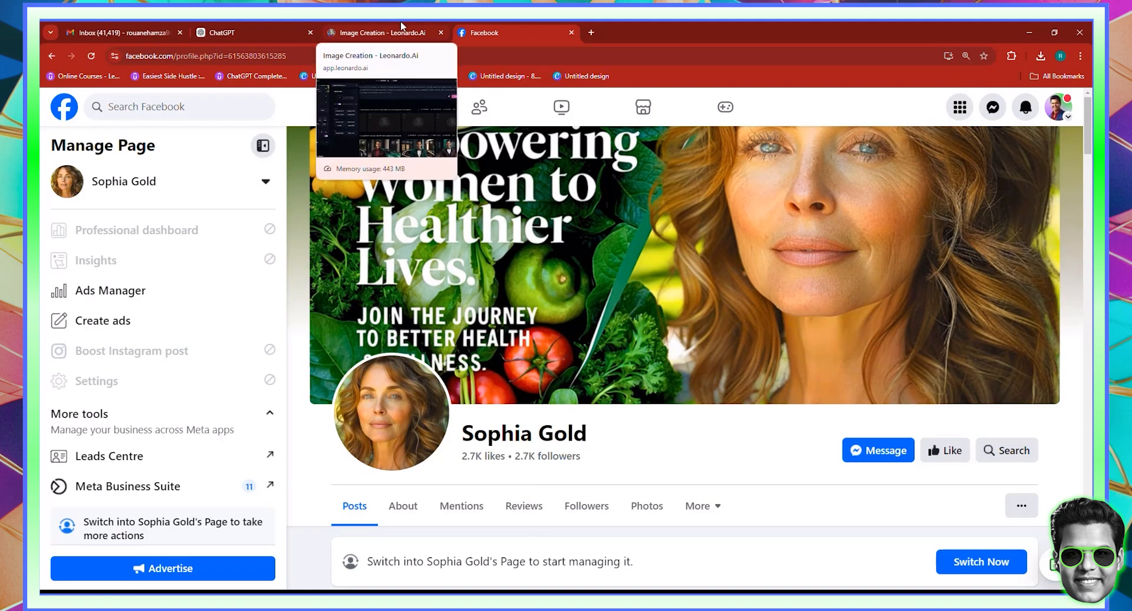
{"action": "left_click", "coordinate": [383, 33]}
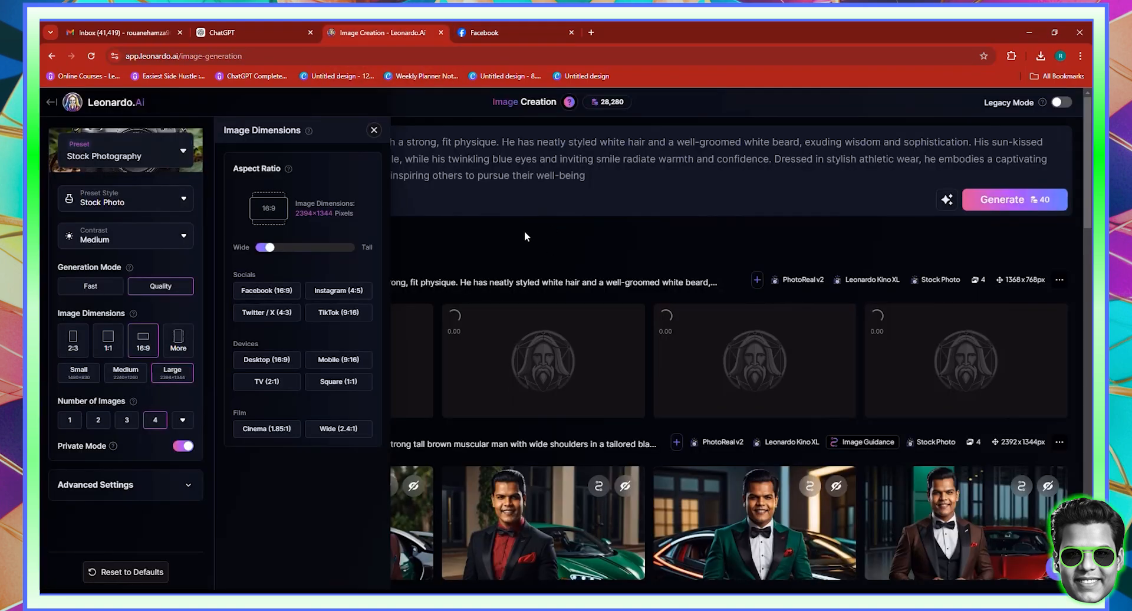
{"action": "left_click", "coordinate": [478, 33]}
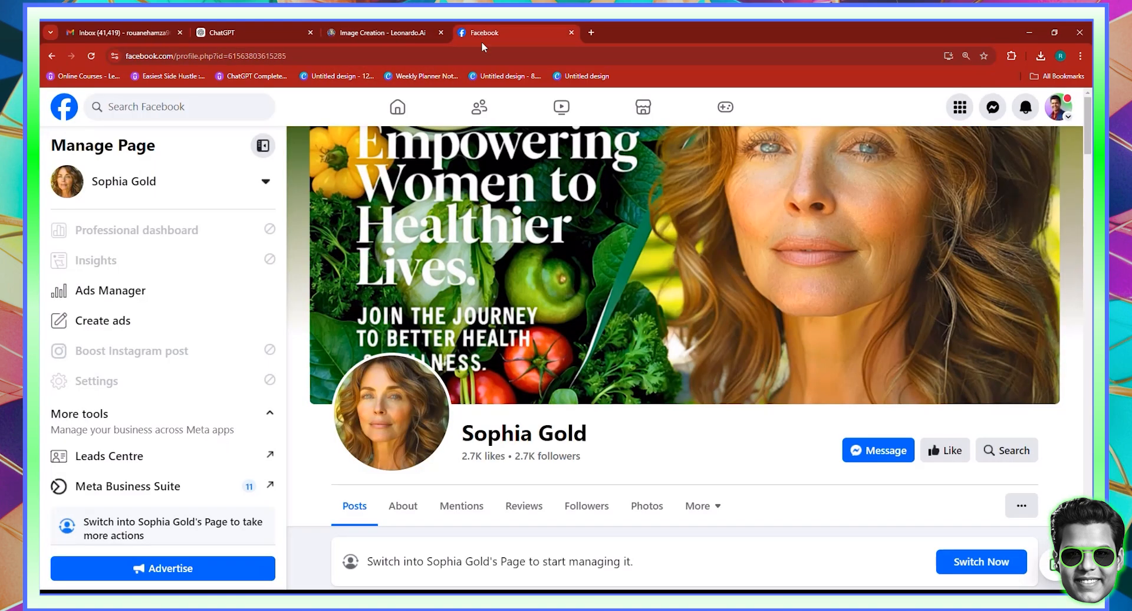
{"action": "left_click", "coordinate": [375, 31]}
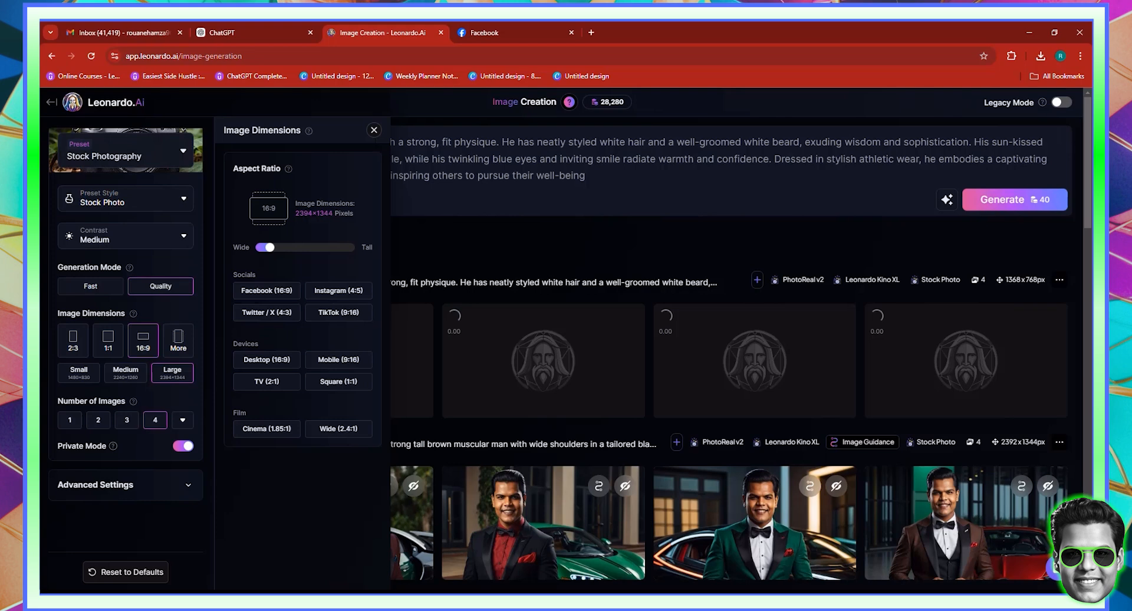
Close the image dimension options, review the four generated portraits enlarged one by one, and download the blue tank top portrait.
{"action": "left_click", "coordinate": [584, 278]}
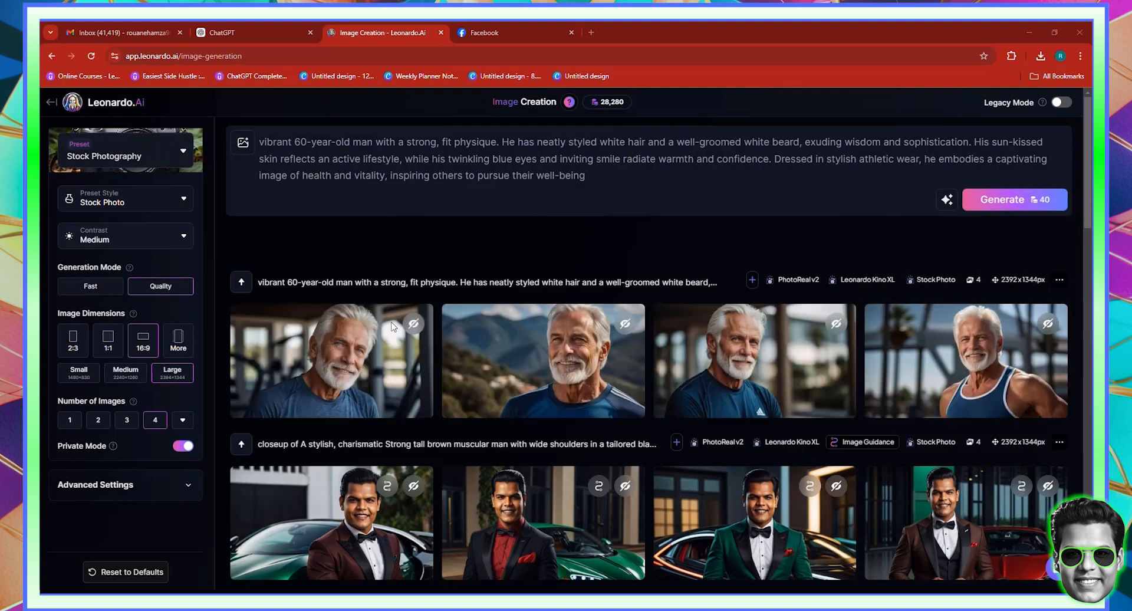
{"action": "mouse_move", "coordinate": [350, 348]}
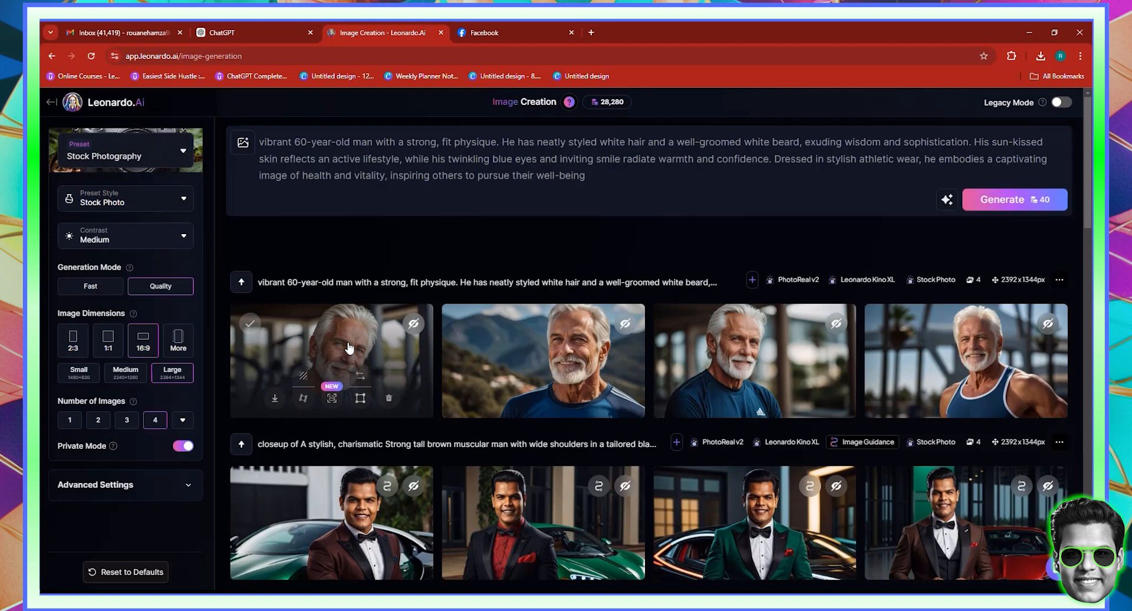
{"action": "left_click", "coordinate": [349, 348]}
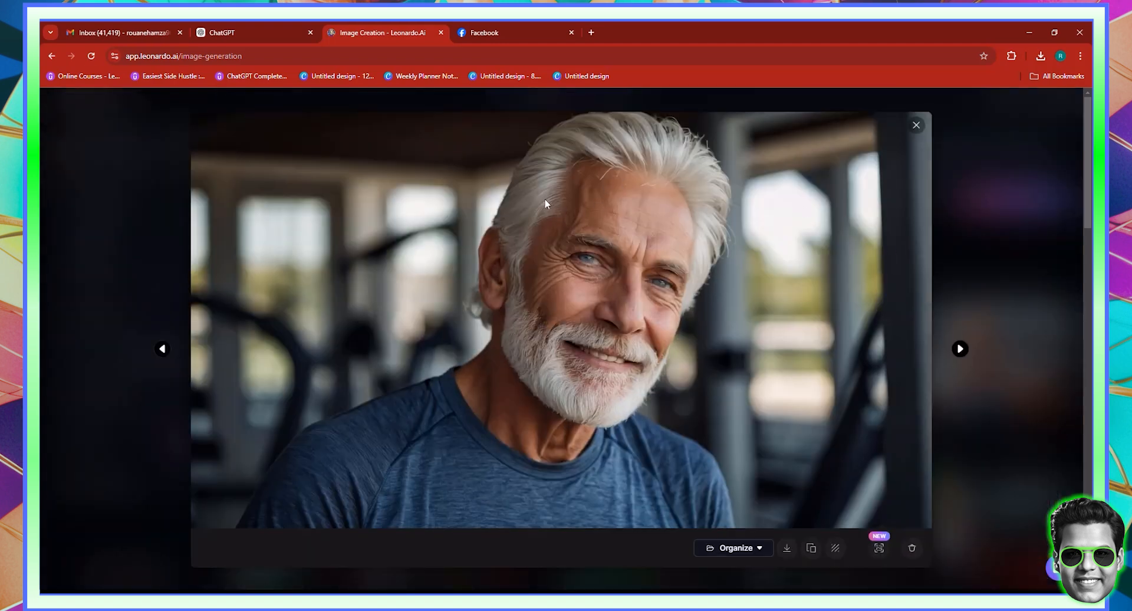
{"action": "left_click", "coordinate": [961, 349]}
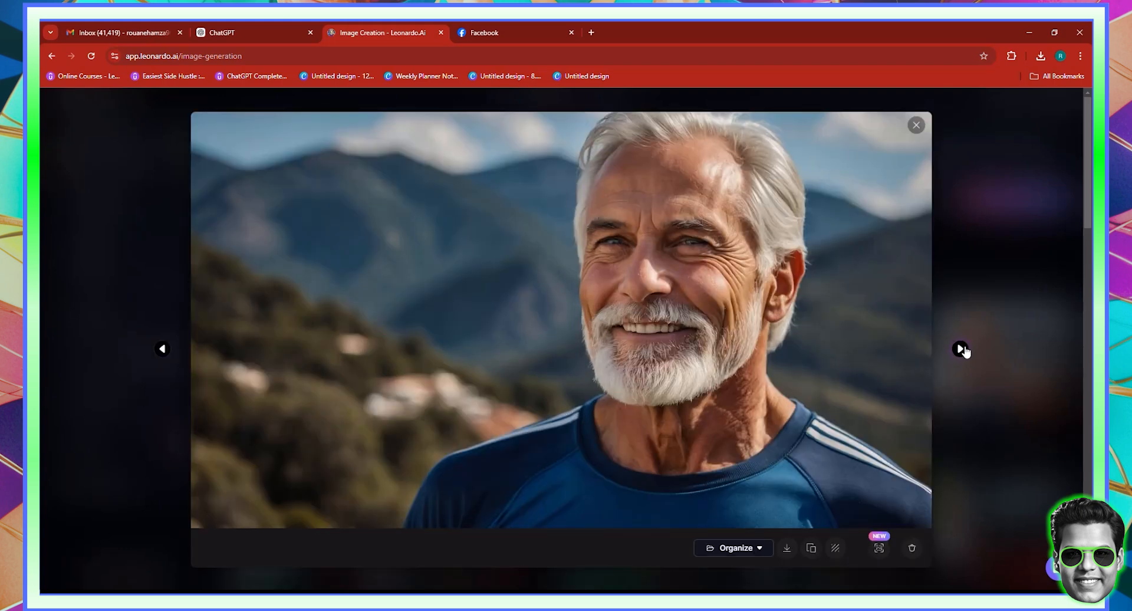
{"action": "left_click", "coordinate": [961, 350]}
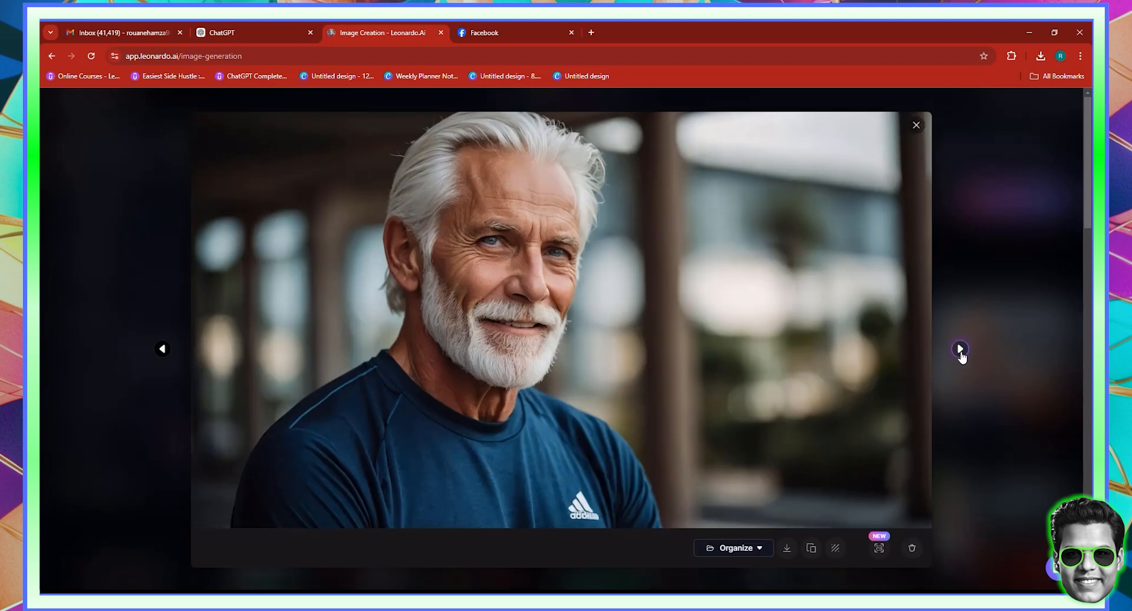
{"action": "left_click", "coordinate": [960, 349]}
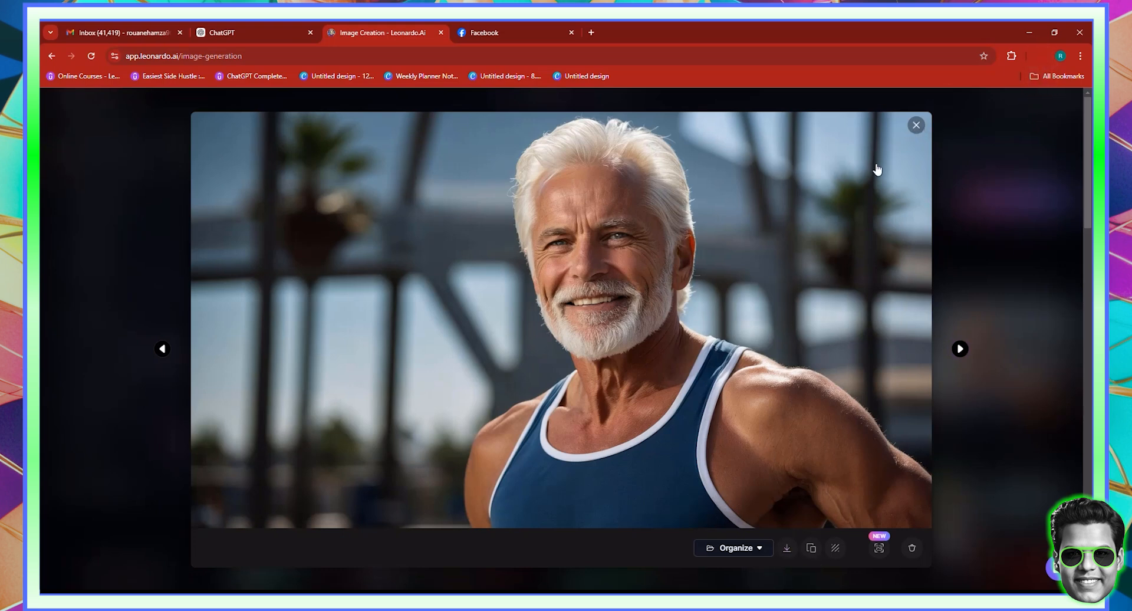
{"action": "key", "text": "Escape"}
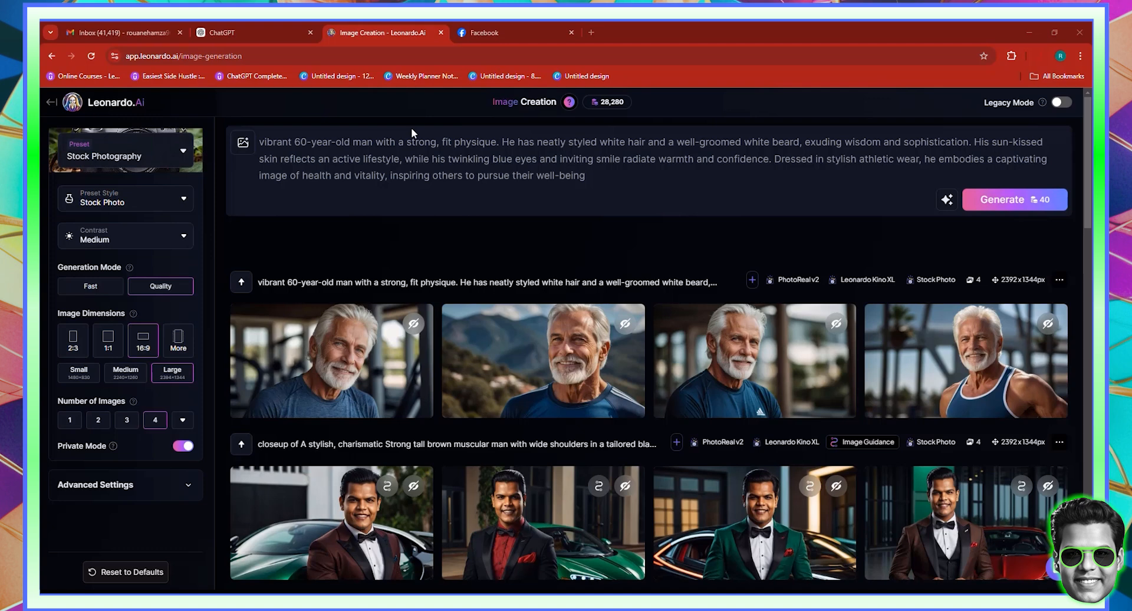
{"action": "mouse_move", "coordinate": [936, 399]}
{"action": "mouse_move", "coordinate": [986, 335]}
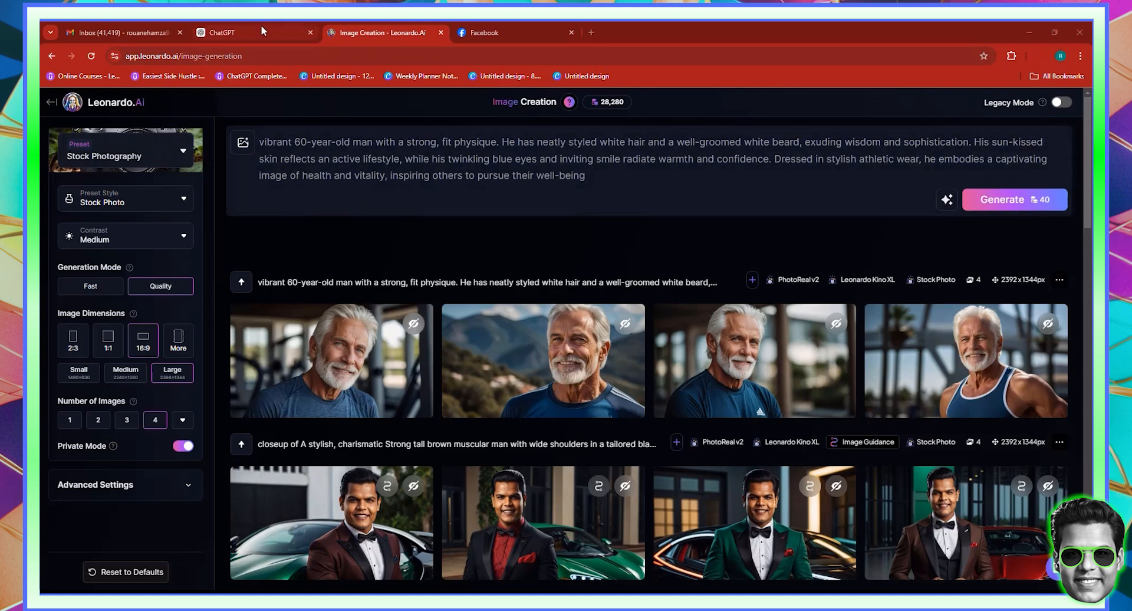
Set the image dimensions to the Instagram (4:5) aspect ratio.
{"action": "left_click", "coordinate": [177, 341]}
{"action": "left_click", "coordinate": [354, 292]}
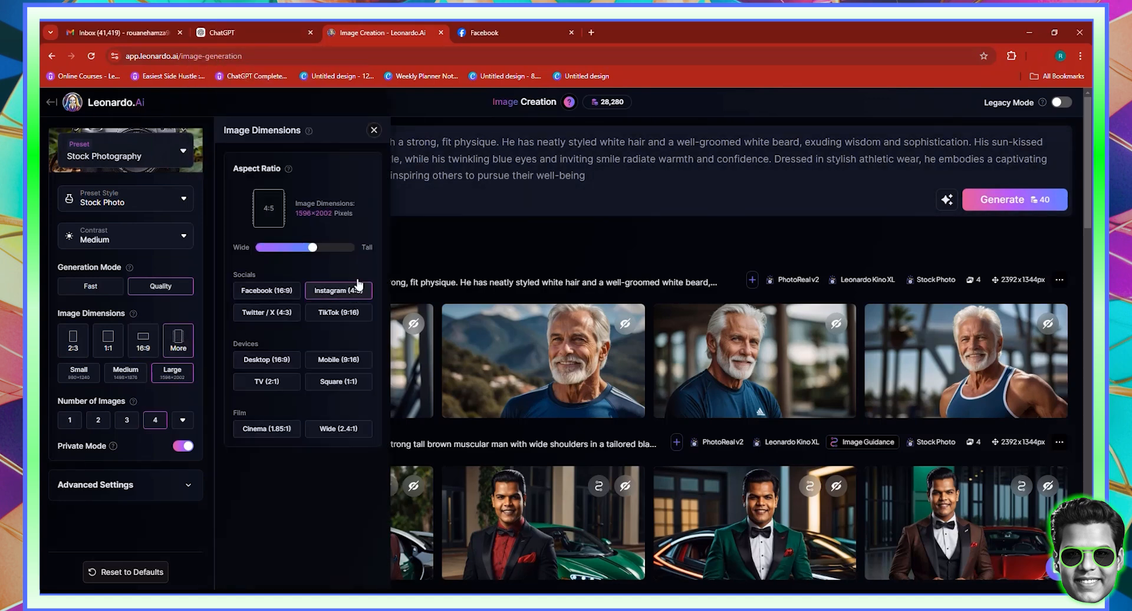
{"action": "left_click", "coordinate": [473, 192]}
Switch to ChatGPT and send the follow-up "describe him lifting weights as shortly as possible, keep it short.".
{"action": "left_click", "coordinate": [272, 35]}
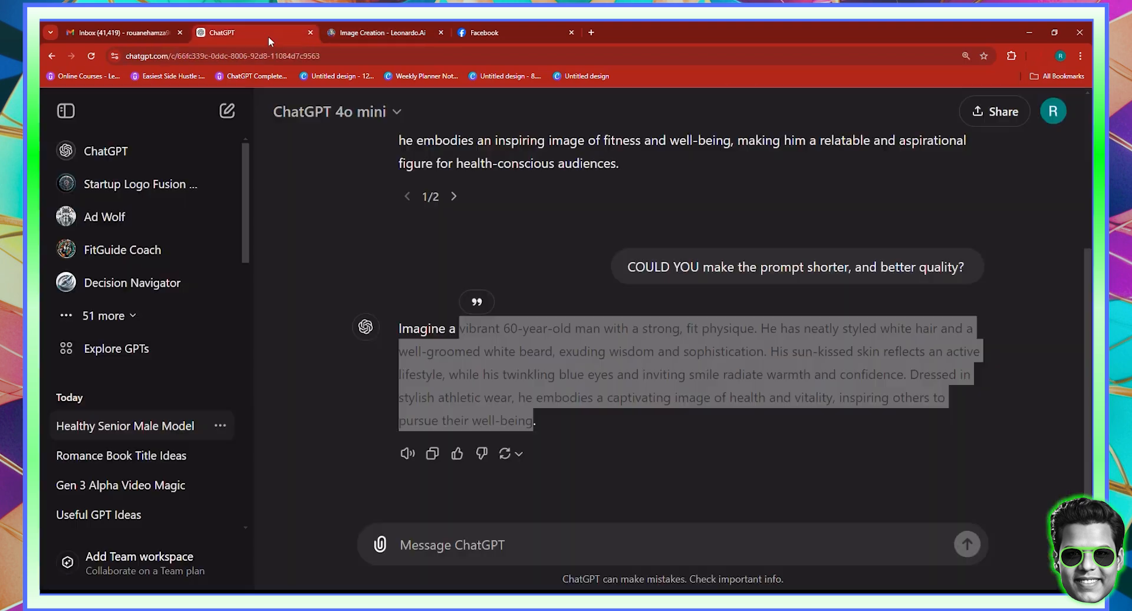
{"action": "left_click", "coordinate": [494, 545]}
{"action": "type", "text": "d"}
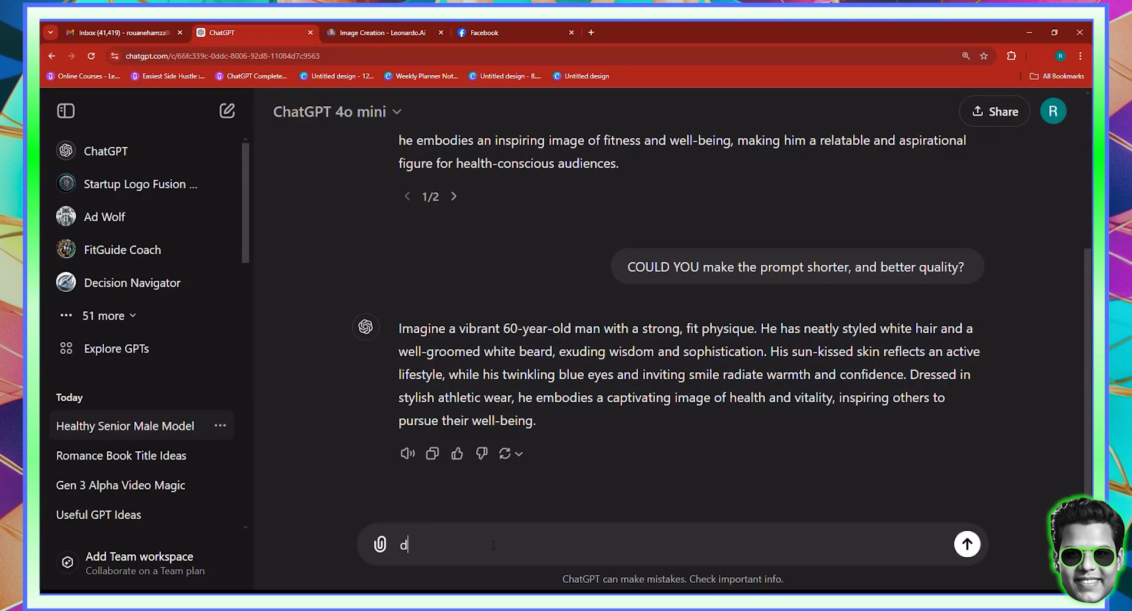
{"action": "type", "text": "escribe him "}
{"action": "type", "text": "lift"}
{"action": "type", "text": "ing weights "}
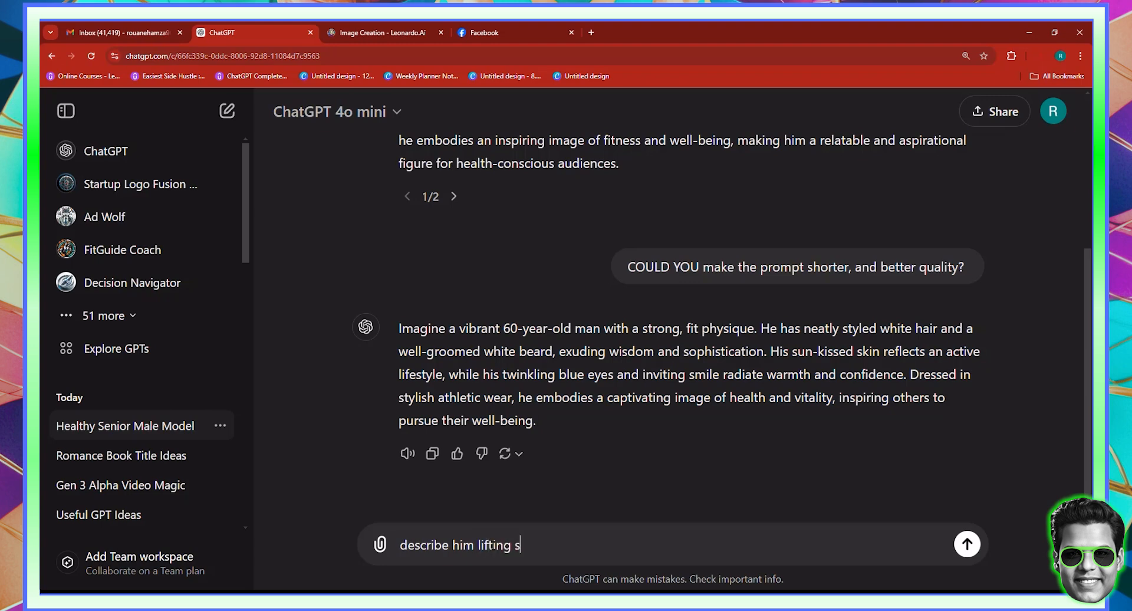
{"action": "type", "text": "as shortly a"}
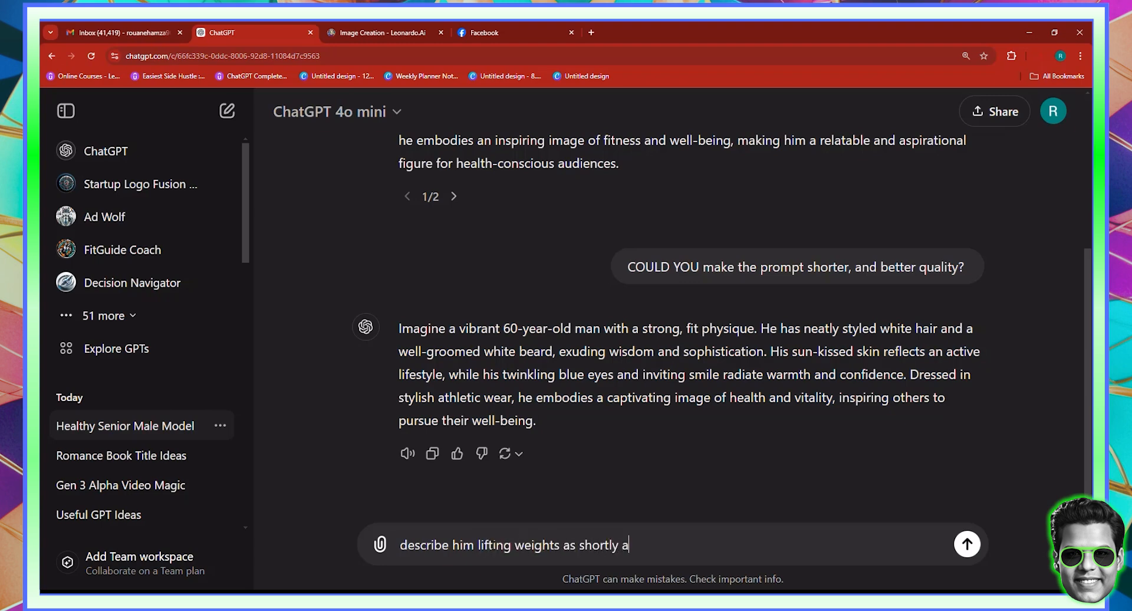
{"action": "type", "text": "s possible, keep"}
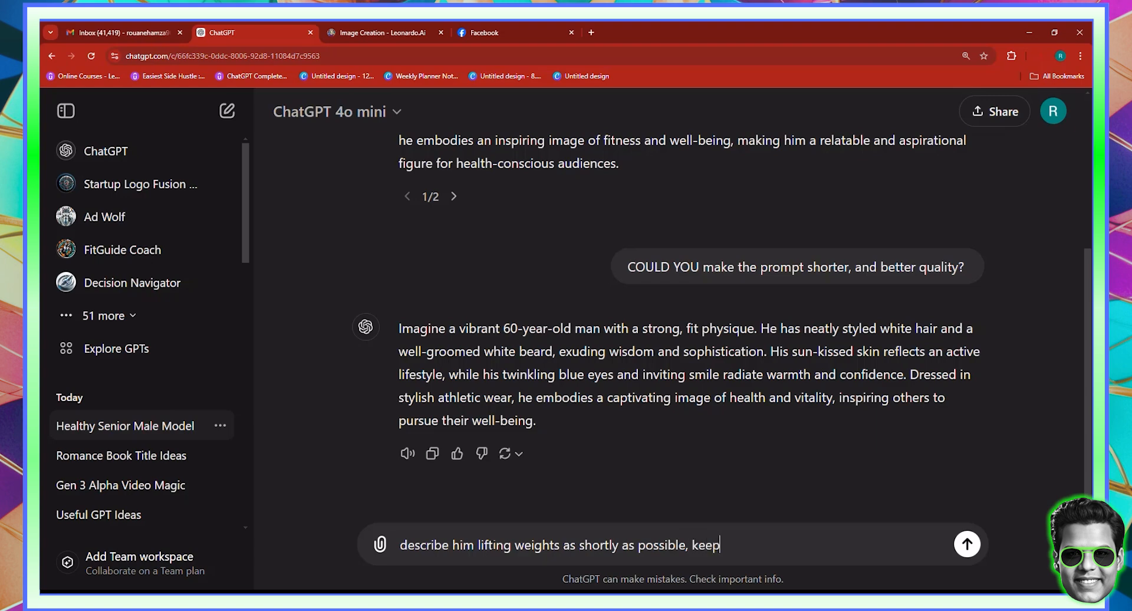
{"action": "type", "text": " it short."}
{"action": "key", "text": "Return"}
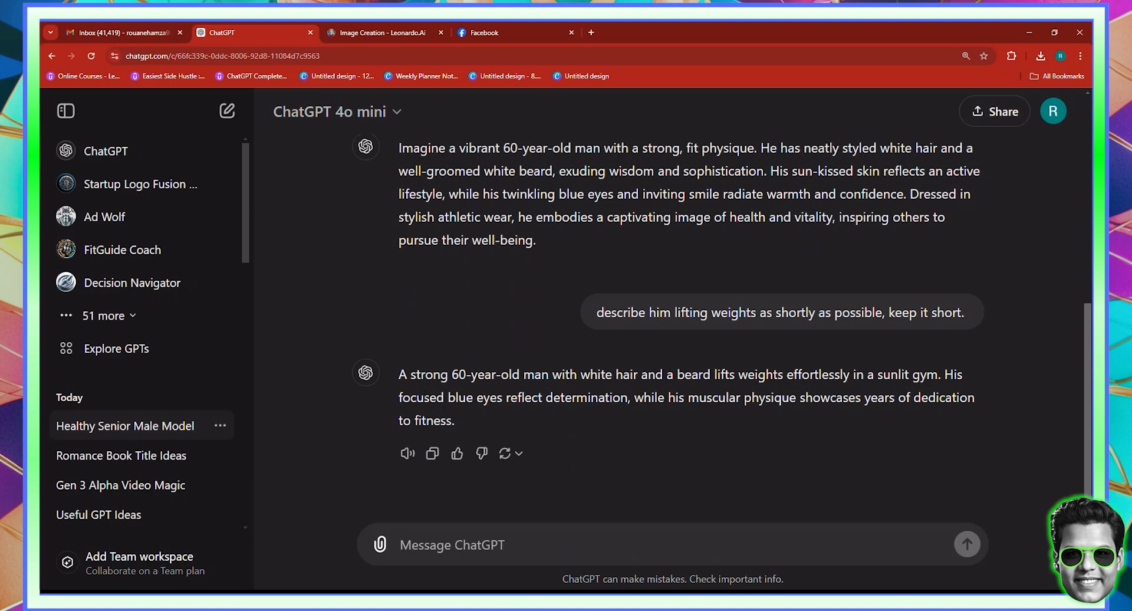
Replace the Leonardo.Ai prompt with ChatGPT's weight-lifting description, from "A strong 60-year-old man" to "dedication to fitness.".
{"action": "left_click_drag", "start_coordinate": [457, 422], "coordinate": [404, 373]}
{"action": "key", "text": "ctrl+c"}
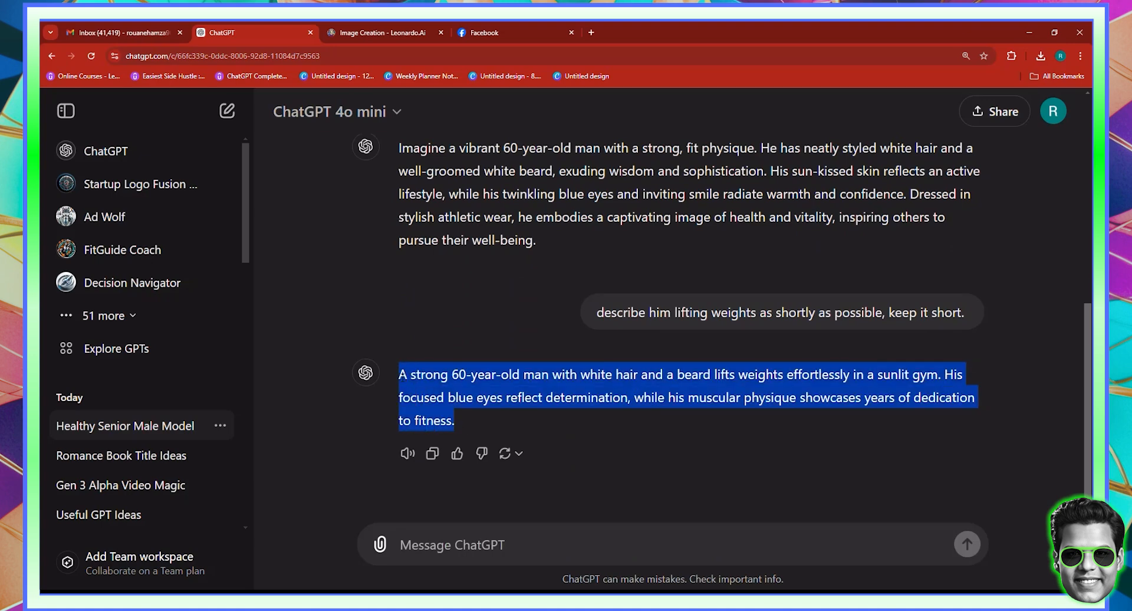
{"action": "left_click", "coordinate": [361, 31]}
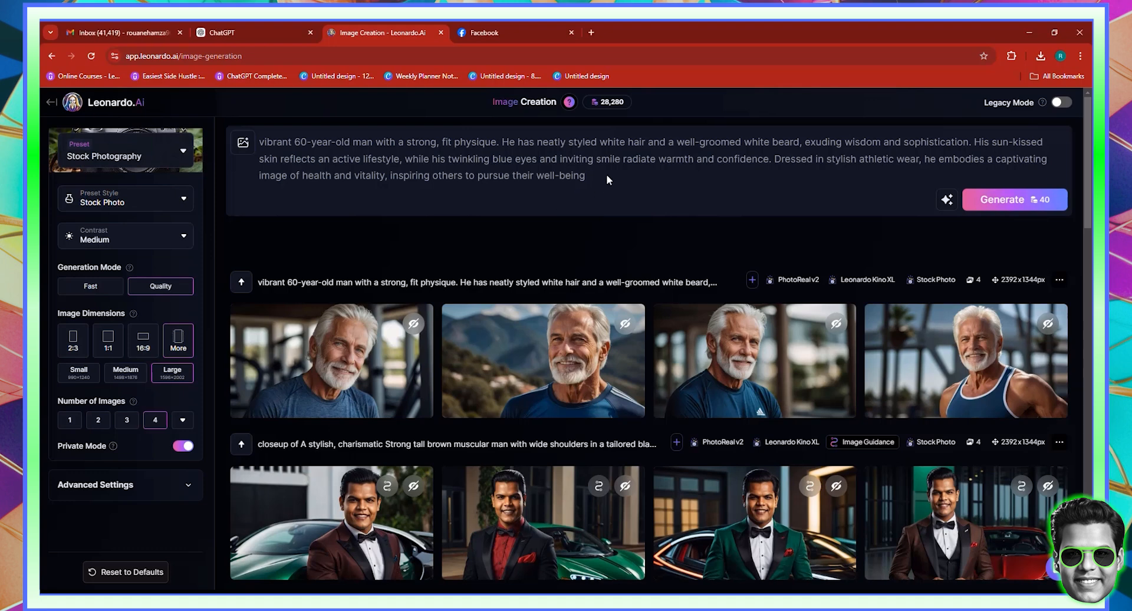
{"action": "left_click", "coordinate": [580, 177]}
{"action": "left_click_drag", "start_coordinate": [585, 176], "coordinate": [242, 142]}
{"action": "right_click", "coordinate": [314, 168]}
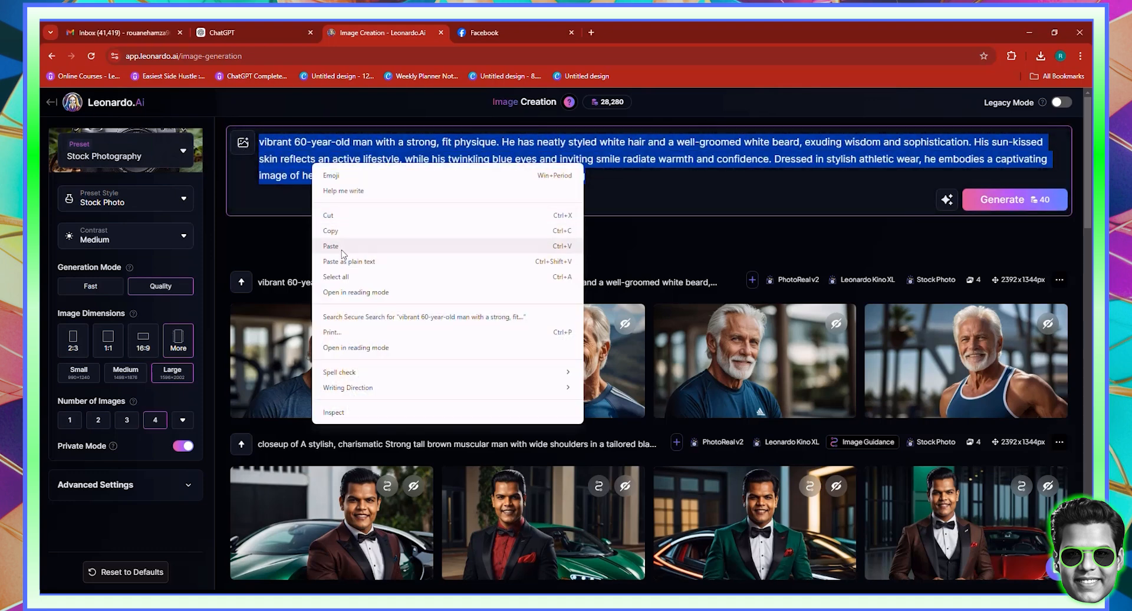
{"action": "left_click", "coordinate": [339, 247]}
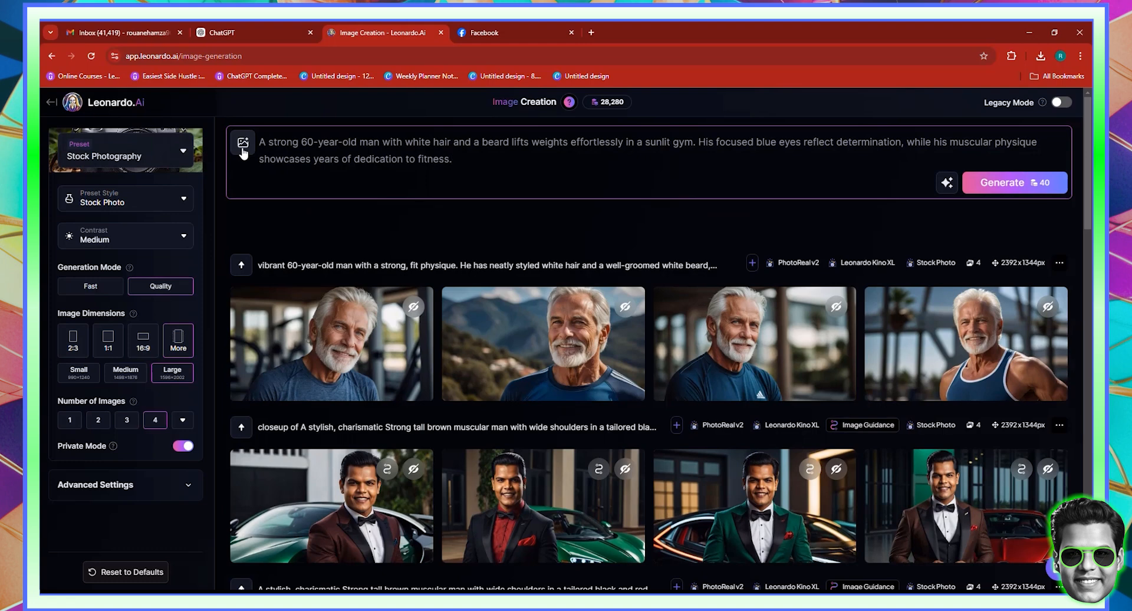
Add the downloaded portrait of the man in the blue tank top as a Character Reference for the prompt.
{"action": "left_click", "coordinate": [242, 144]}
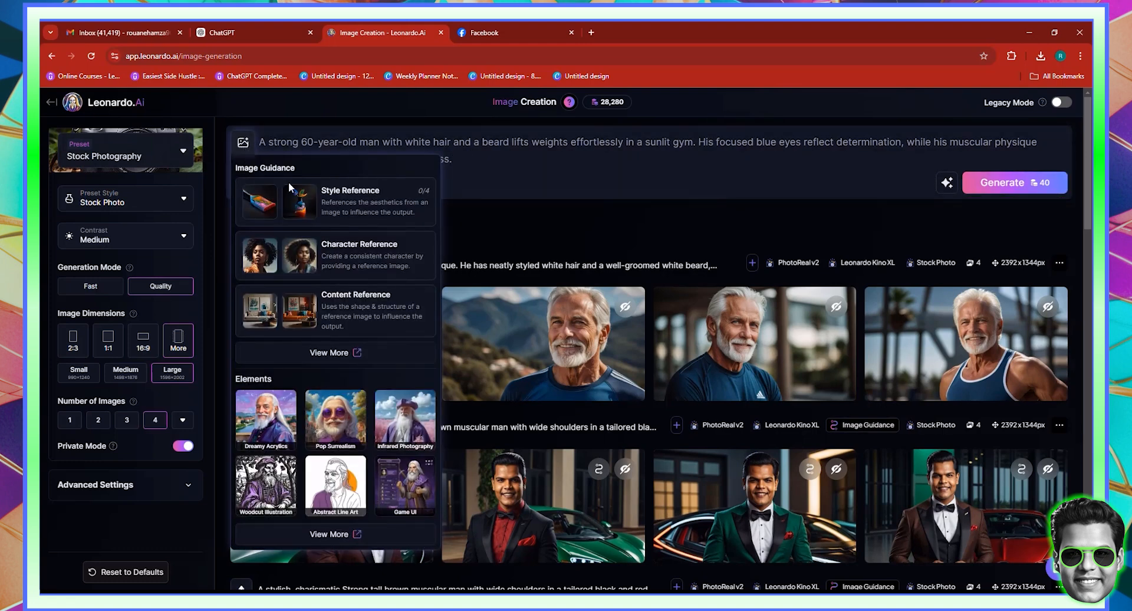
{"action": "left_click", "coordinate": [345, 262]}
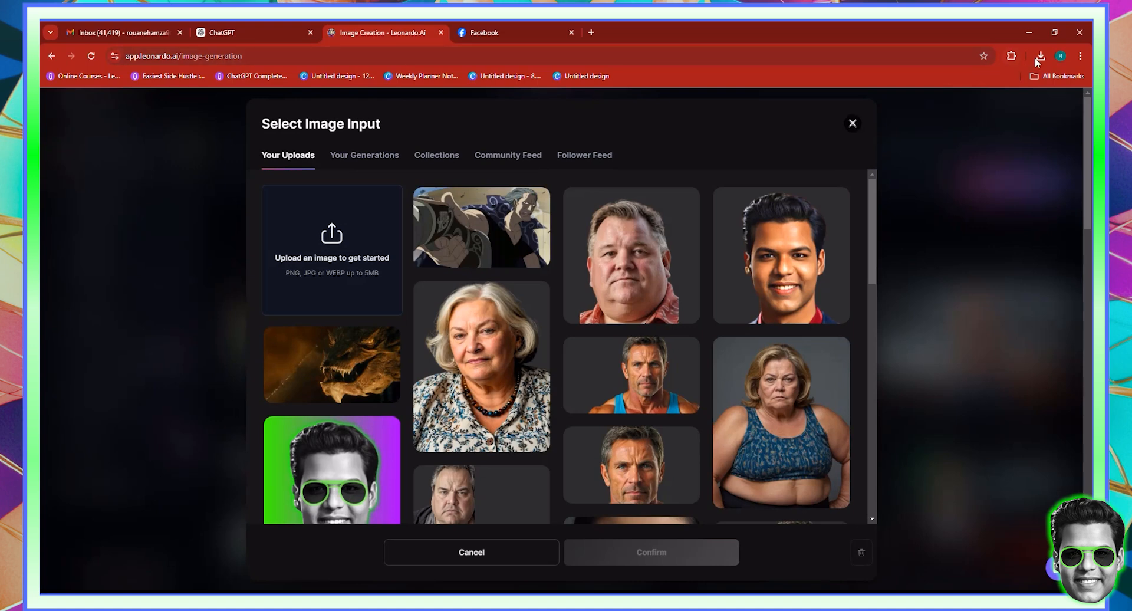
{"action": "left_click_drag", "start_coordinate": [930, 107], "coordinate": [343, 237]}
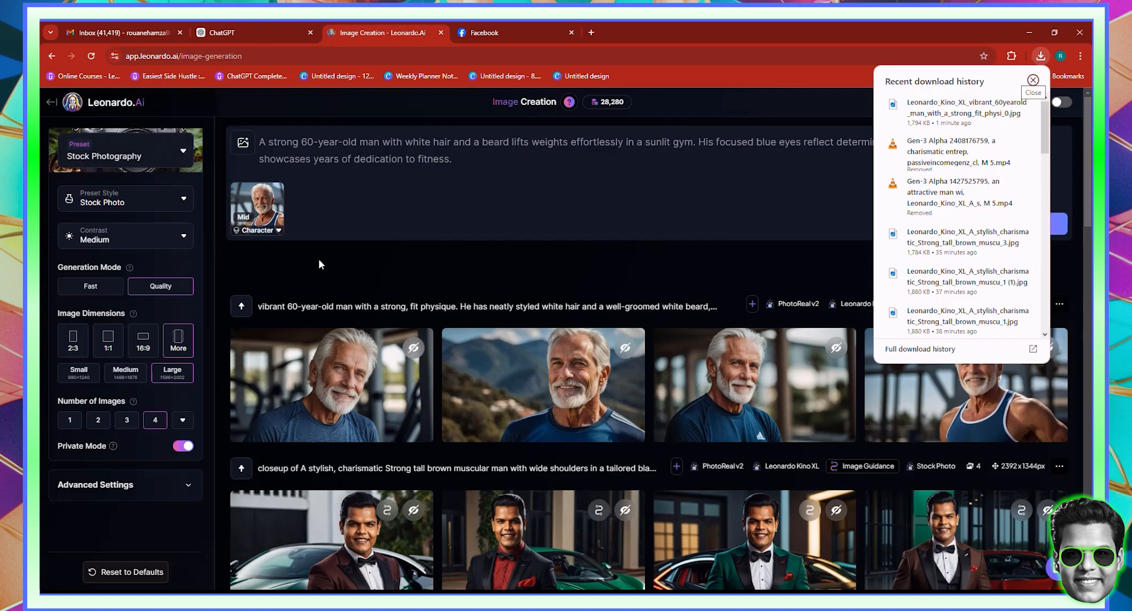
{"action": "left_click", "coordinate": [484, 264]}
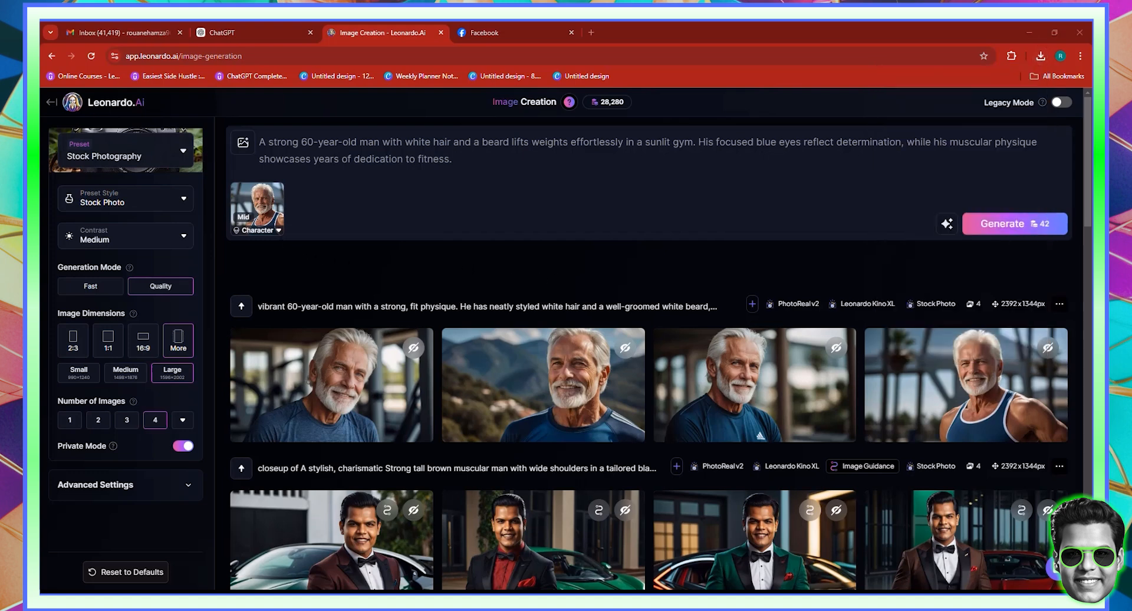
Set the character reference strength to High and generate four images.
{"action": "left_click", "coordinate": [275, 233]}
{"action": "left_click", "coordinate": [277, 231]}
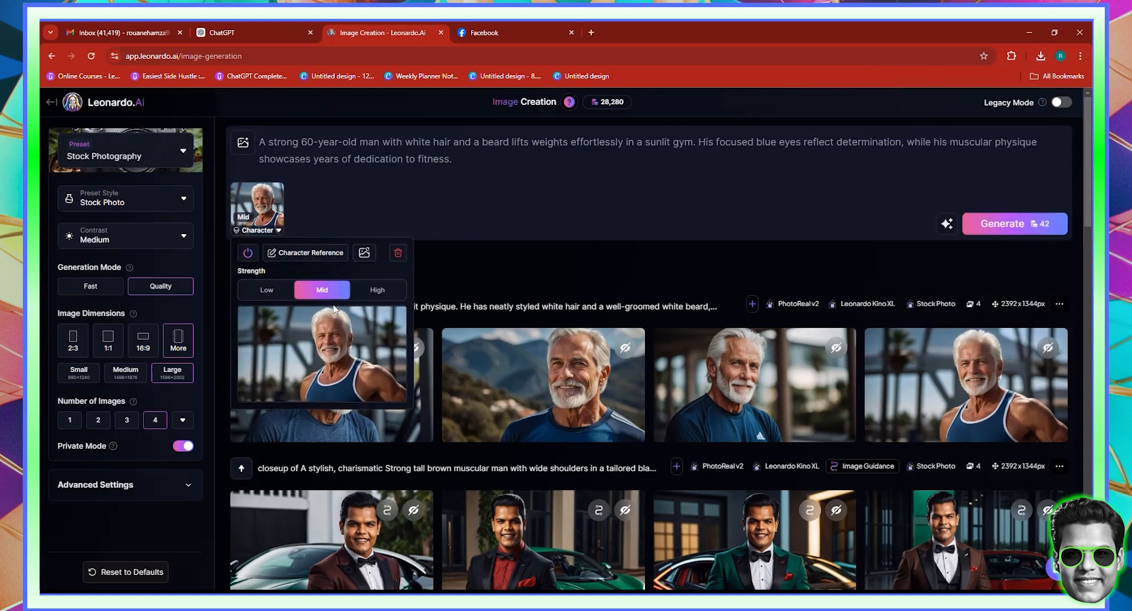
{"action": "left_click", "coordinate": [368, 295]}
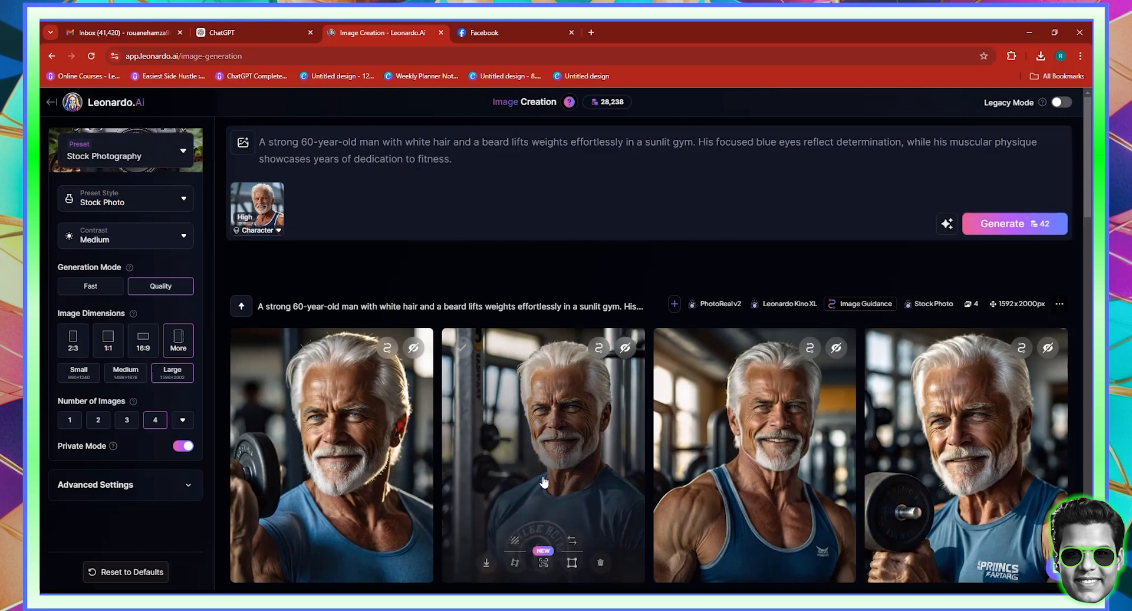
Examine the four generated weight-lifting images one by one at full size for likeness to the character reference.
{"action": "left_click", "coordinate": [357, 420]}
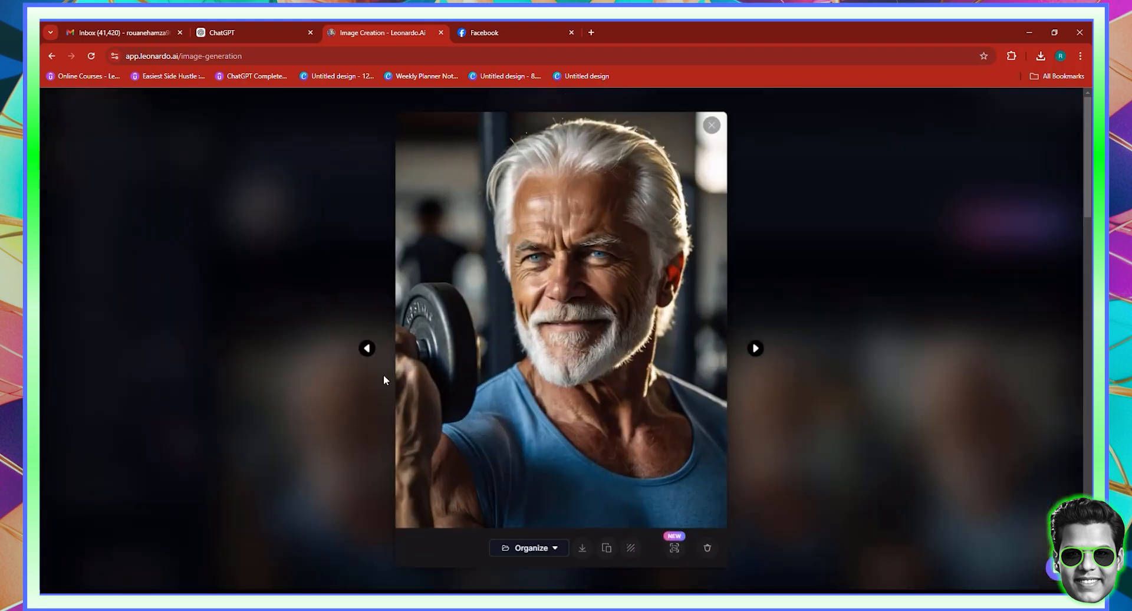
{"action": "left_click", "coordinate": [756, 349]}
{"action": "left_click", "coordinate": [755, 349]}
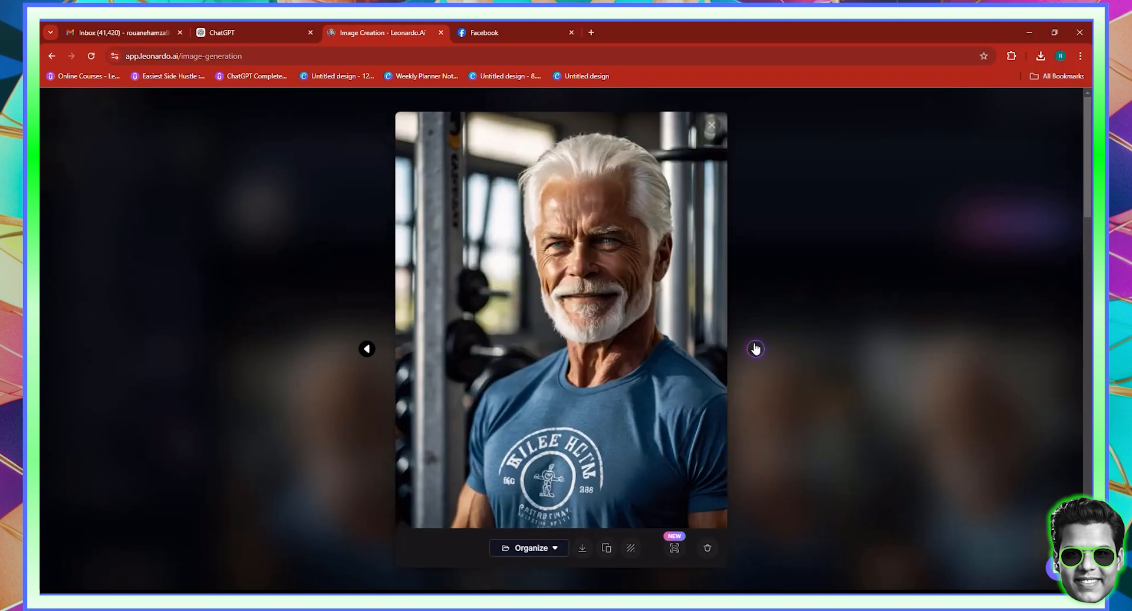
{"action": "left_click", "coordinate": [756, 349]}
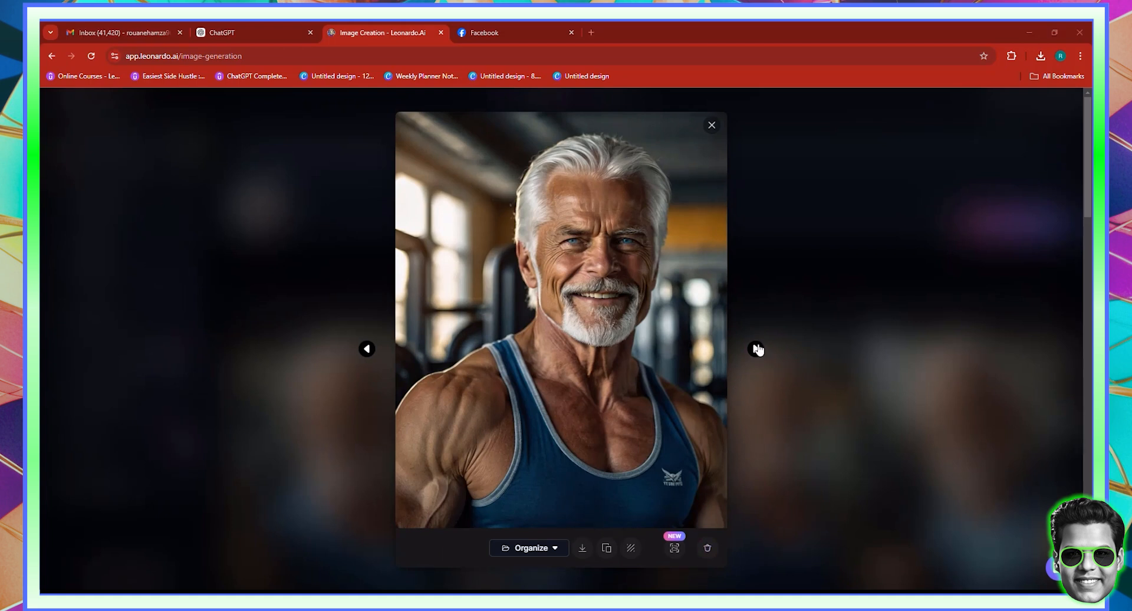
{"action": "left_click", "coordinate": [757, 349]}
{"action": "left_click", "coordinate": [757, 349]}
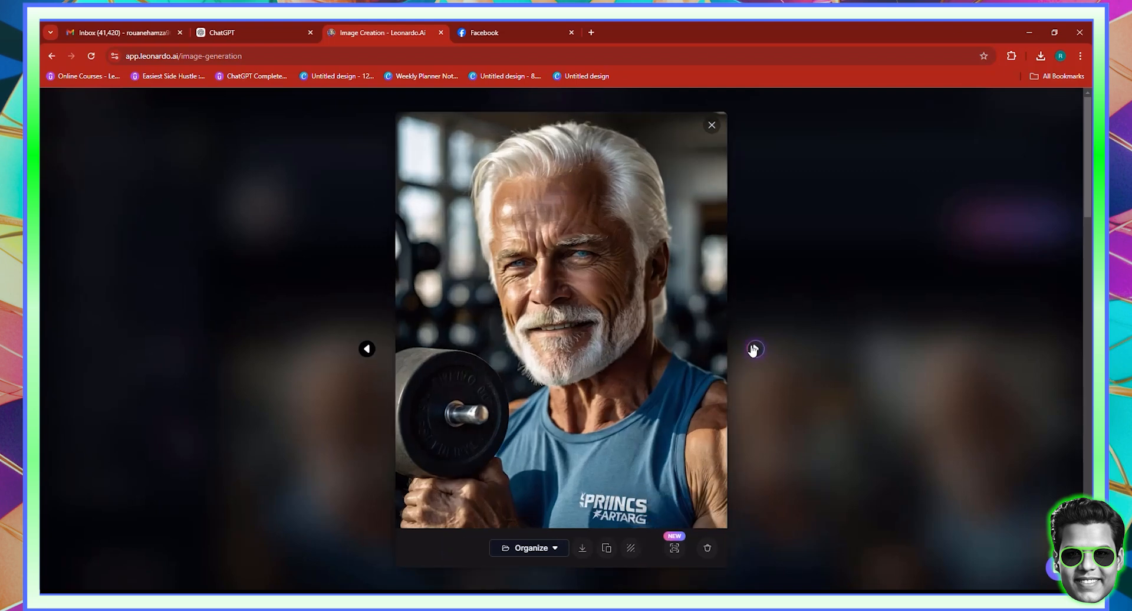
{"action": "left_click", "coordinate": [754, 349]}
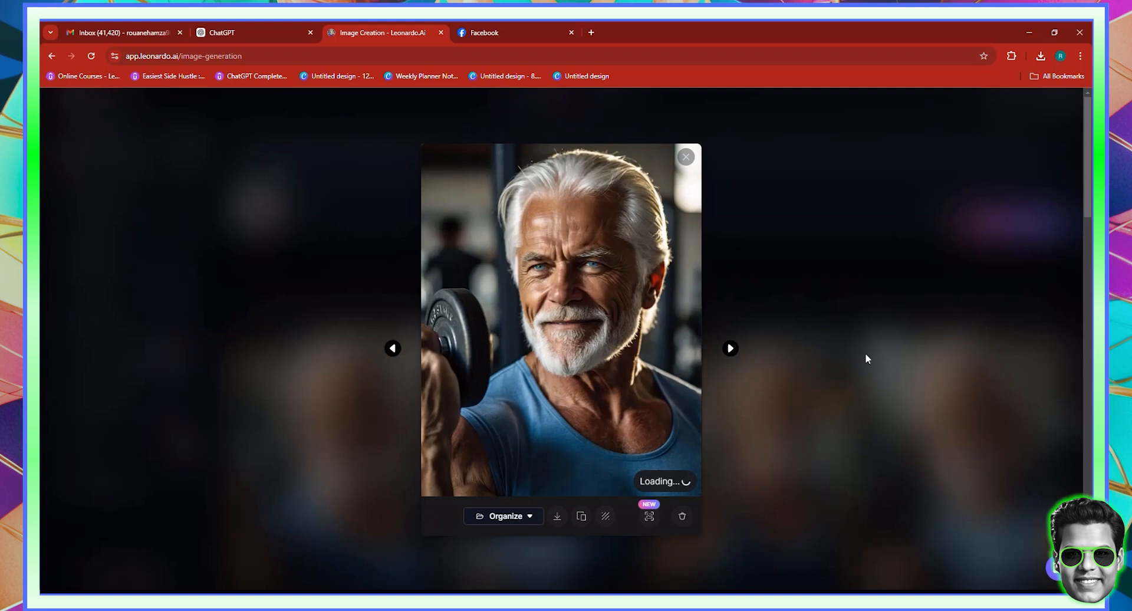
{"action": "left_click", "coordinate": [683, 160]}
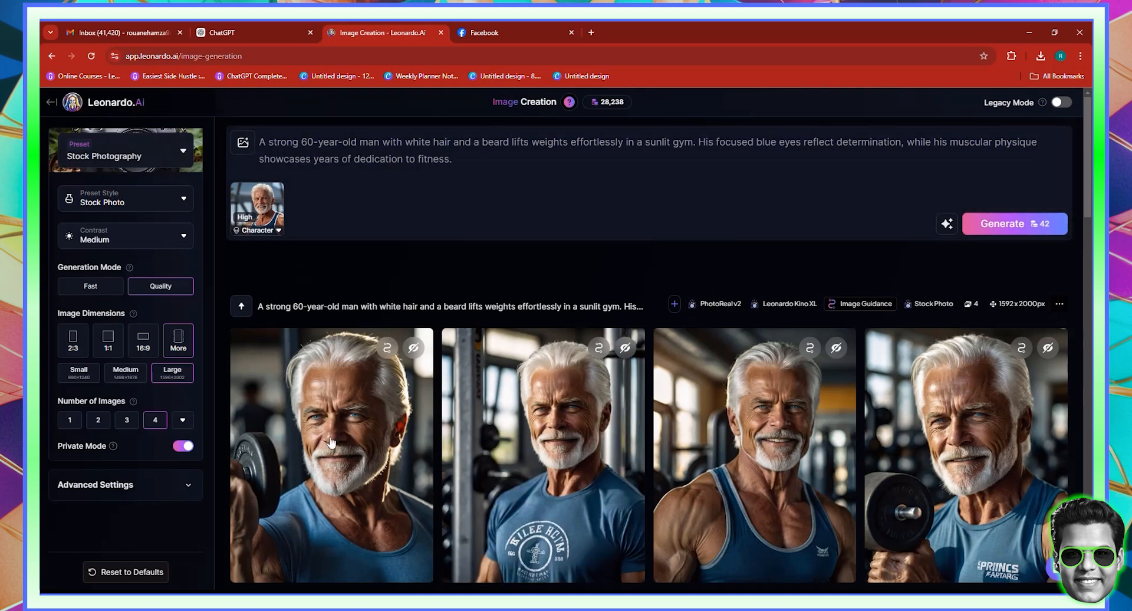
Download the first generated image, showing the man in a blue top raising a dumbbell.
{"action": "mouse_move", "coordinate": [334, 437]}
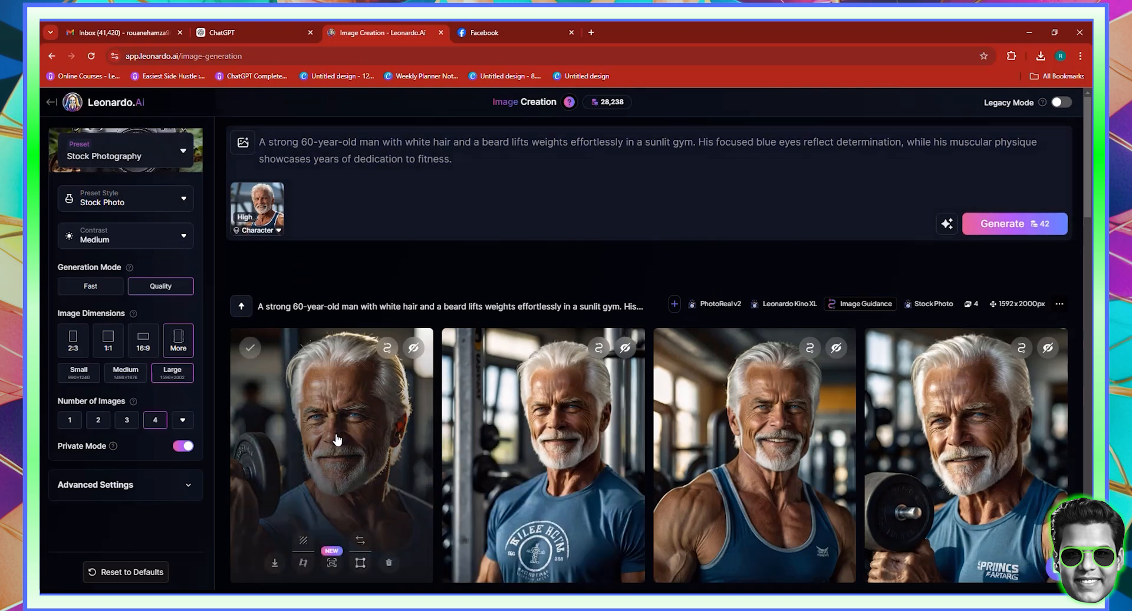
{"action": "left_click", "coordinate": [273, 563]}
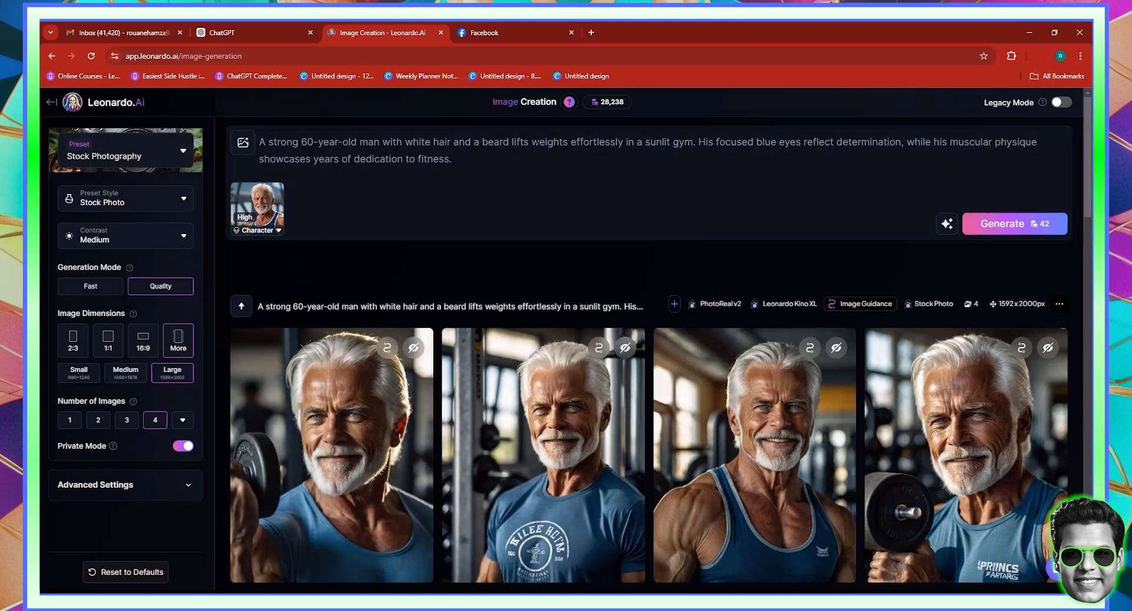
{"action": "mouse_move", "coordinate": [349, 564]}
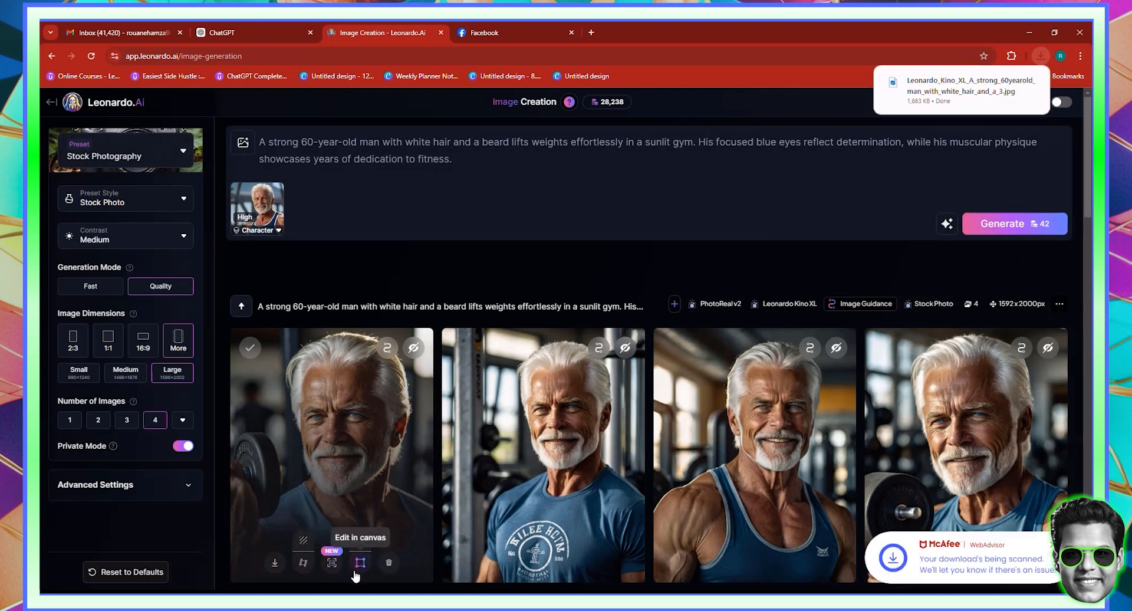
Open the Canva home page in a new browser tab.
{"action": "left_click", "coordinate": [592, 33]}
{"action": "type", "text": "C"}
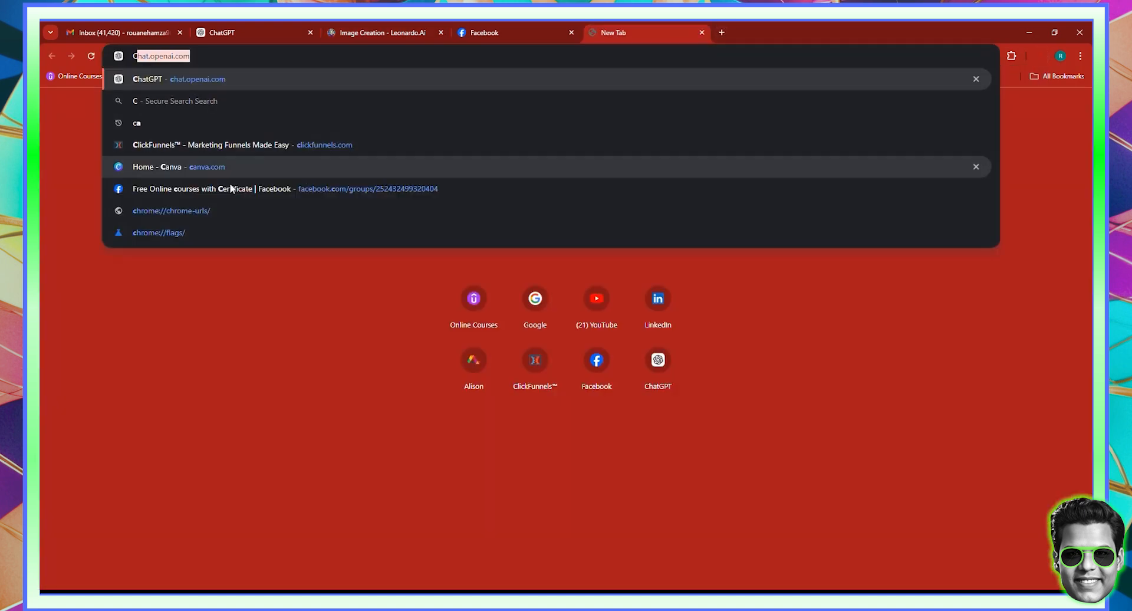
{"action": "left_click", "coordinate": [185, 172]}
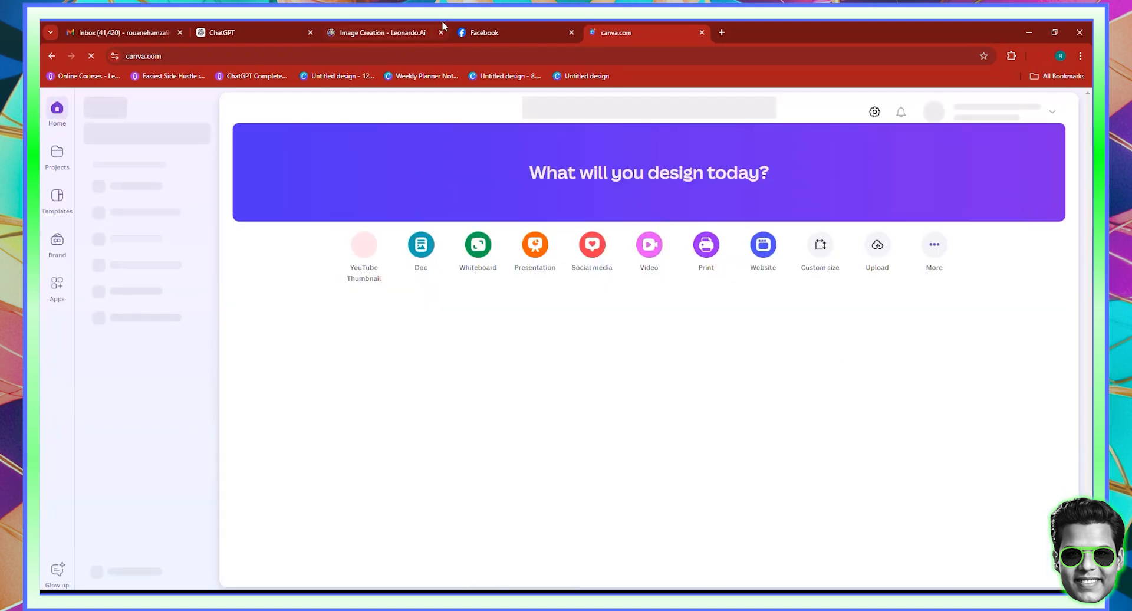
{"action": "left_click", "coordinate": [432, 26]}
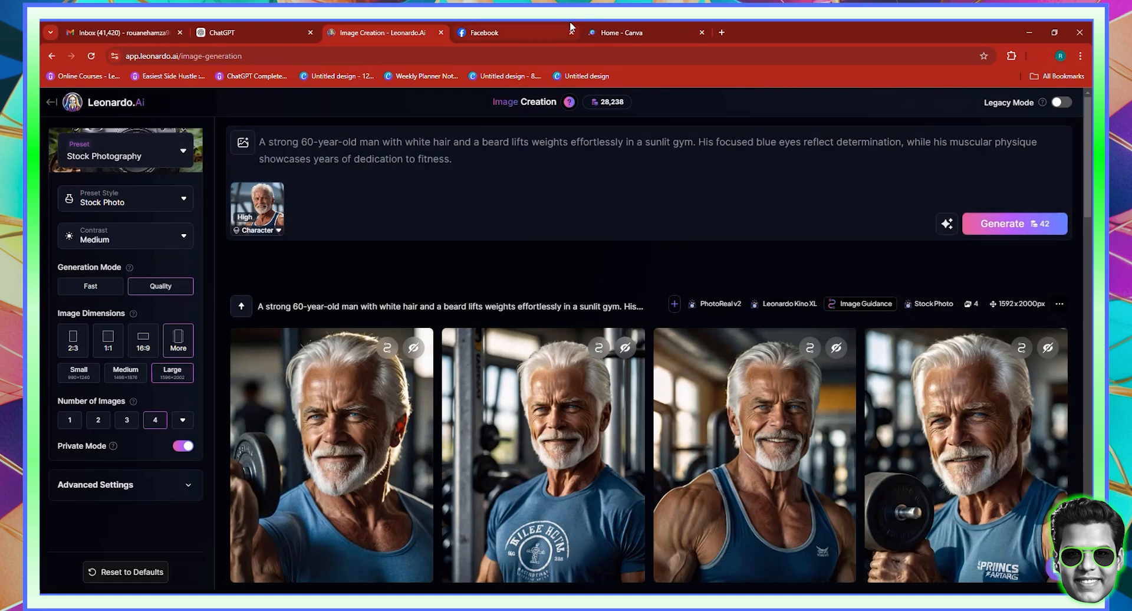
{"action": "left_click", "coordinate": [626, 30]}
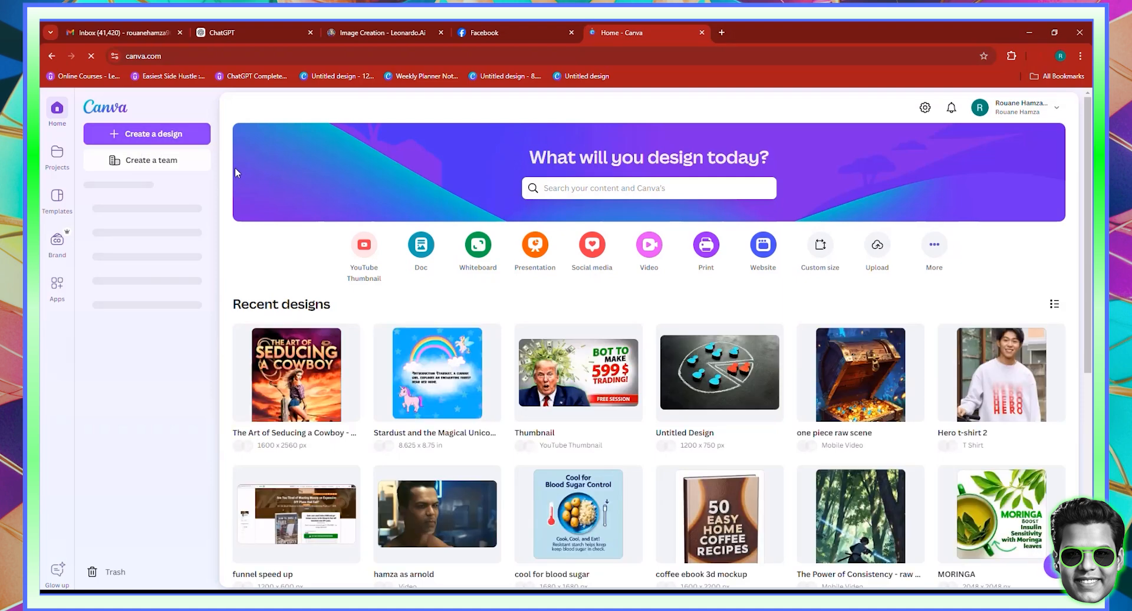
Create a new Canva design from the Instagram Post (4:5) format, 1080 × 1350 px, found by searching "INSTAGRAM".
{"action": "left_click", "coordinate": [149, 135]}
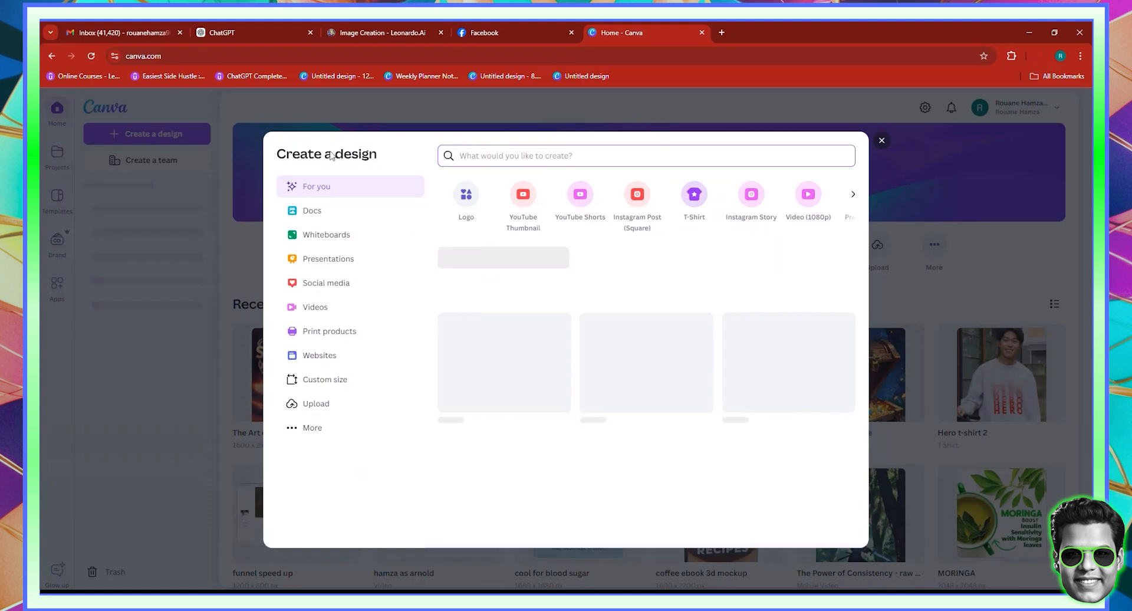
{"action": "left_click", "coordinate": [327, 379]}
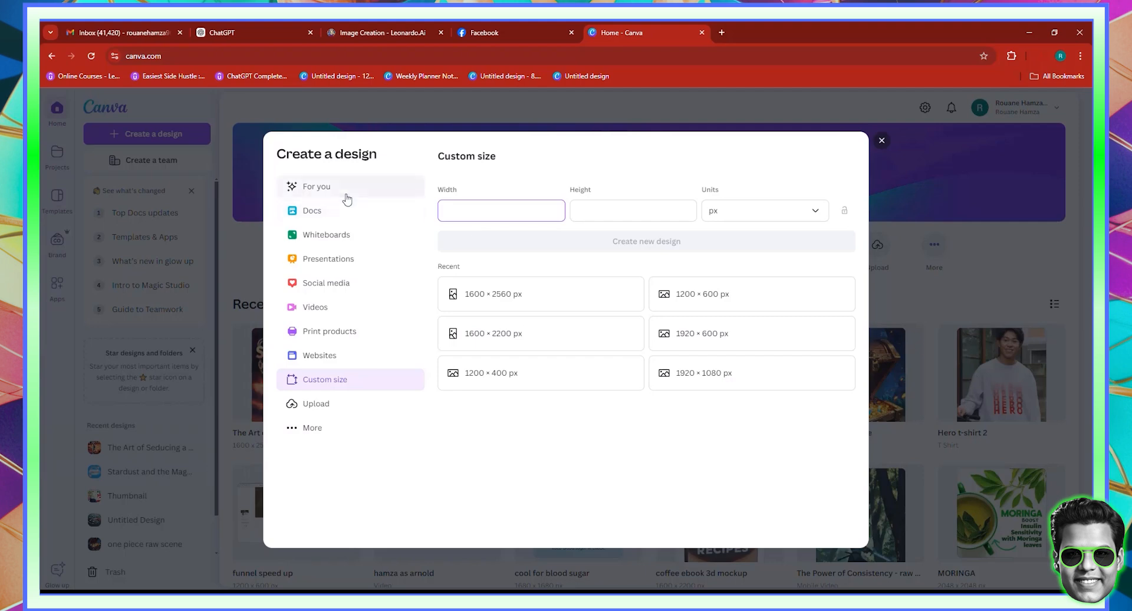
{"action": "left_click_drag", "start_coordinate": [347, 193], "coordinate": [495, 162]}
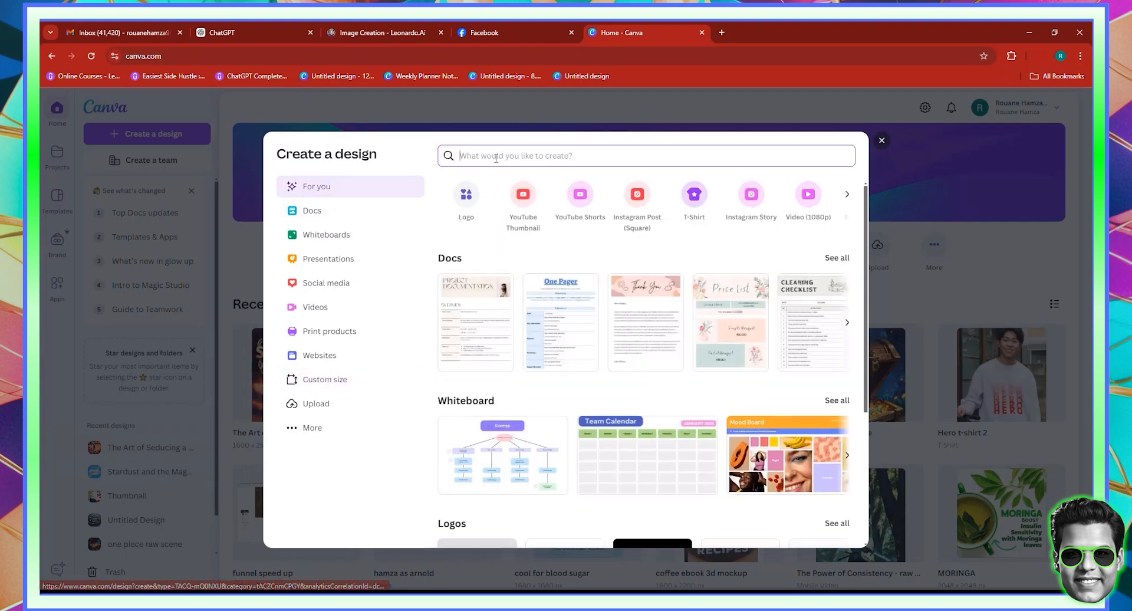
{"action": "left_click", "coordinate": [495, 158]}
{"action": "type", "text": "INSTAGRAM"}
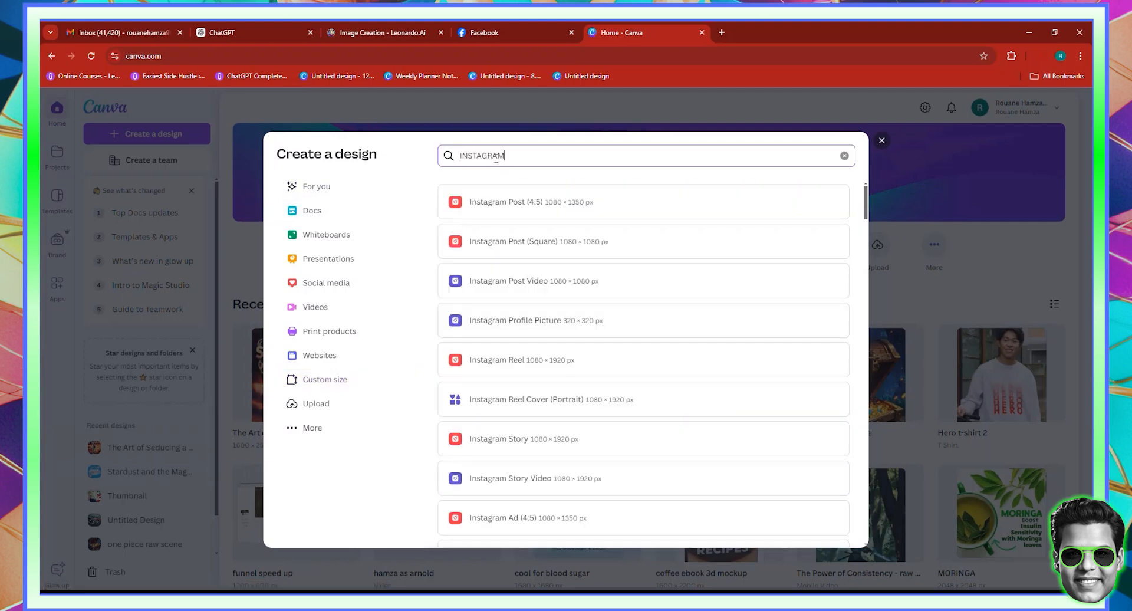
{"action": "left_click", "coordinate": [562, 209]}
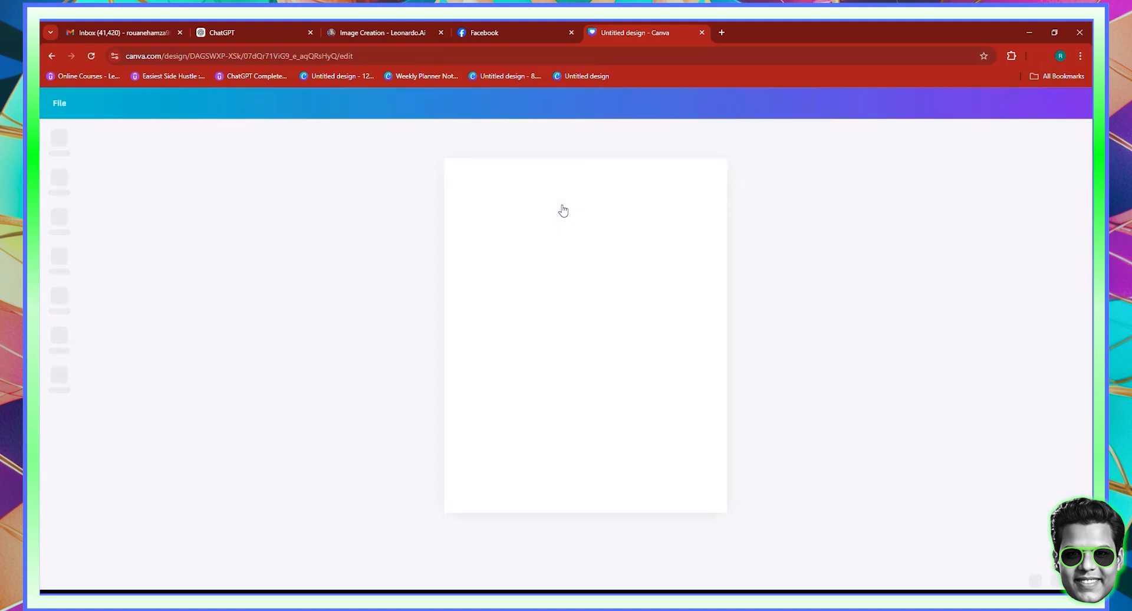
{"action": "left_click", "coordinate": [405, 30]}
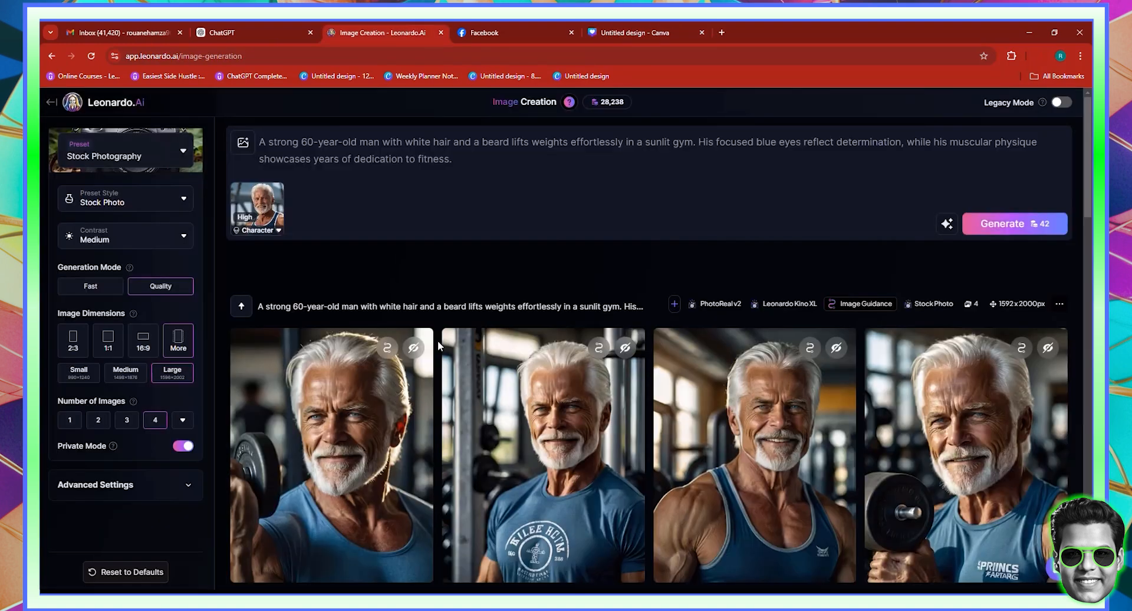
{"action": "scroll", "coordinate": [469, 319], "scroll_direction": "down", "scroll_amount": 1}
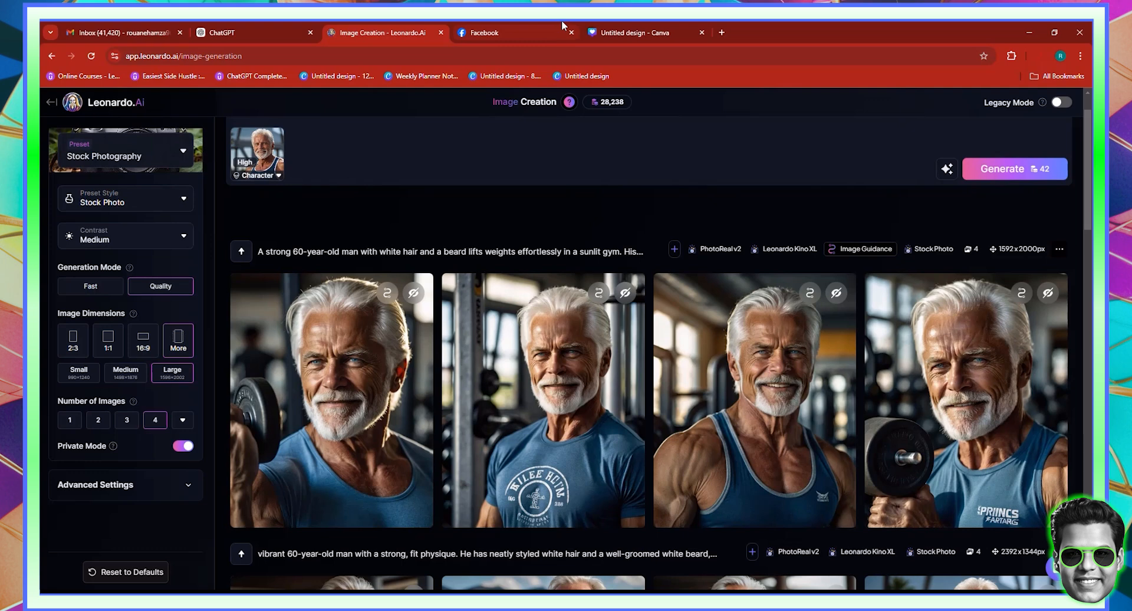
{"action": "left_click", "coordinate": [617, 26]}
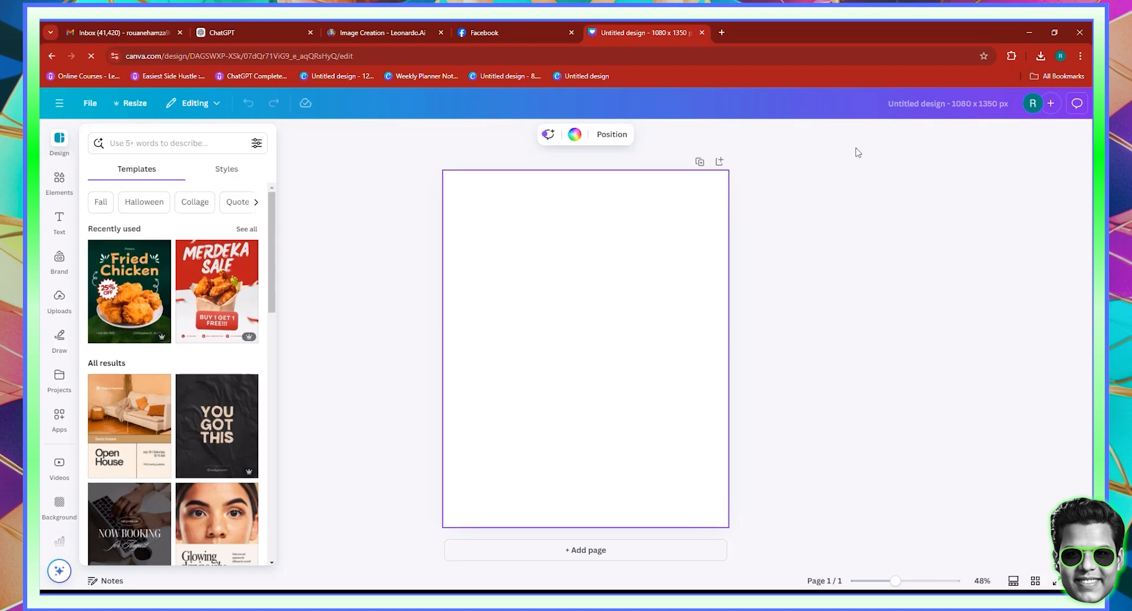
Insert the newly downloaded dumbbell image into the blank page and move it up to the page's upper edge, horizontally centred.
{"action": "left_click", "coordinate": [1041, 55]}
{"action": "left_click_drag", "start_coordinate": [917, 112], "coordinate": [505, 356]}
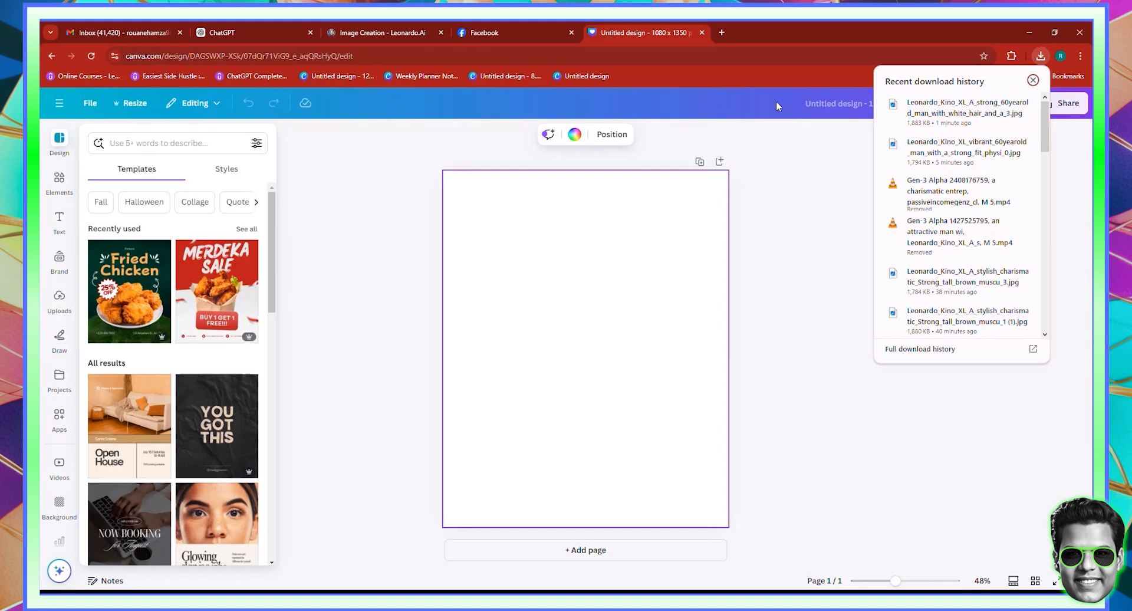
{"action": "left_click_drag", "start_coordinate": [941, 122], "coordinate": [643, 334]}
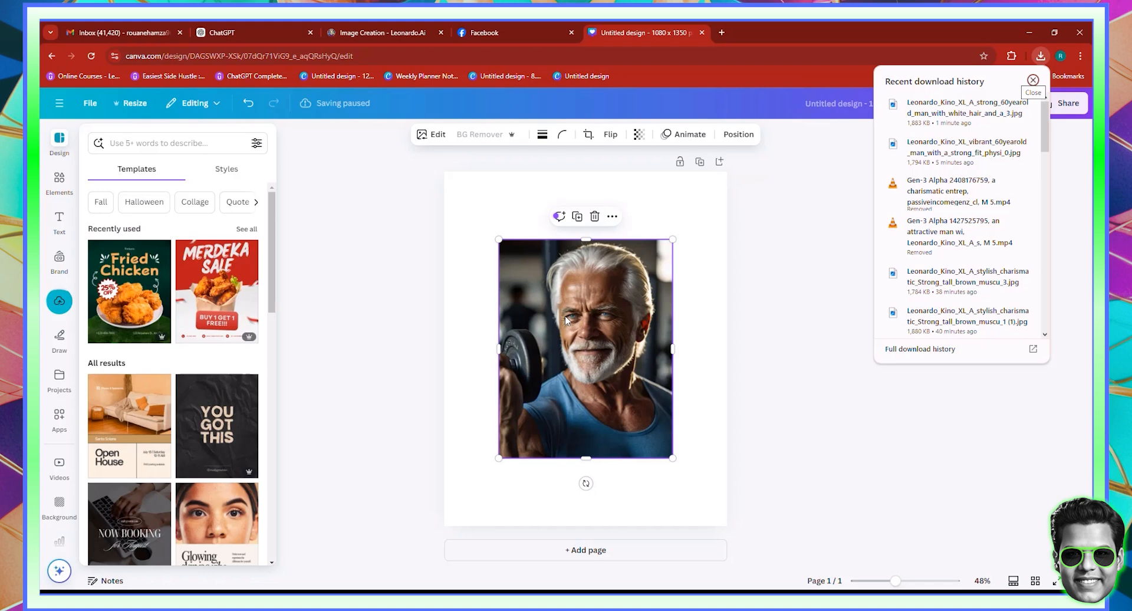
{"action": "left_click", "coordinate": [572, 349]}
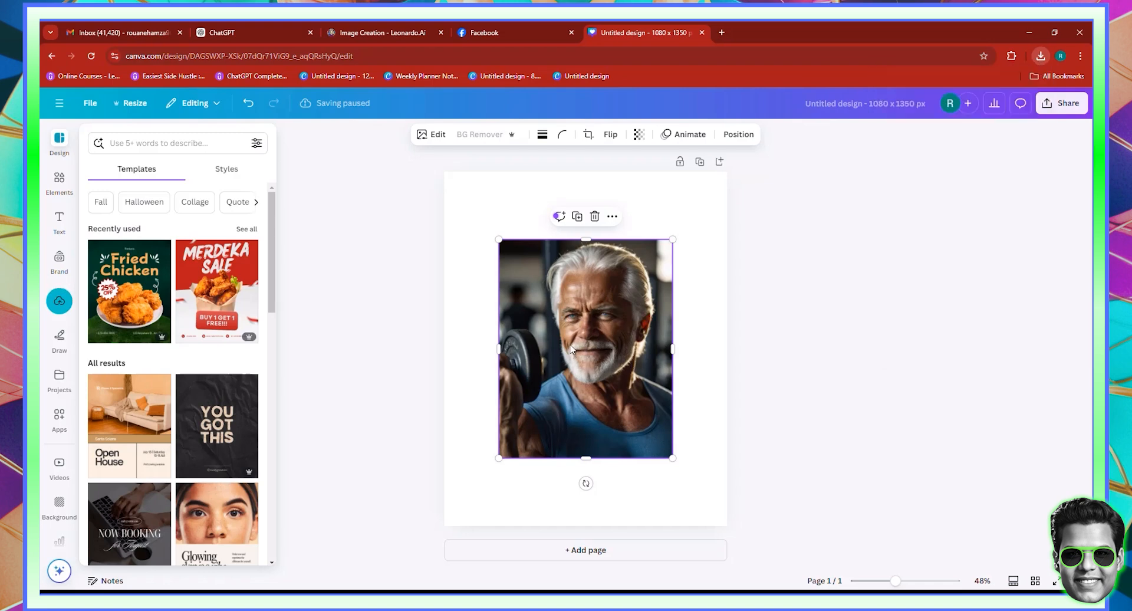
{"action": "left_click_drag", "start_coordinate": [569, 344], "coordinate": [571, 284]}
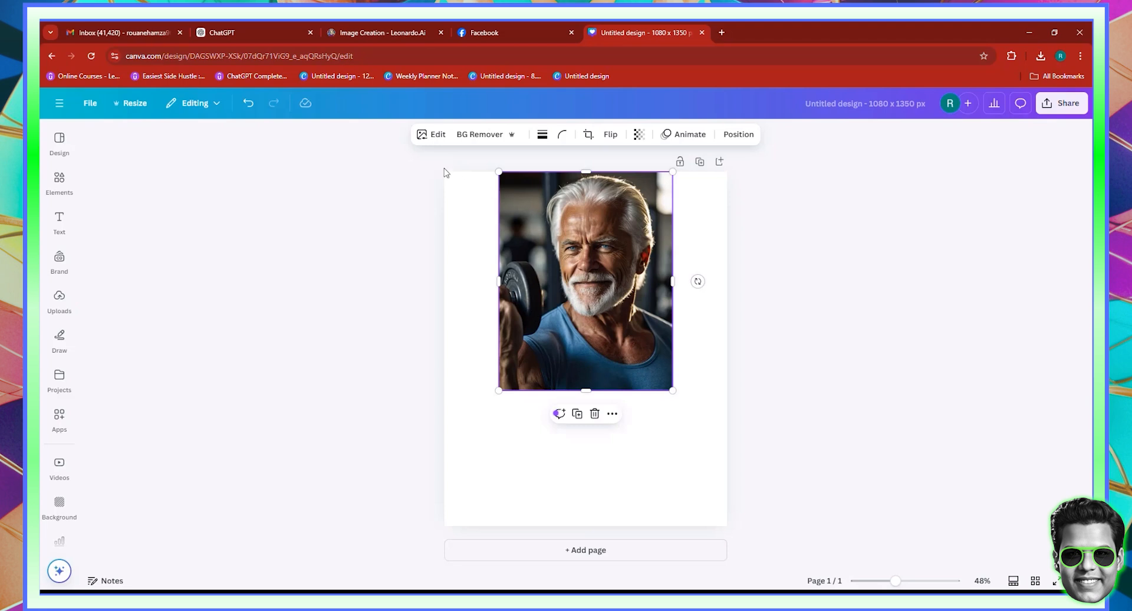
{"action": "left_click", "coordinate": [766, 418]}
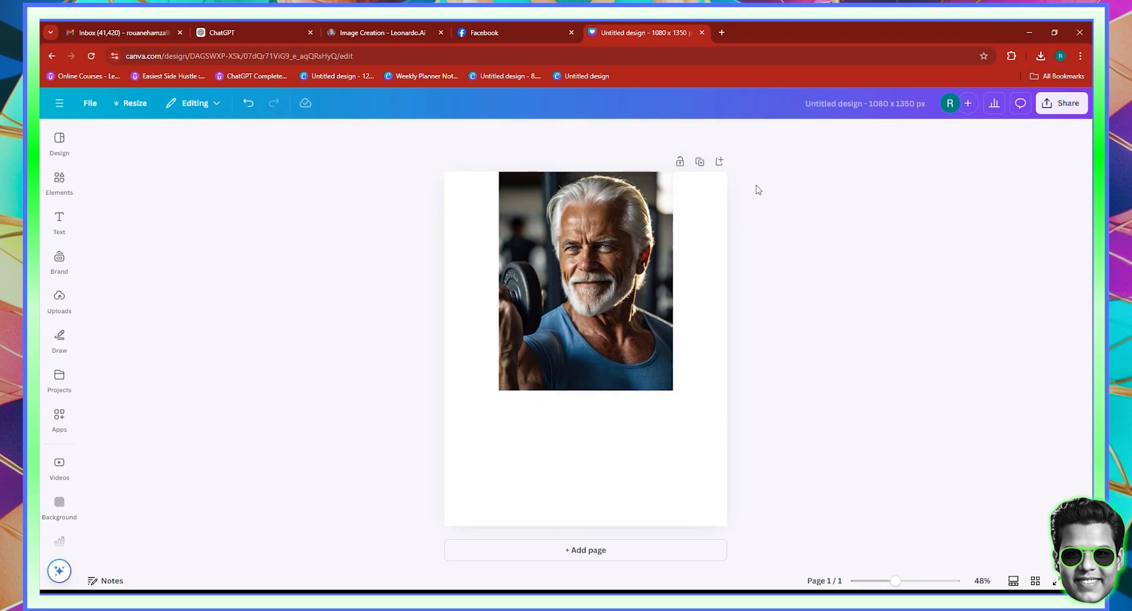
Extend the image's frame to both sides and downward to fill the whole page, and generate the missing areas with Magic Expand.
{"action": "left_click", "coordinate": [570, 283]}
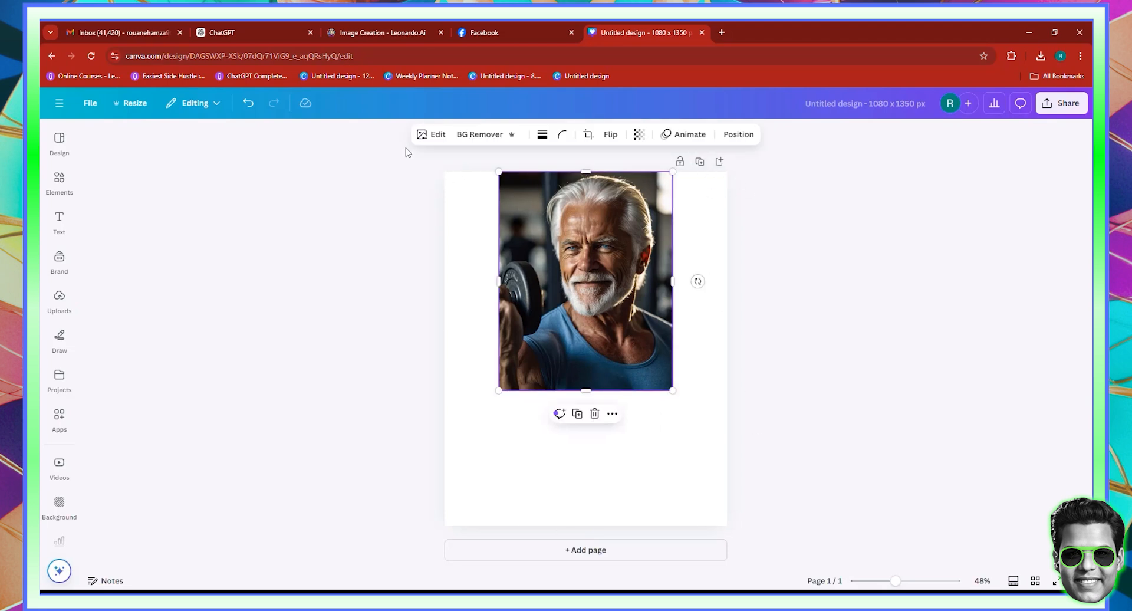
{"action": "left_click", "coordinate": [433, 136]}
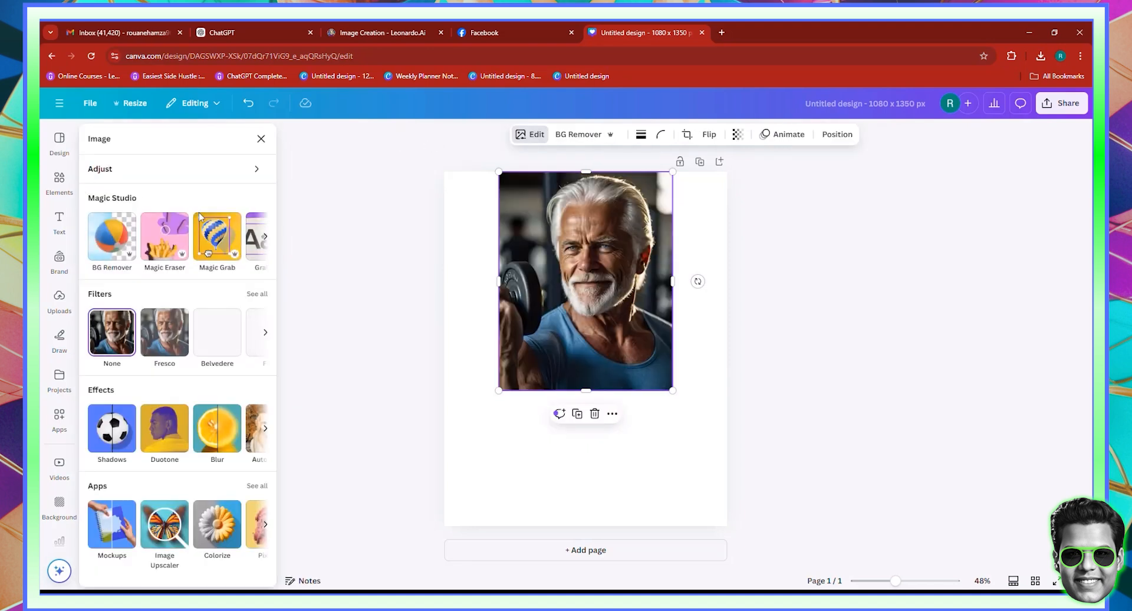
{"action": "left_click", "coordinate": [267, 239]}
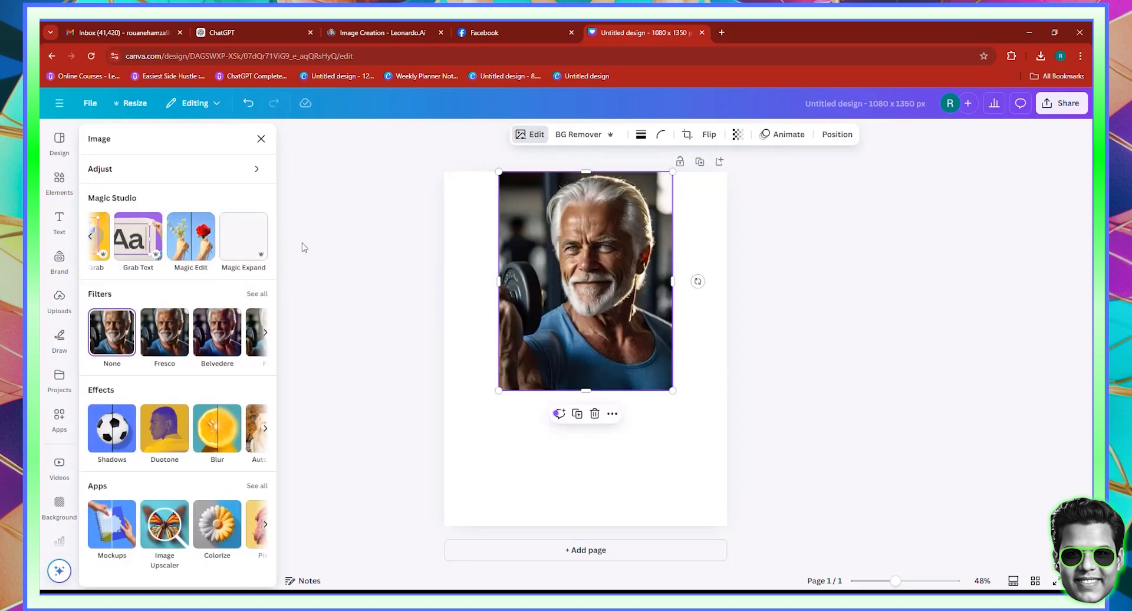
{"action": "left_click", "coordinate": [247, 253]}
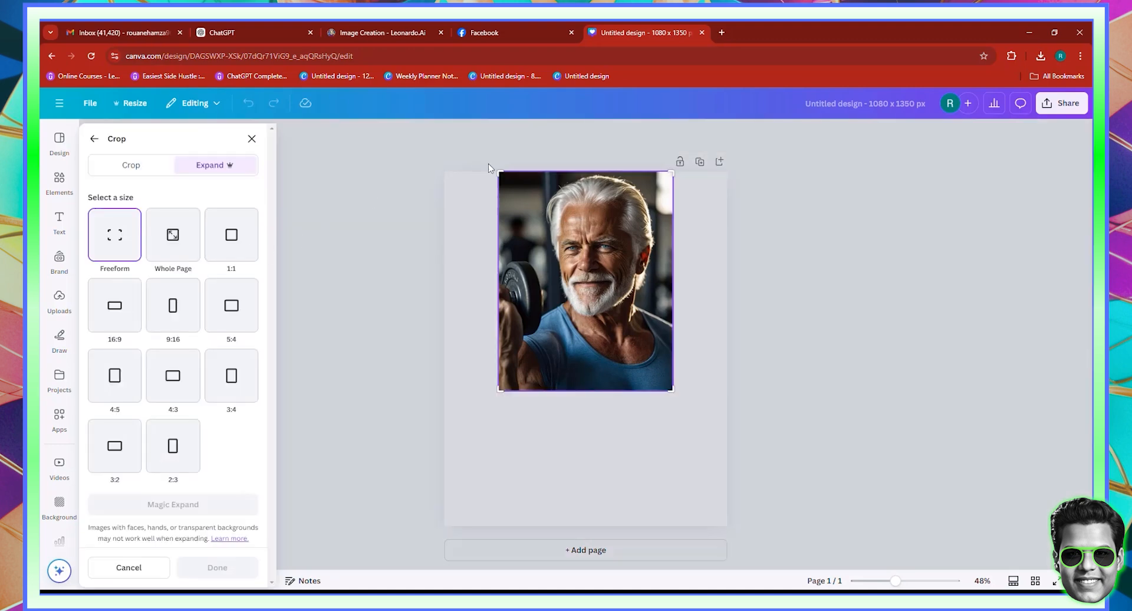
{"action": "left_click_drag", "start_coordinate": [498, 169], "coordinate": [444, 171]}
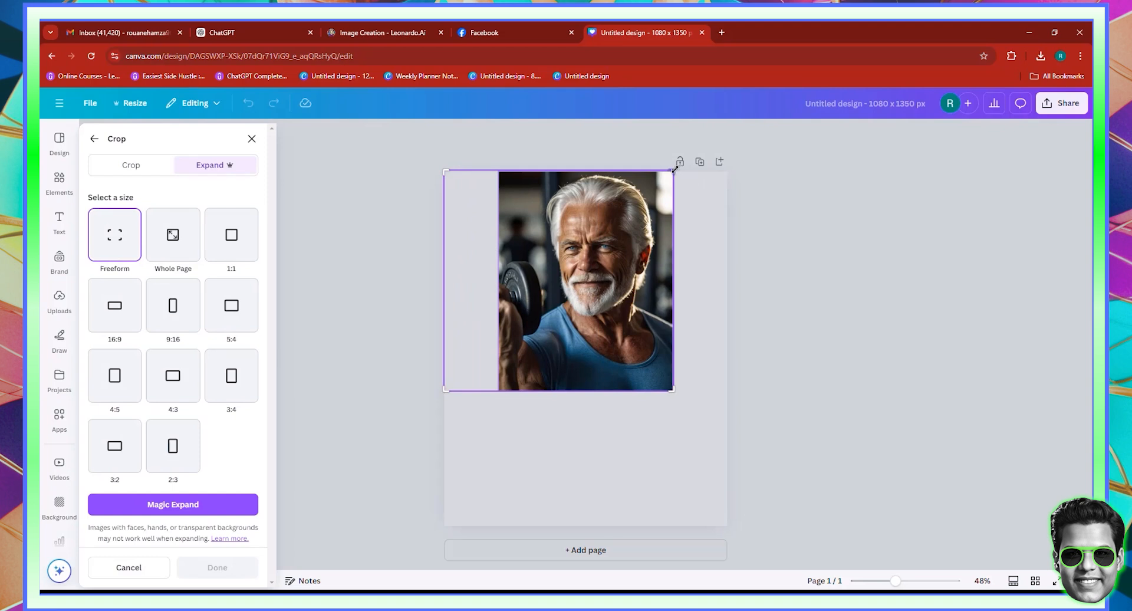
{"action": "left_click_drag", "start_coordinate": [673, 171], "coordinate": [729, 173]}
{"action": "left_click_drag", "start_coordinate": [730, 391], "coordinate": [728, 526]}
{"action": "left_click", "coordinate": [155, 505]}
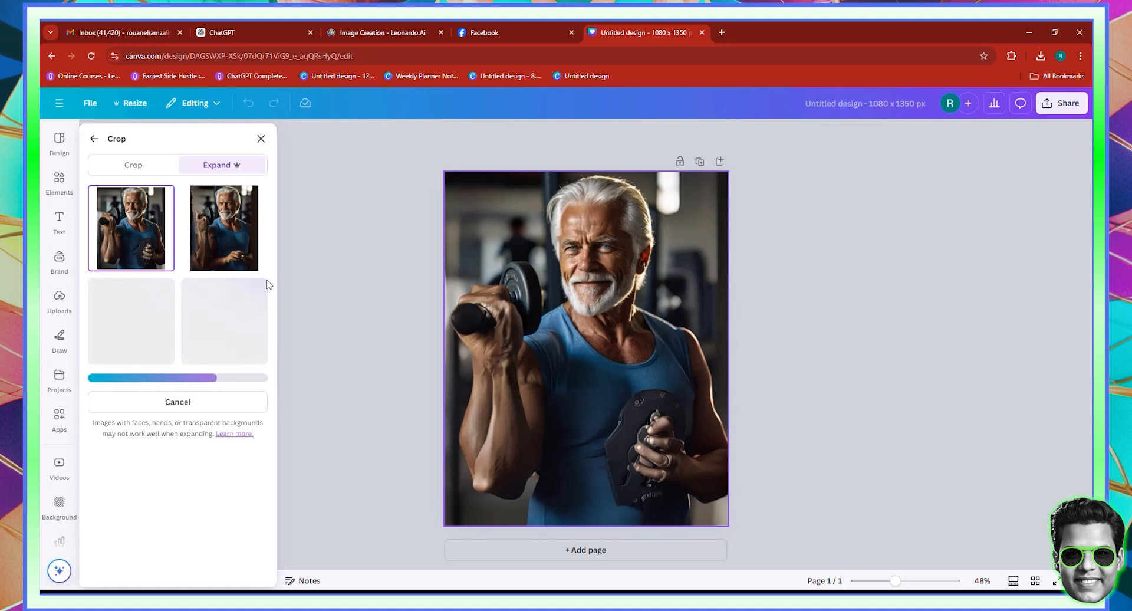
Compare the generated full-page expansions of the dumbbell image and discard them all.
{"action": "left_click", "coordinate": [225, 228]}
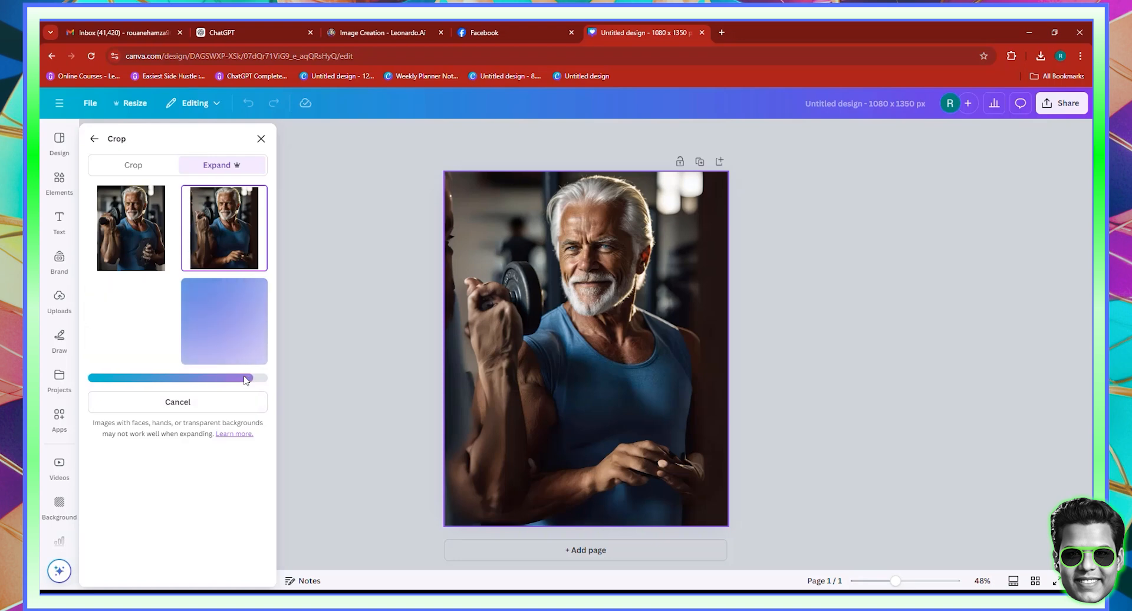
{"action": "left_click", "coordinate": [135, 325]}
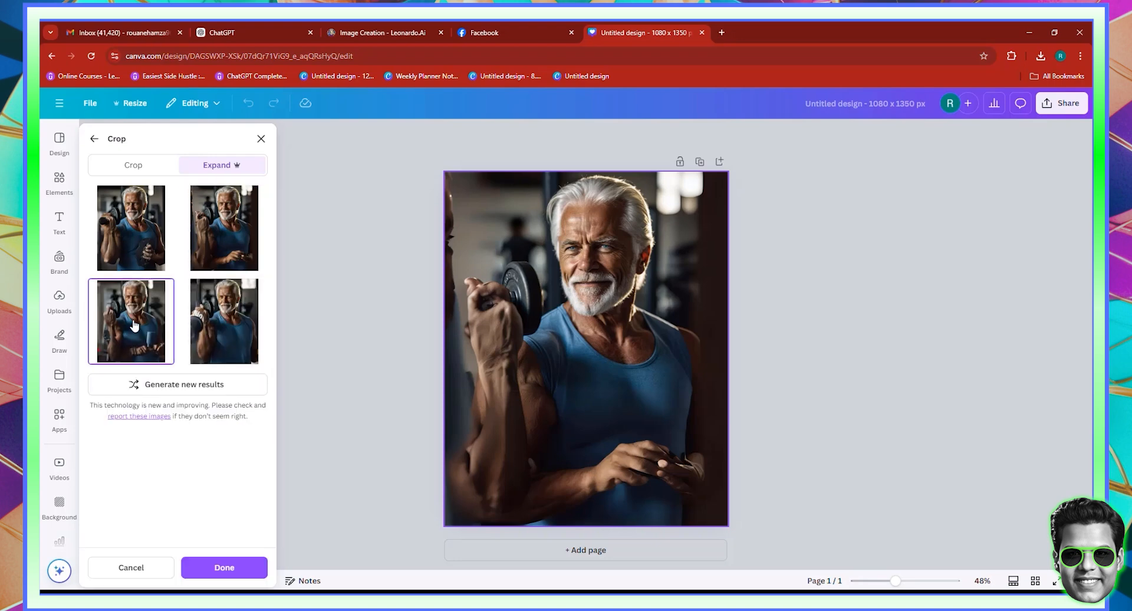
{"action": "left_click", "coordinate": [237, 325]}
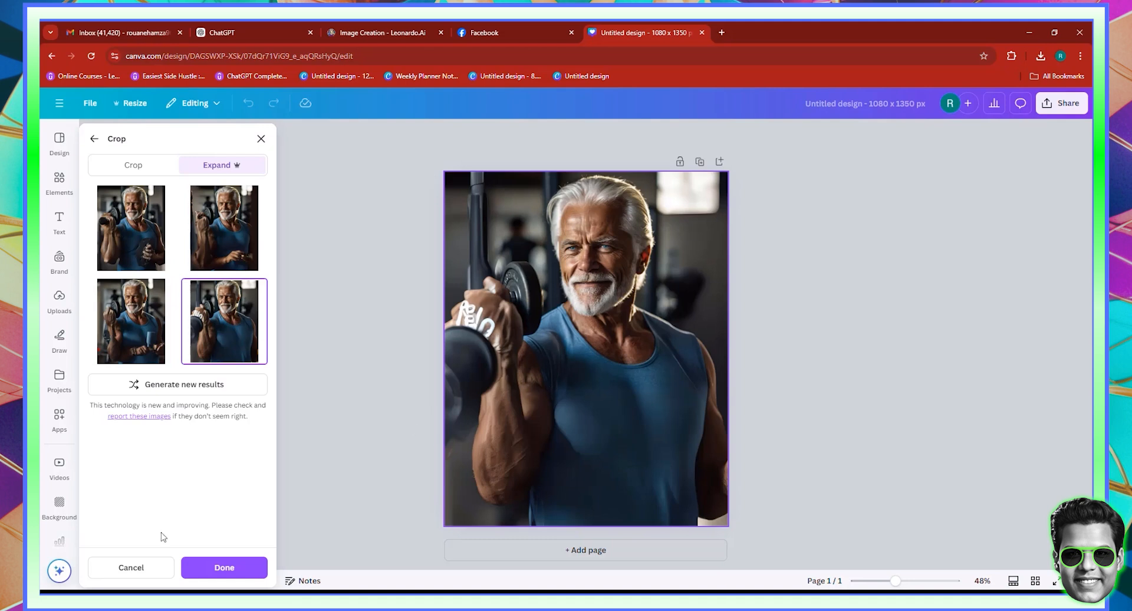
{"action": "left_click", "coordinate": [128, 569]}
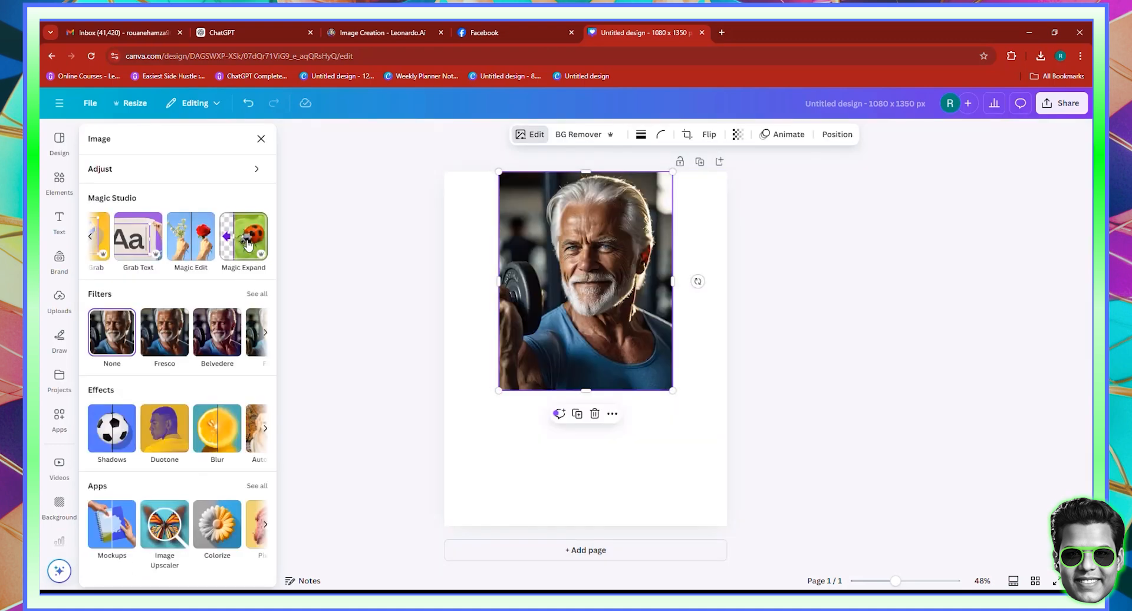
Extend the image's frame only sideways to both page edges, keeping its height, and generate the missing areas with Magic Expand.
{"action": "left_click", "coordinate": [248, 245]}
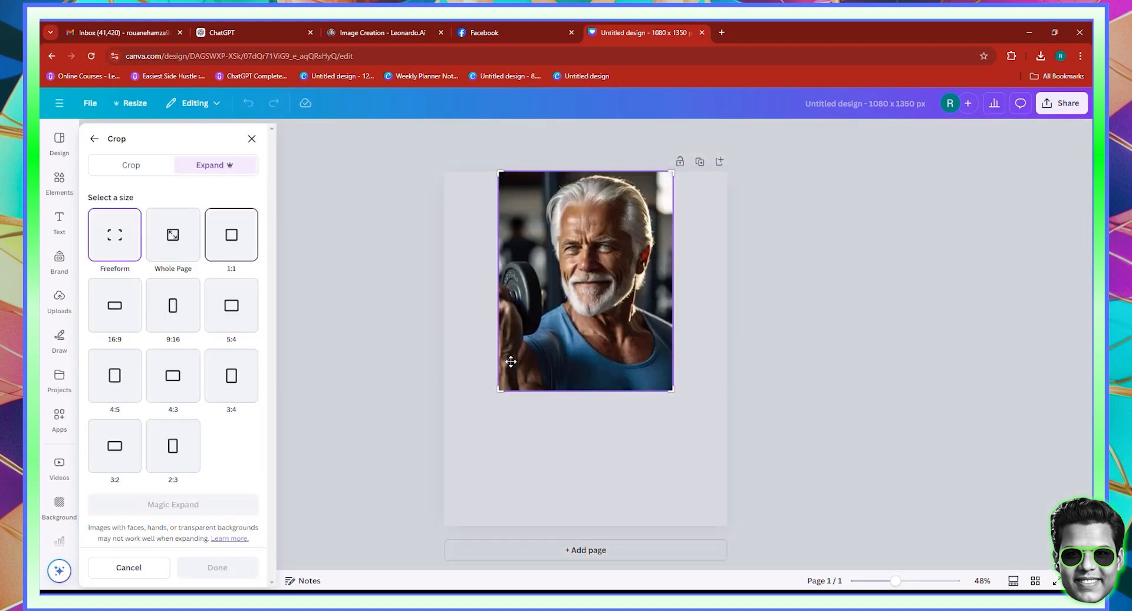
{"action": "left_click_drag", "start_coordinate": [476, 391], "coordinate": [445, 390]}
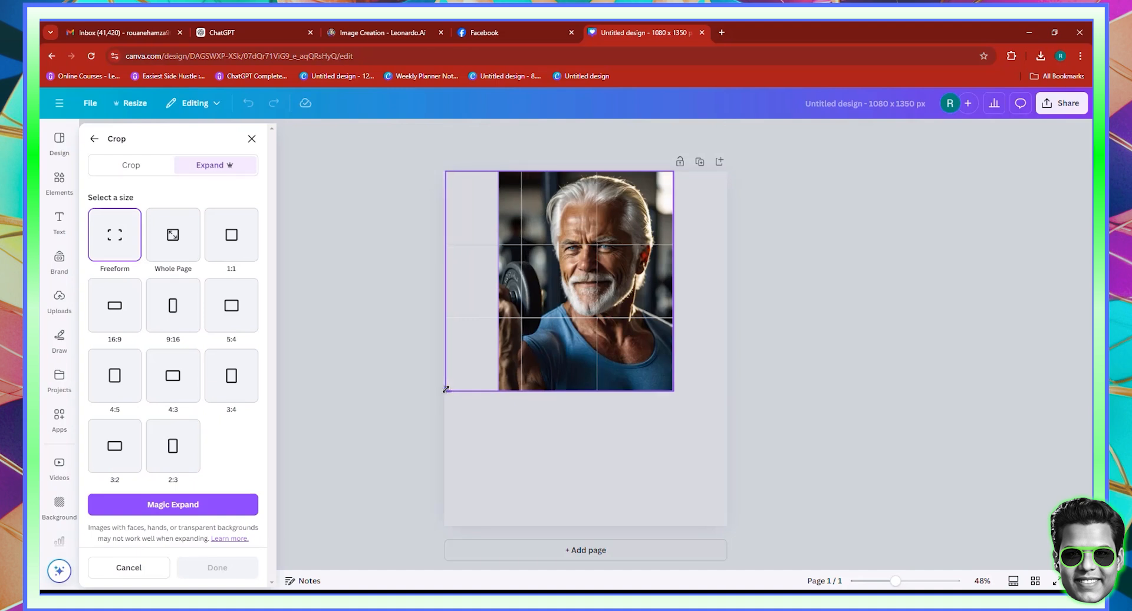
{"action": "left_click_drag", "start_coordinate": [686, 394], "coordinate": [727, 390]}
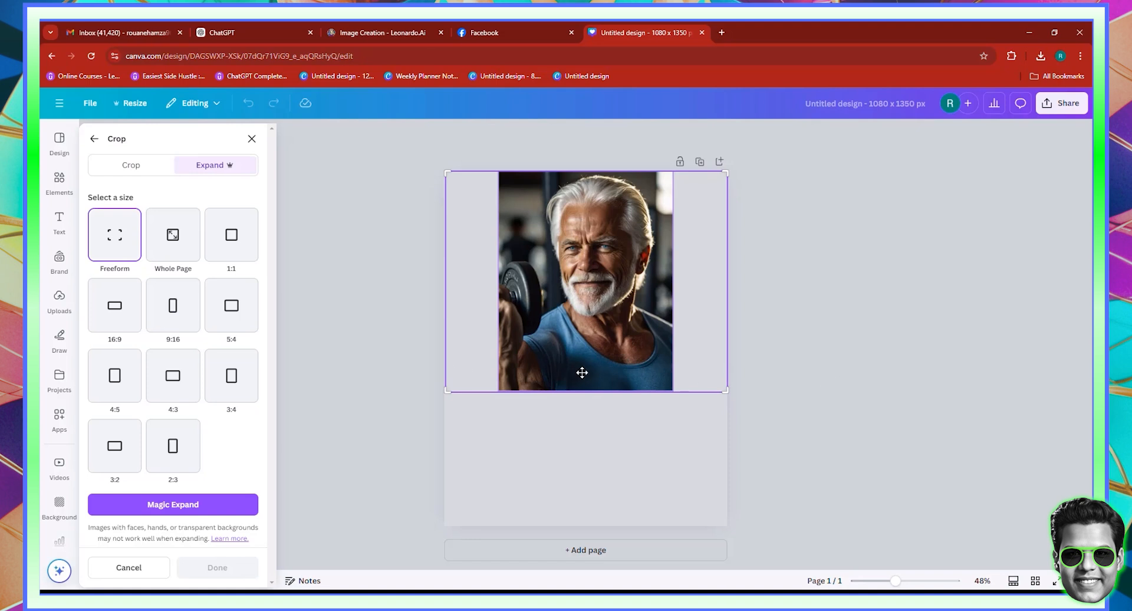
{"action": "left_click", "coordinate": [221, 505]}
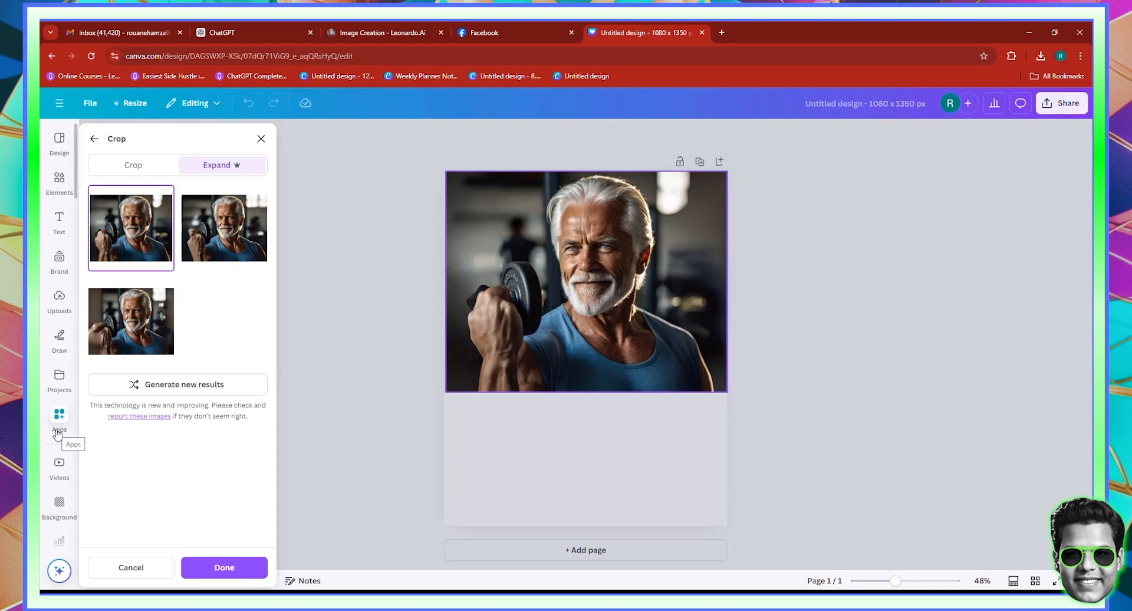
Compare the four sideways expansions and apply the first result to the image.
{"action": "left_click", "coordinate": [214, 233]}
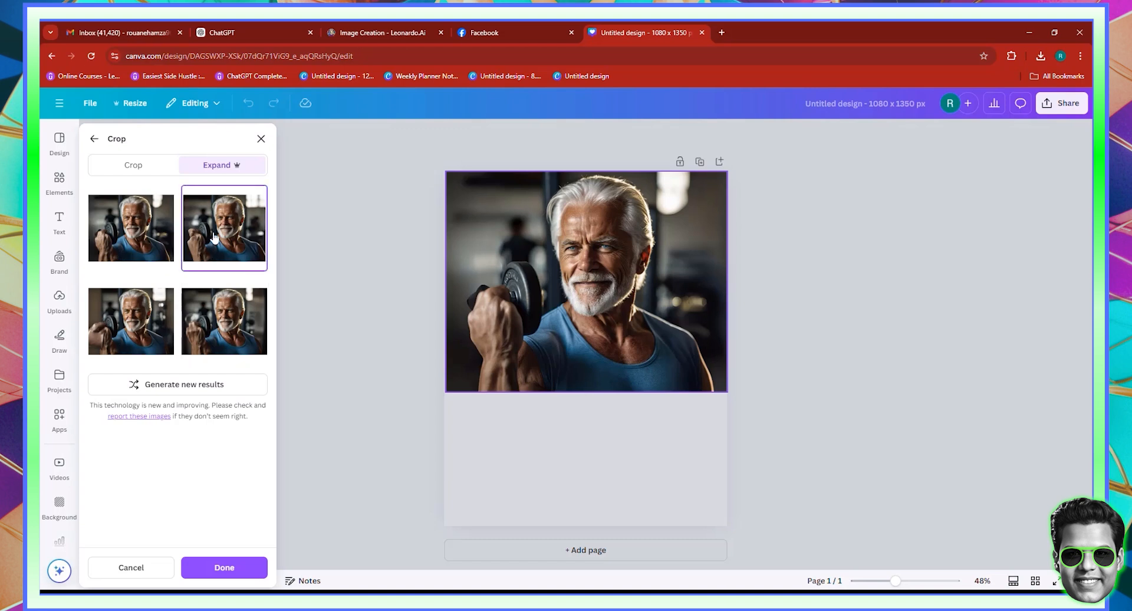
{"action": "left_click", "coordinate": [230, 335]}
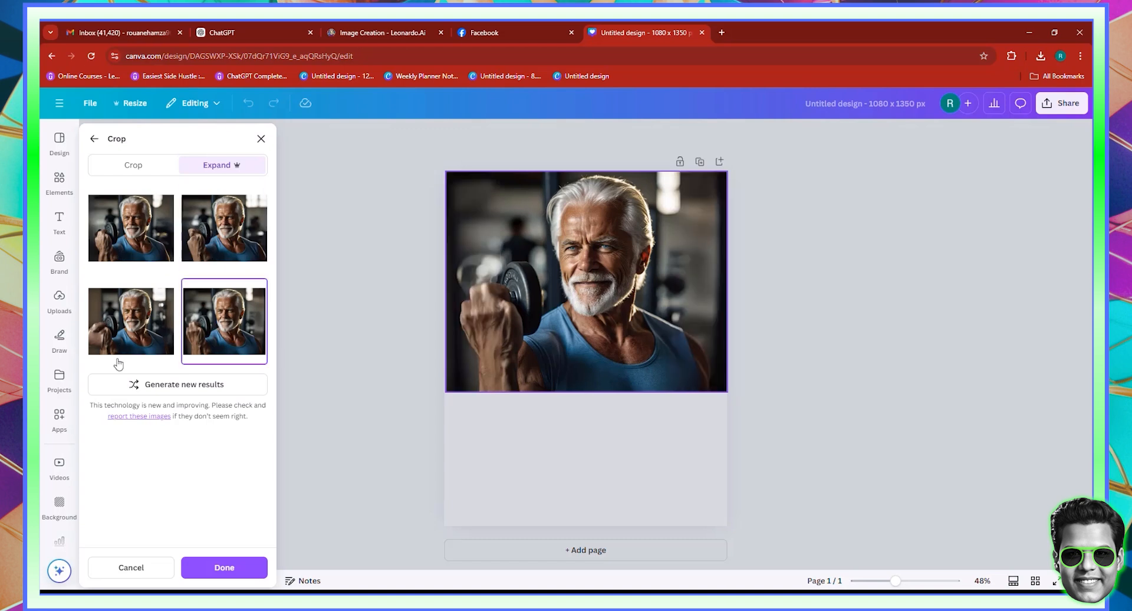
{"action": "left_click", "coordinate": [114, 332]}
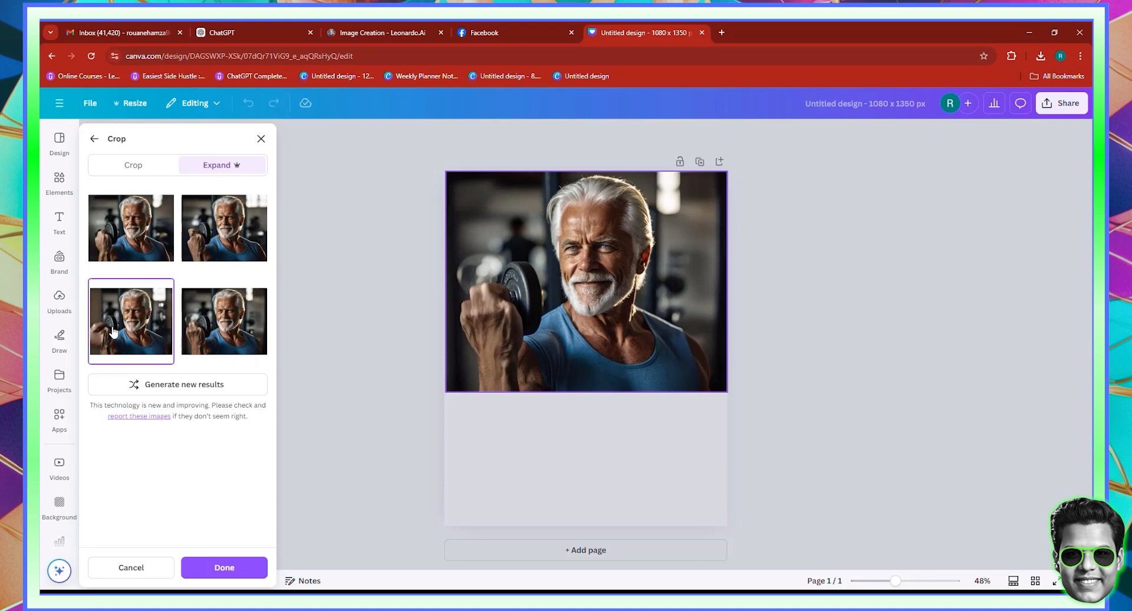
{"action": "left_click", "coordinate": [222, 330]}
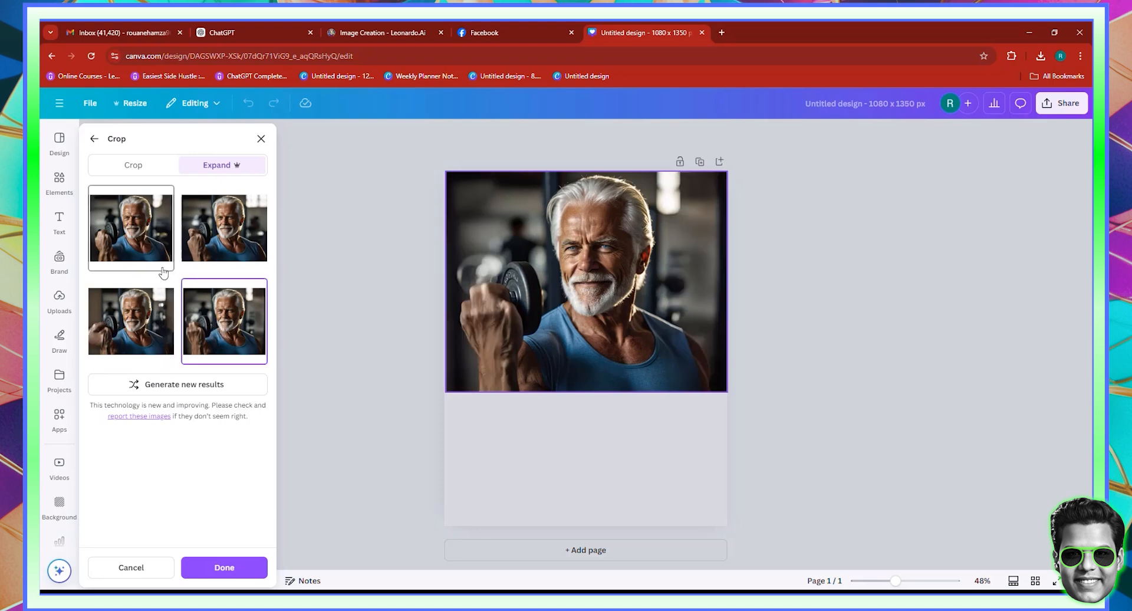
{"action": "left_click", "coordinate": [145, 232]}
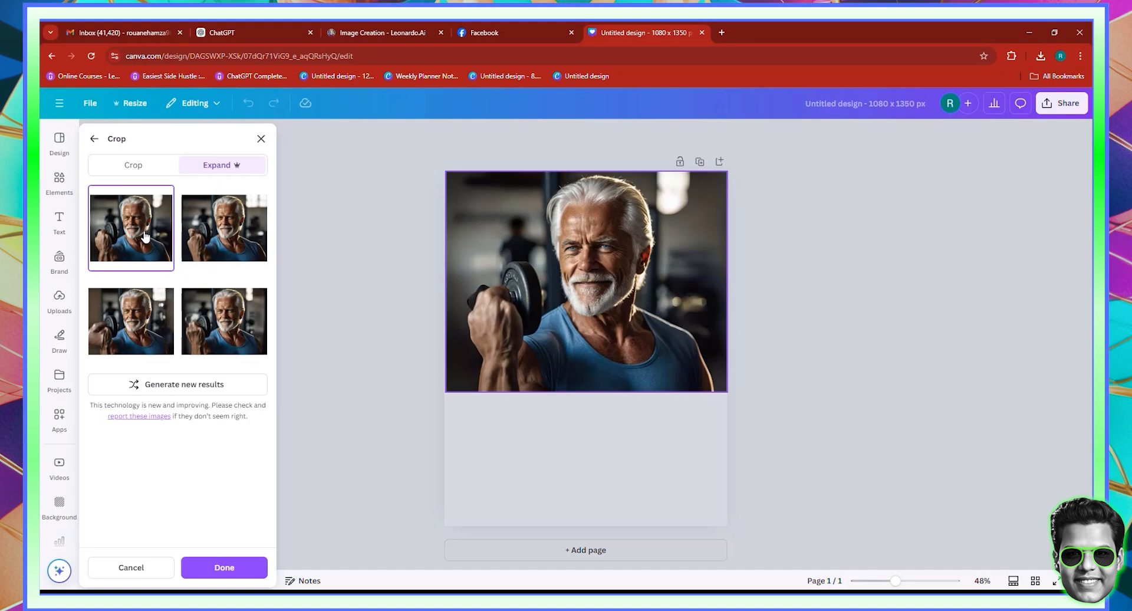
{"action": "left_click", "coordinate": [213, 569]}
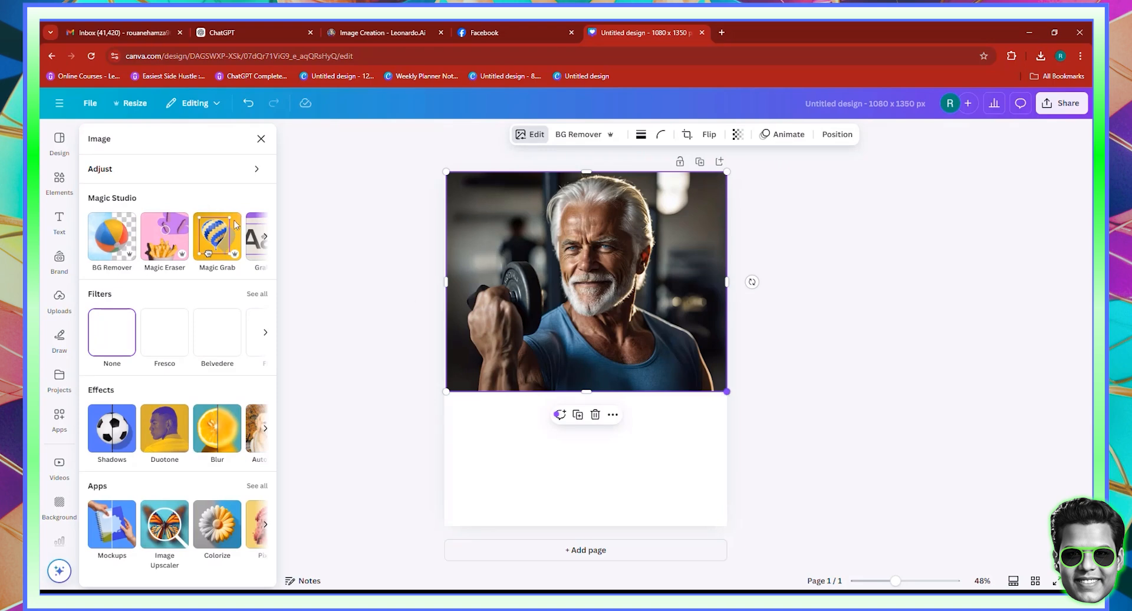
Extend the widened image's frame down to the page's lower edge and generate the missing area with Magic Expand.
{"action": "left_click", "coordinate": [265, 235]}
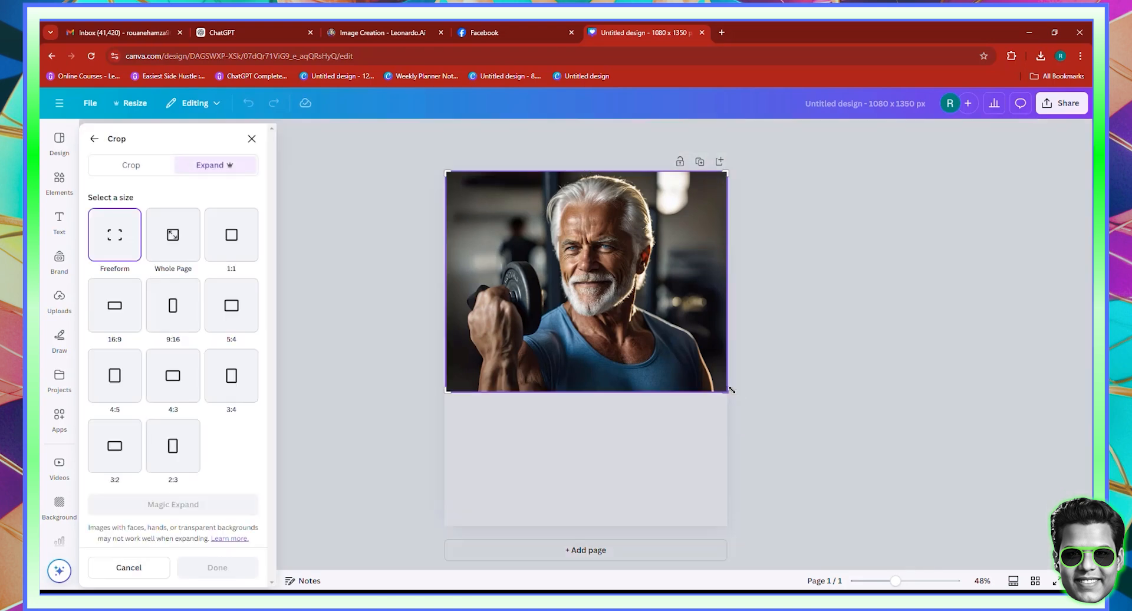
{"action": "left_click_drag", "start_coordinate": [732, 390], "coordinate": [722, 528]}
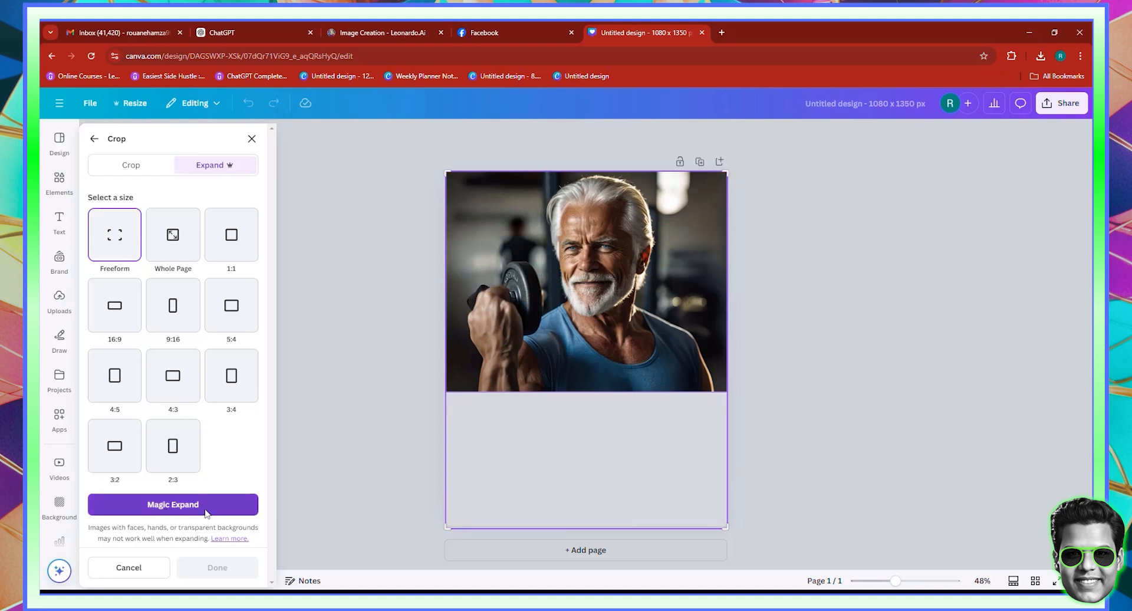
{"action": "left_click", "coordinate": [166, 506]}
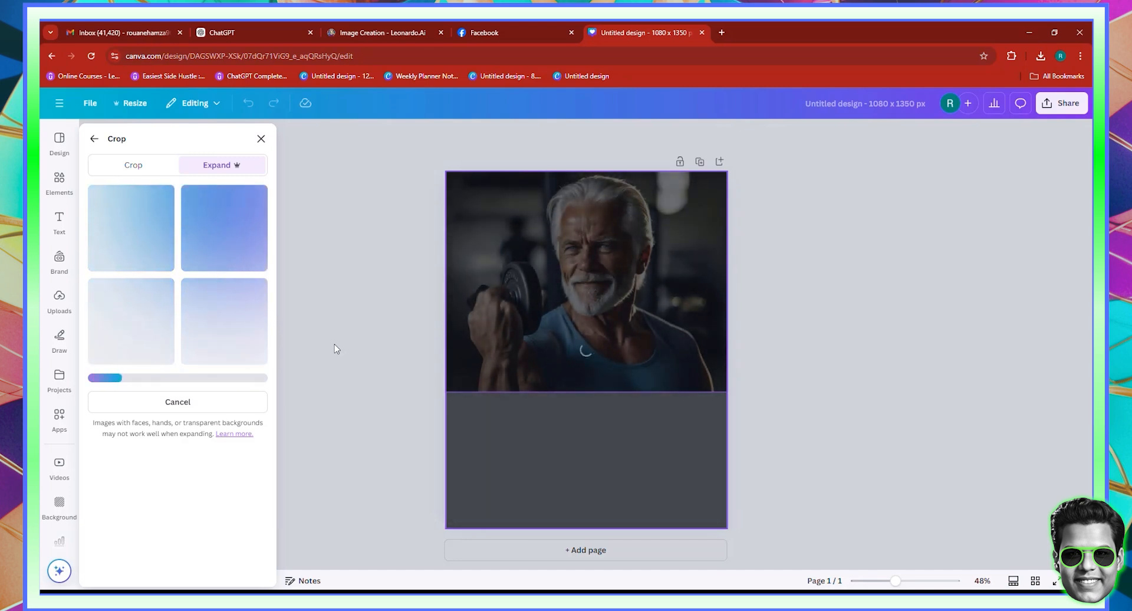
Switch to ChatGPT and send "NOW PLEASE CREATE OTHER DESCRIPTION of our character in different ways, throughout his day.".
{"action": "left_click", "coordinate": [257, 31]}
{"action": "left_click", "coordinate": [493, 546]}
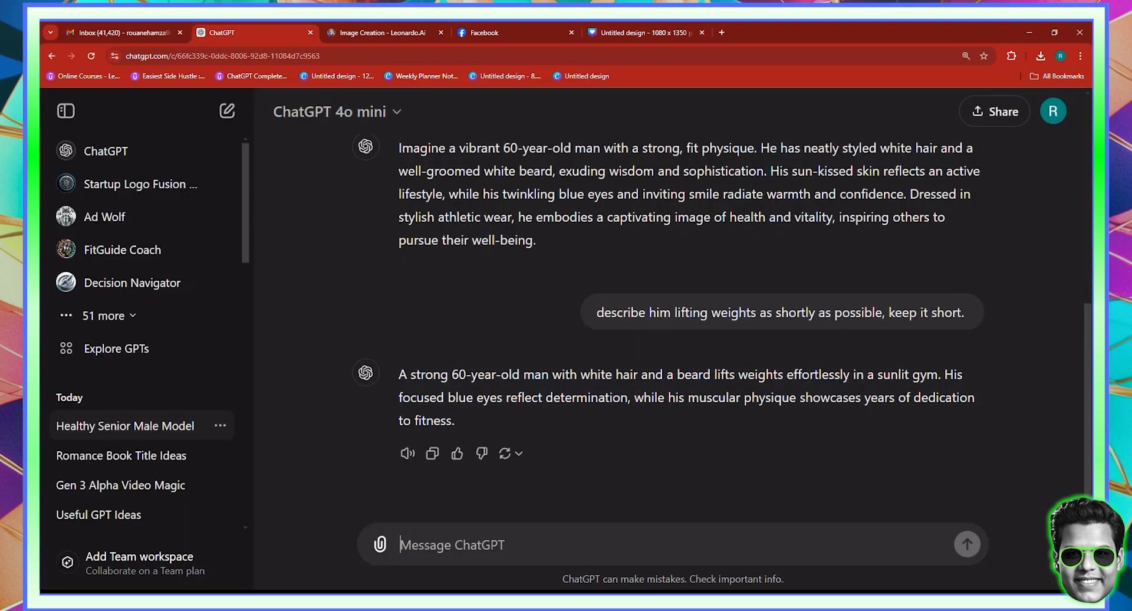
{"action": "type", "text": "NOW P"}
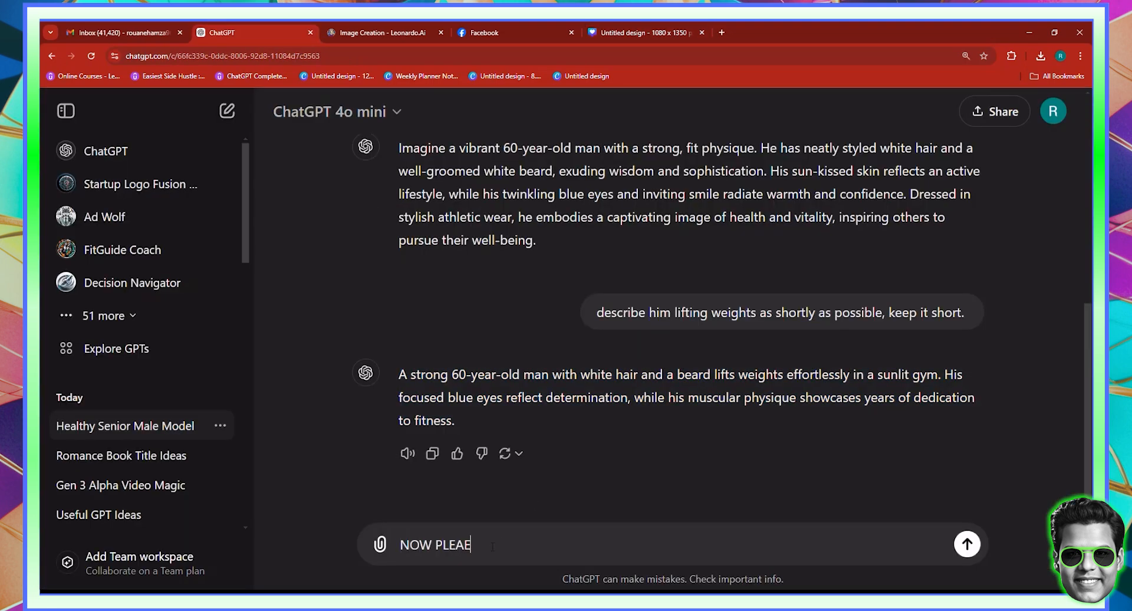
{"action": "type", "text": "LEASE CREATE OTH"}
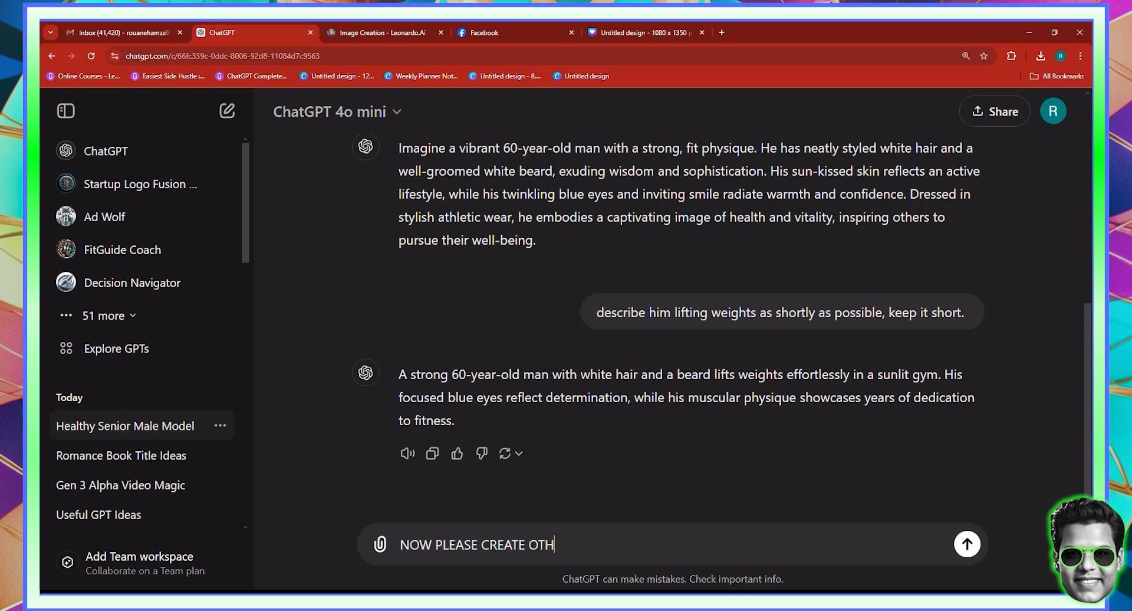
{"action": "type", "text": "ER DESCRIPTI"}
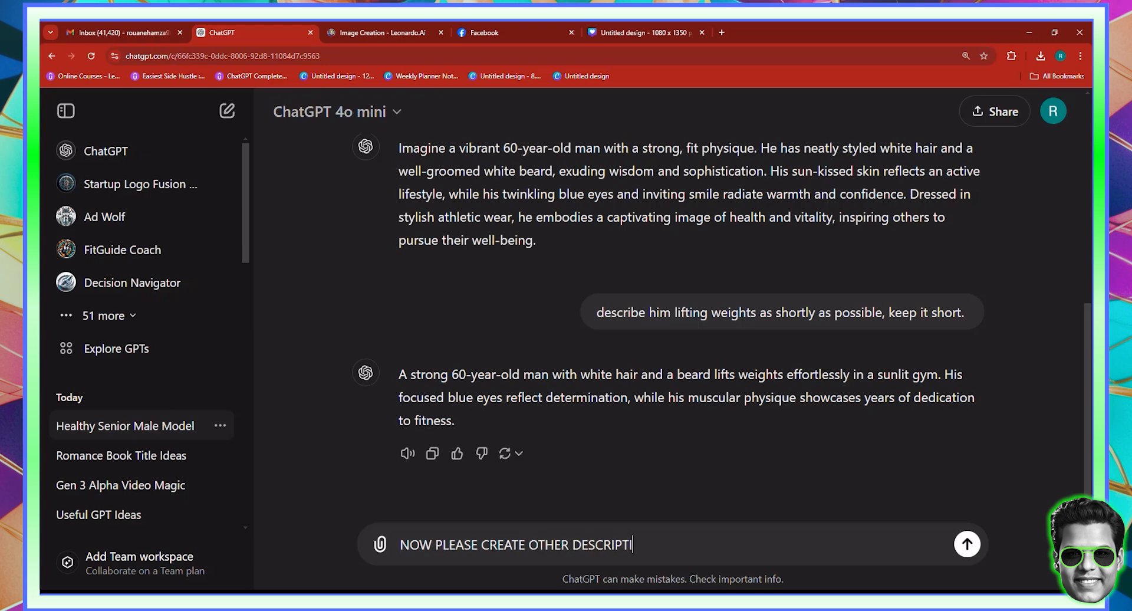
{"action": "type", "text": "ON of our character"}
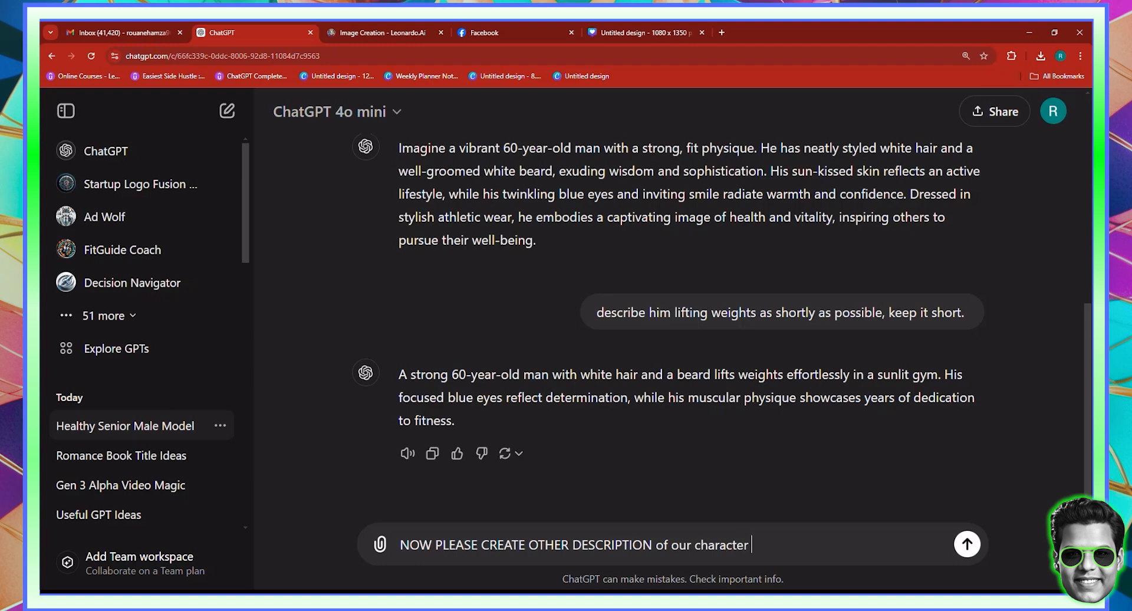
{"action": "type", "text": " in different ways, th"}
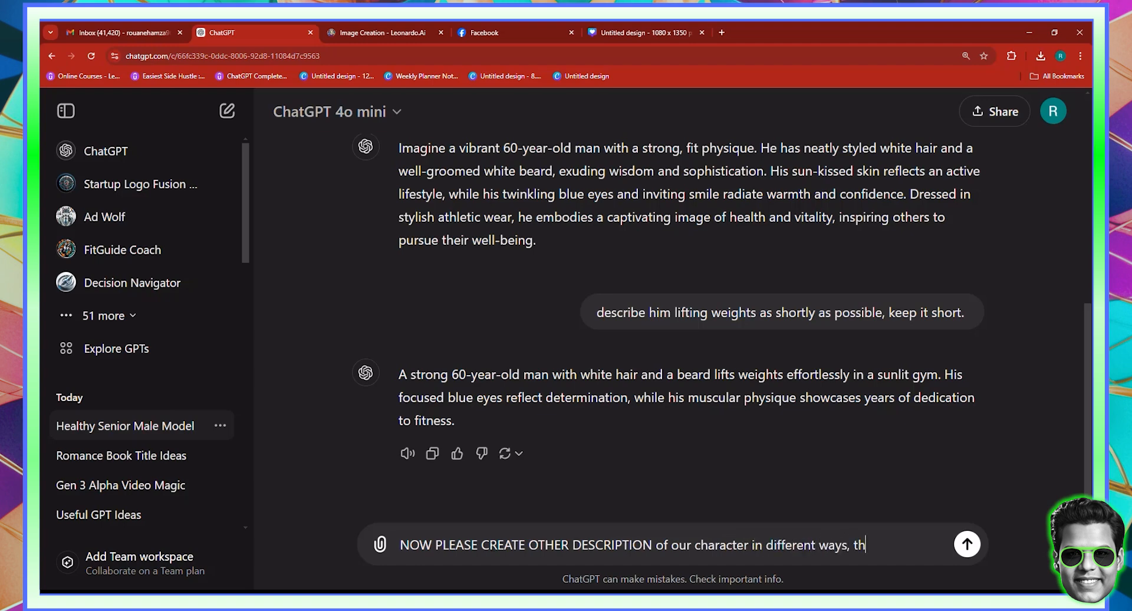
{"action": "type", "text": "roughout his day."}
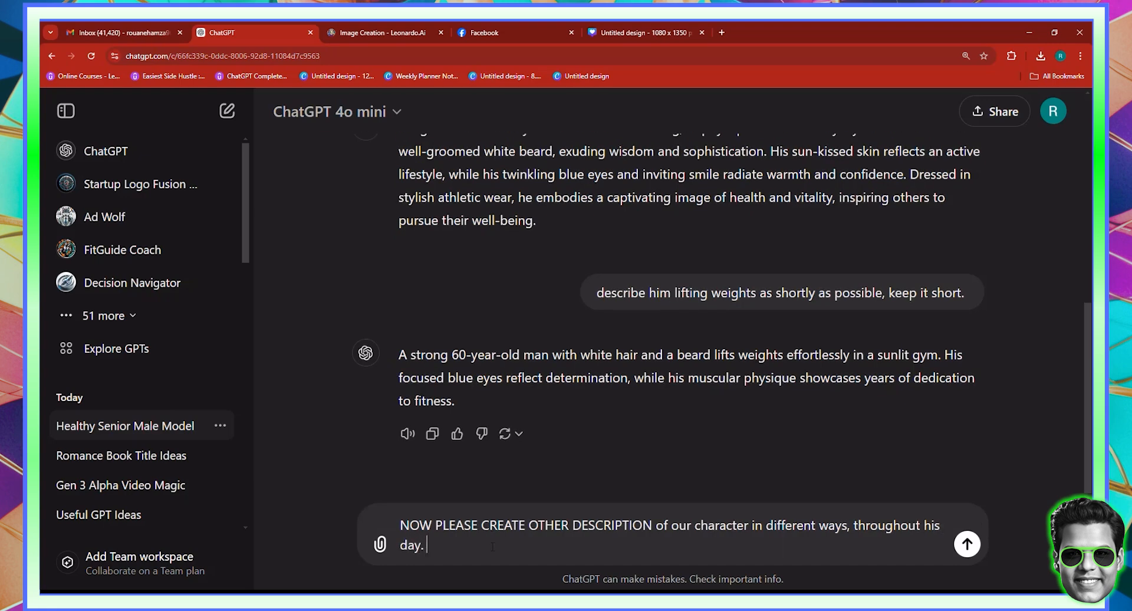
{"action": "key", "text": "Return"}
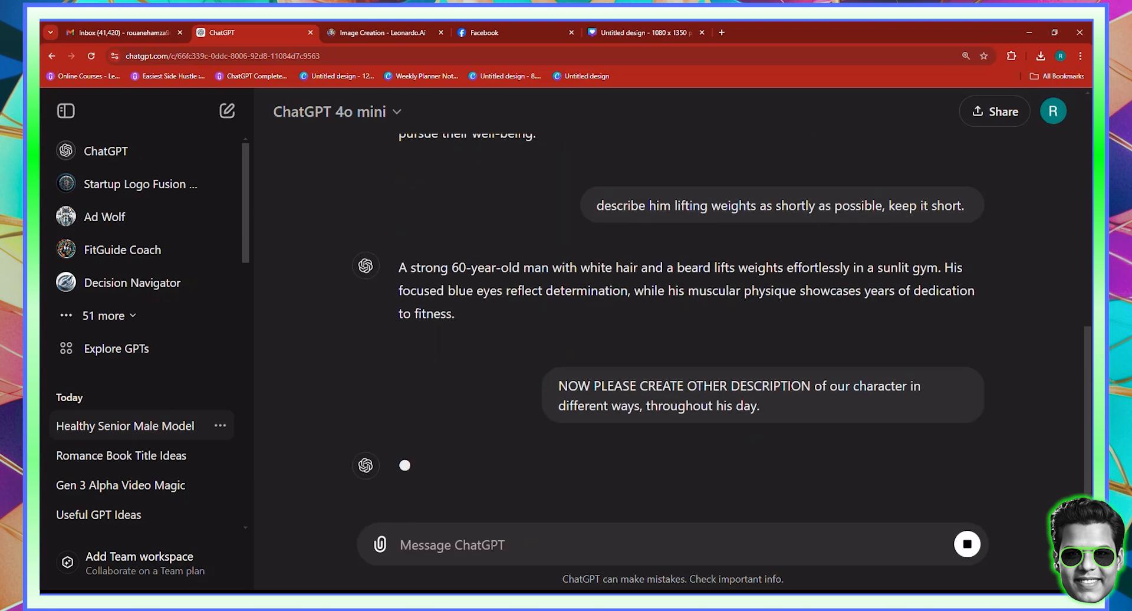
Return to the Canva design, compare the four downward expansions and apply the first one, with lettering on the shirt.
{"action": "left_click", "coordinate": [386, 26]}
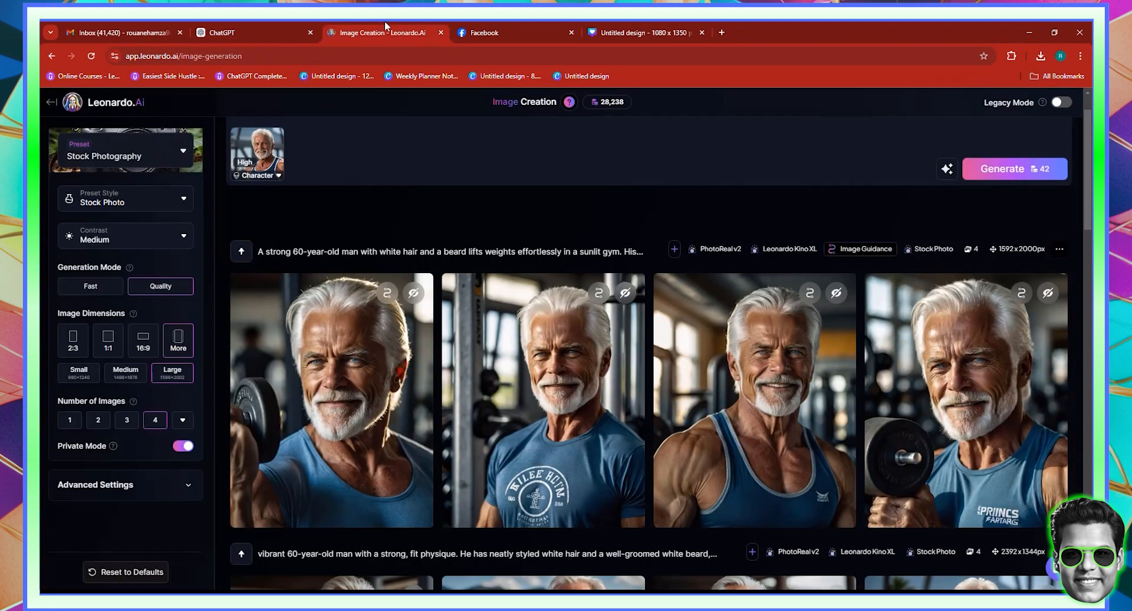
{"action": "left_click", "coordinate": [658, 26]}
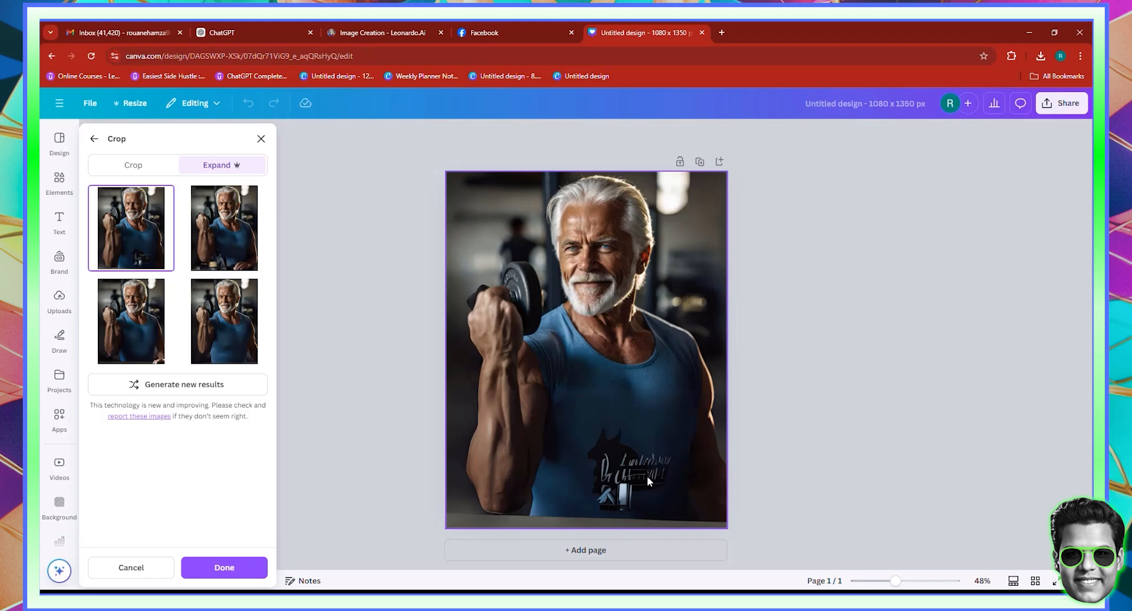
{"action": "left_click", "coordinate": [240, 239]}
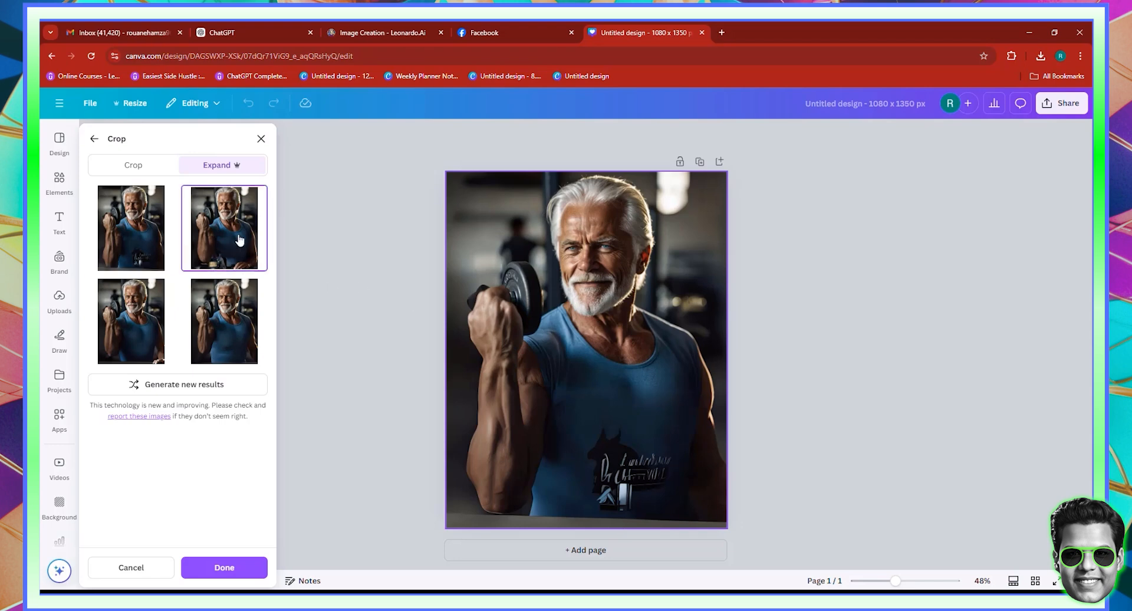
{"action": "left_click", "coordinate": [141, 321]}
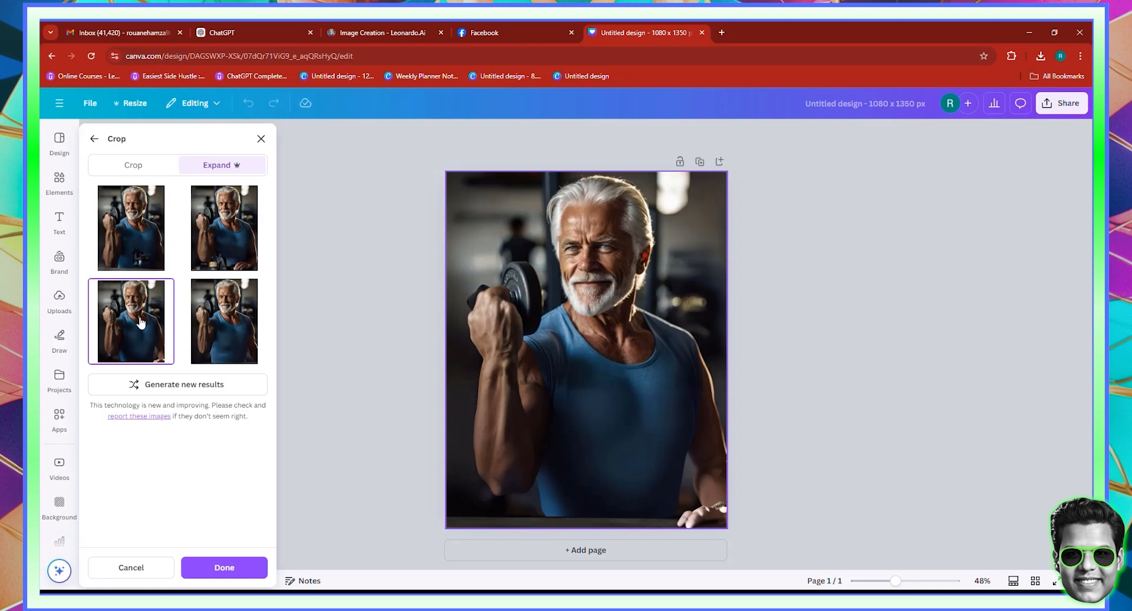
{"action": "left_click", "coordinate": [211, 337]}
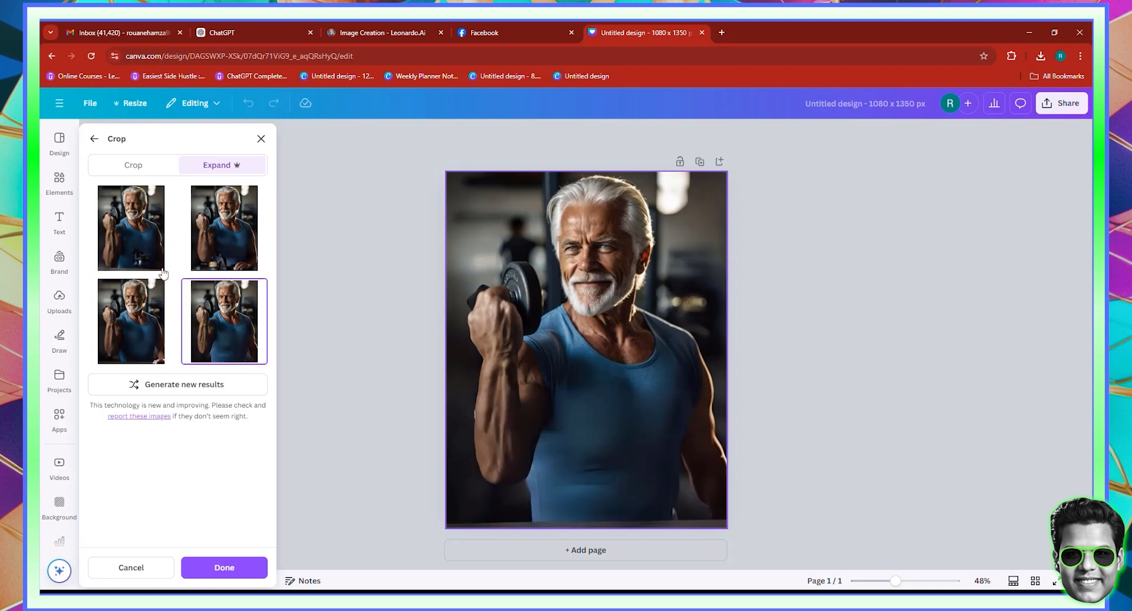
{"action": "left_click", "coordinate": [141, 230]}
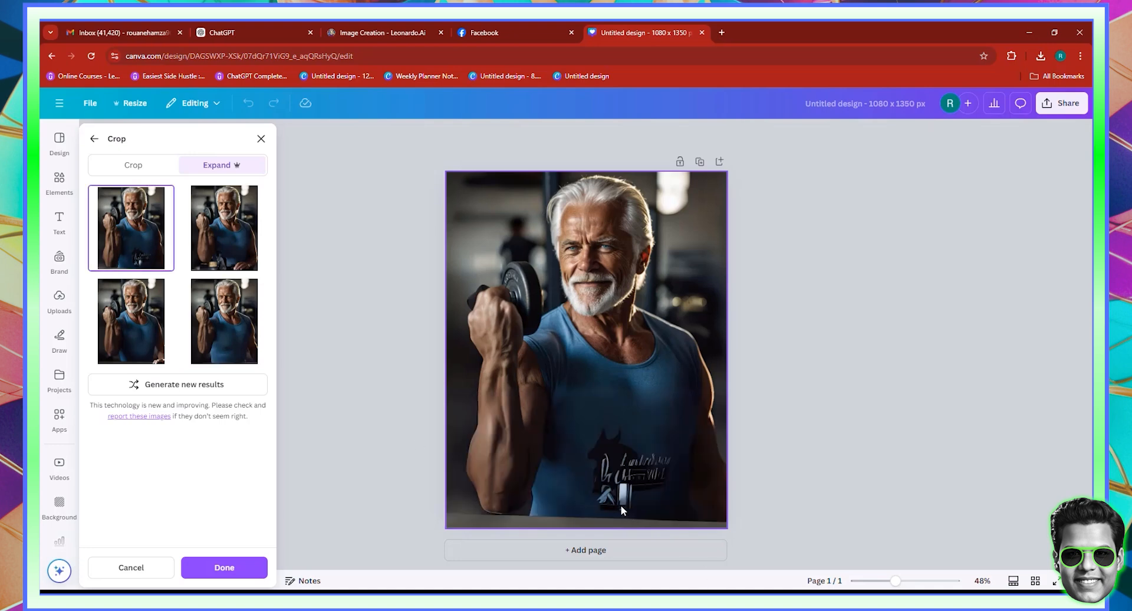
{"action": "left_click", "coordinate": [651, 497]}
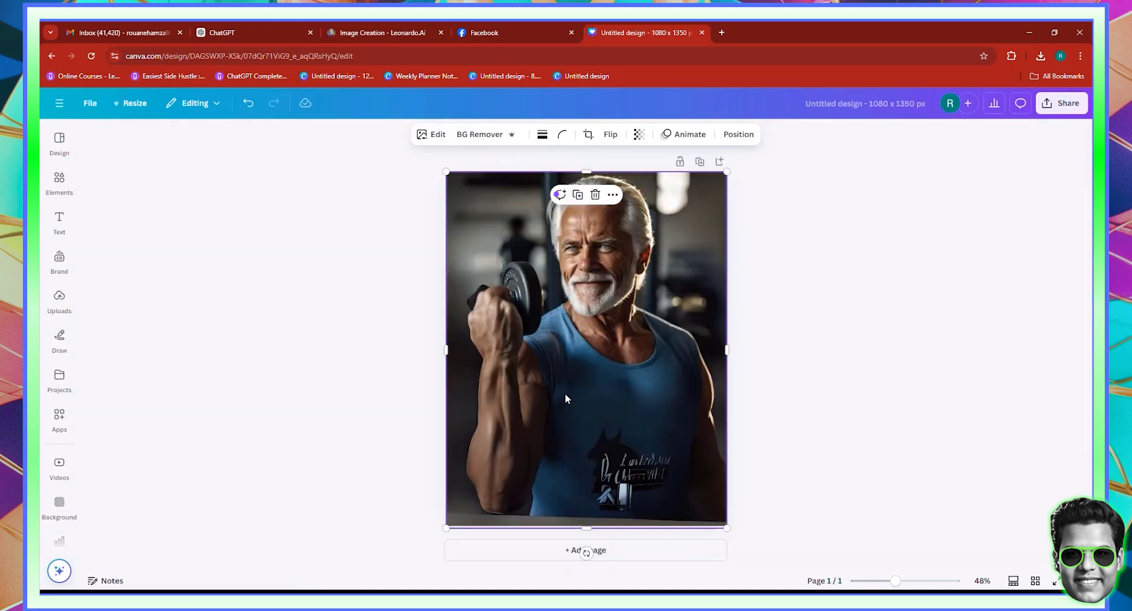
Auto-adjust the colours of the whole expanded image and bring up its texture adjustments.
{"action": "left_click", "coordinate": [431, 135]}
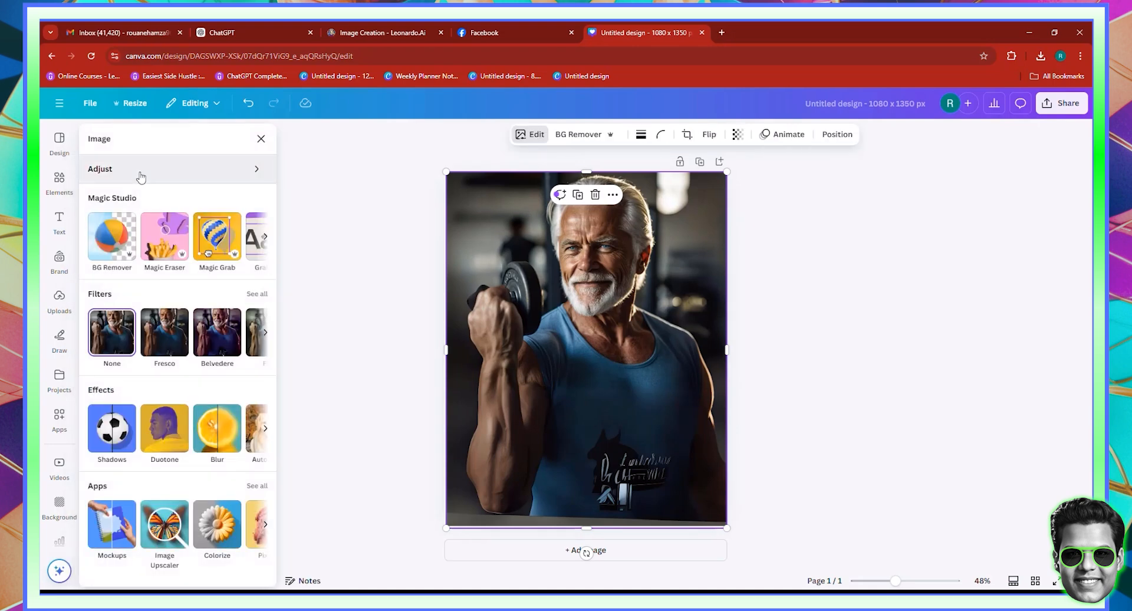
{"action": "left_click", "coordinate": [193, 166]}
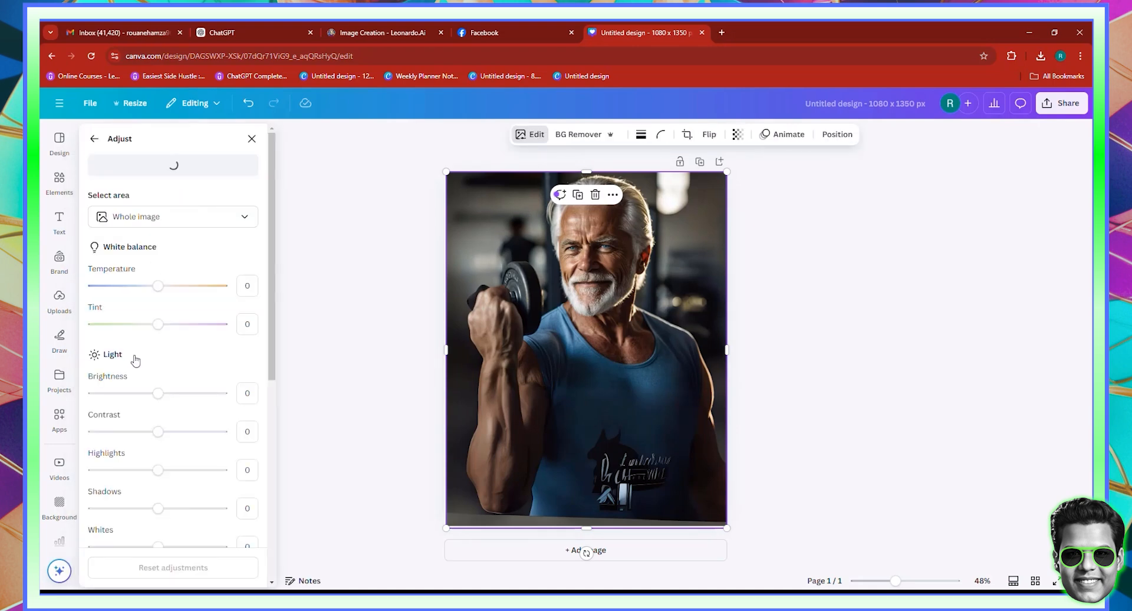
{"action": "scroll", "coordinate": [152, 368], "scroll_direction": "down", "scroll_amount": 6}
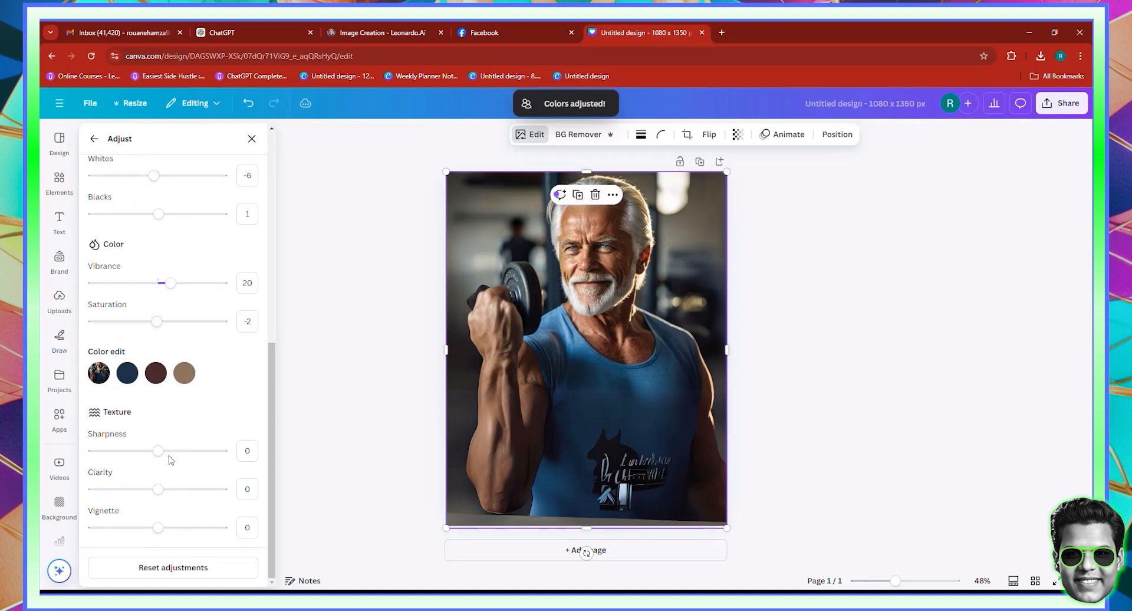
Soften the gym photo's texture by trying different slider amounts, ending with Sharpness at -13 and Clarity at -15.
{"action": "left_click_drag", "start_coordinate": [158, 451], "coordinate": [145, 452]}
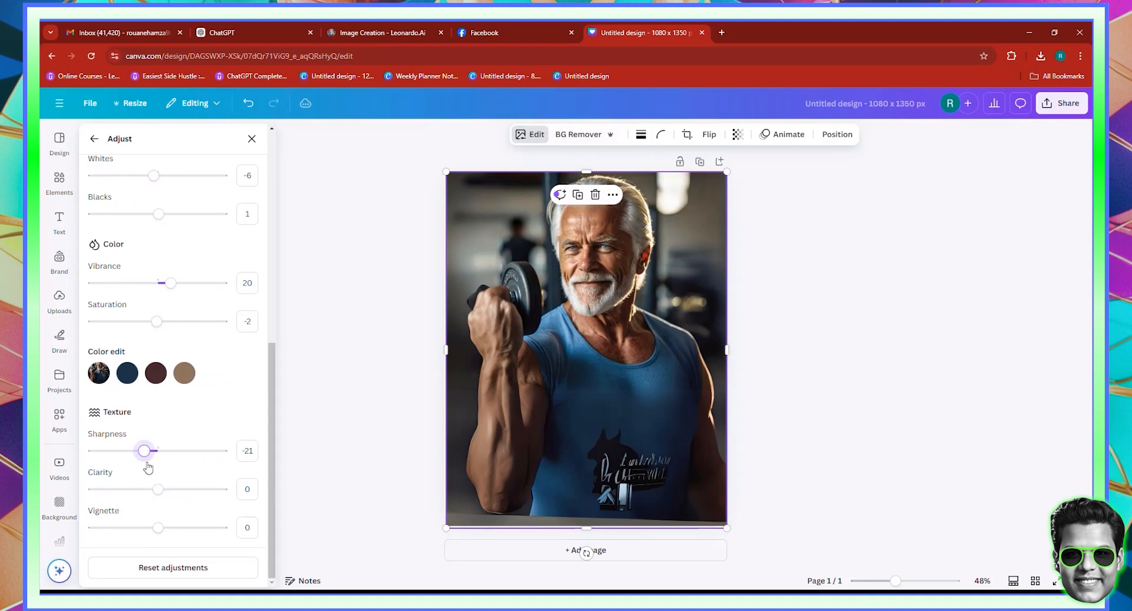
{"action": "left_click_drag", "start_coordinate": [158, 489], "coordinate": [151, 496]}
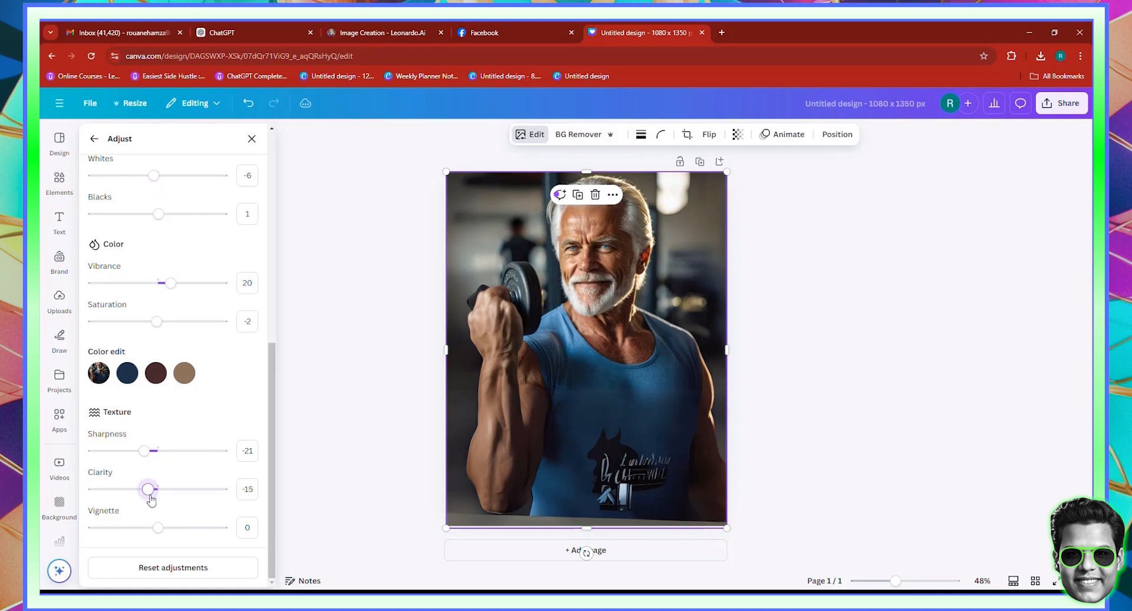
{"action": "left_click", "coordinate": [922, 582]}
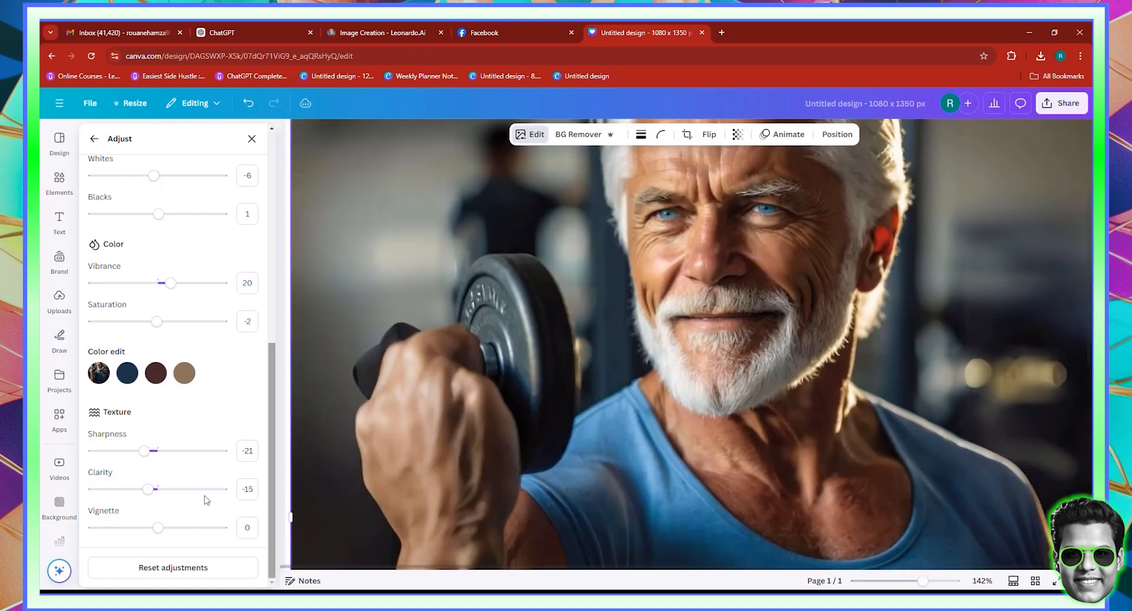
{"action": "left_click", "coordinate": [180, 452]}
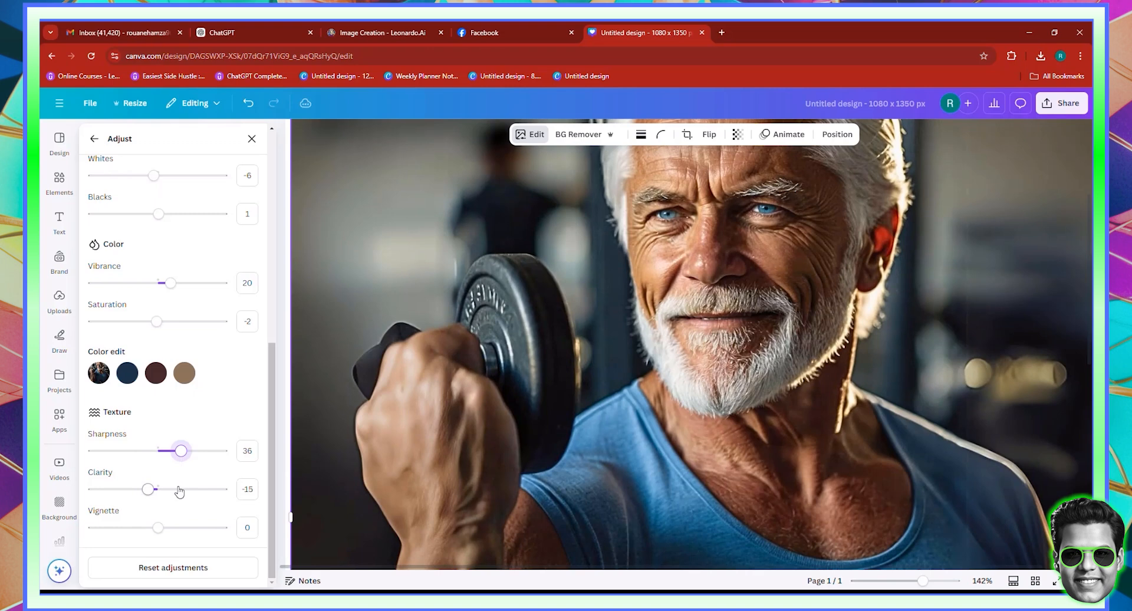
{"action": "left_click", "coordinate": [181, 489]}
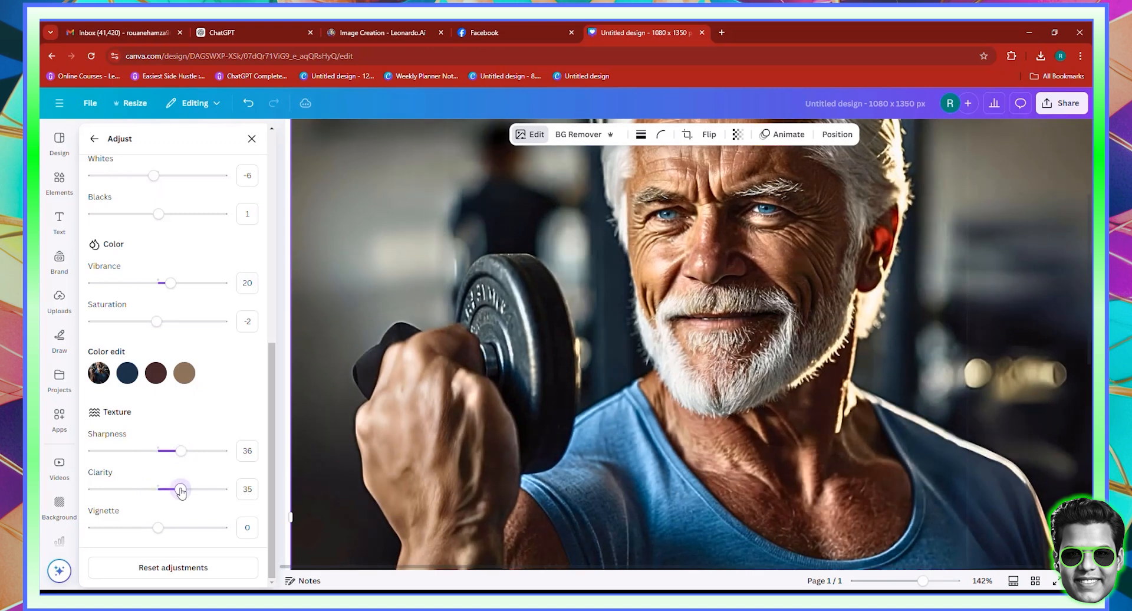
{"action": "left_click", "coordinate": [142, 490]}
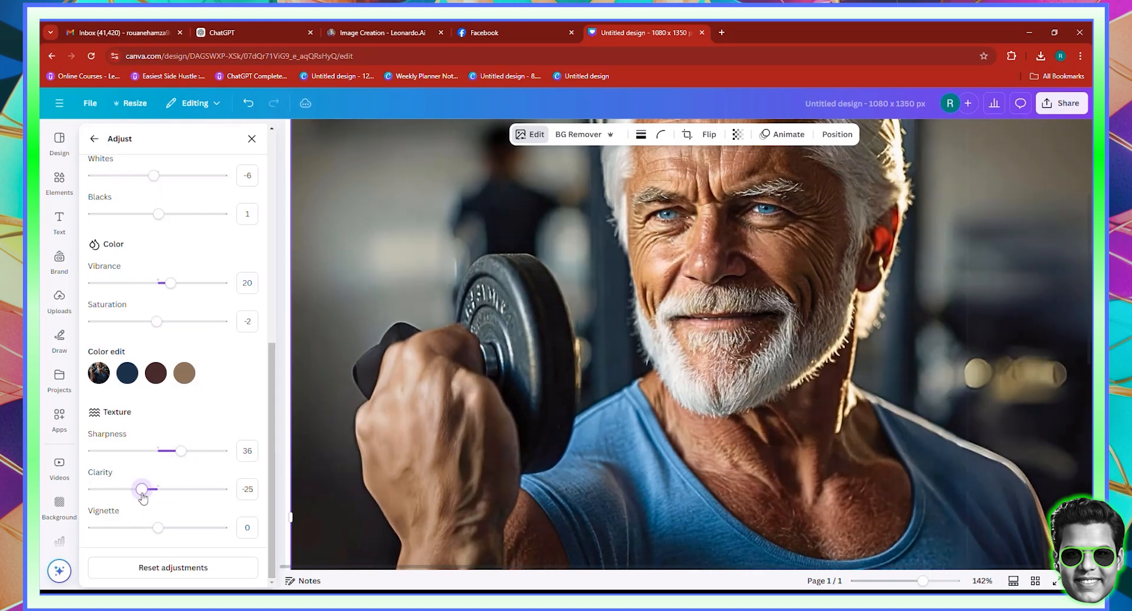
{"action": "left_click", "coordinate": [148, 490]}
{"action": "left_click", "coordinate": [150, 451]}
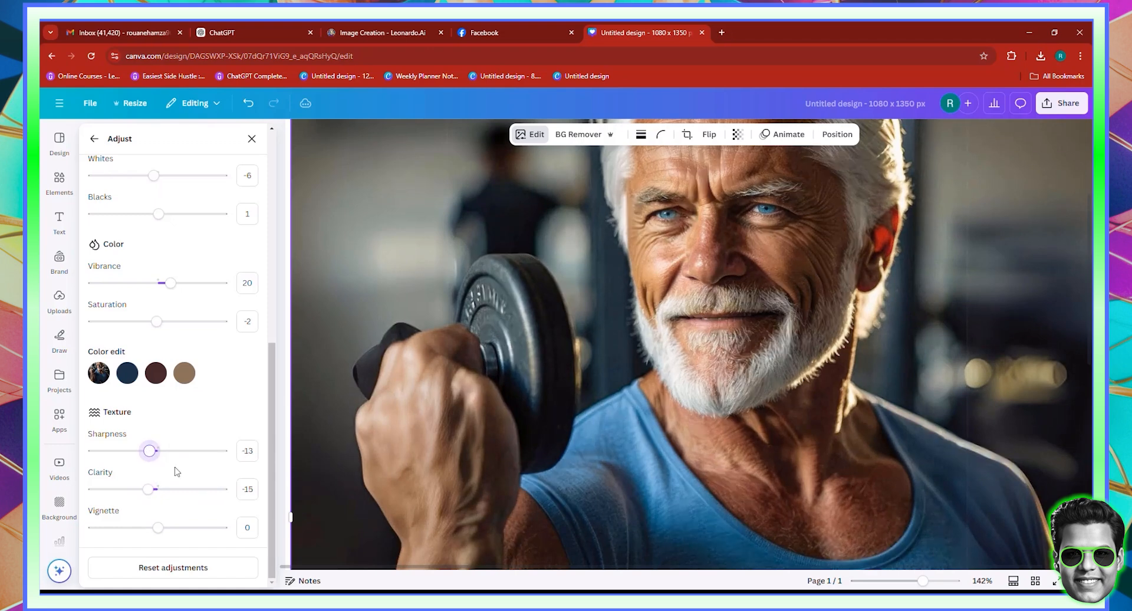
Enrich the photo's colours with Saturation 25 and Vibrance 29, and set Blacks to 11 and Whites to 14.
{"action": "scroll", "coordinate": [189, 479], "scroll_direction": "up", "scroll_amount": 3}
{"action": "left_click_drag", "start_coordinate": [171, 494], "coordinate": [174, 496]}
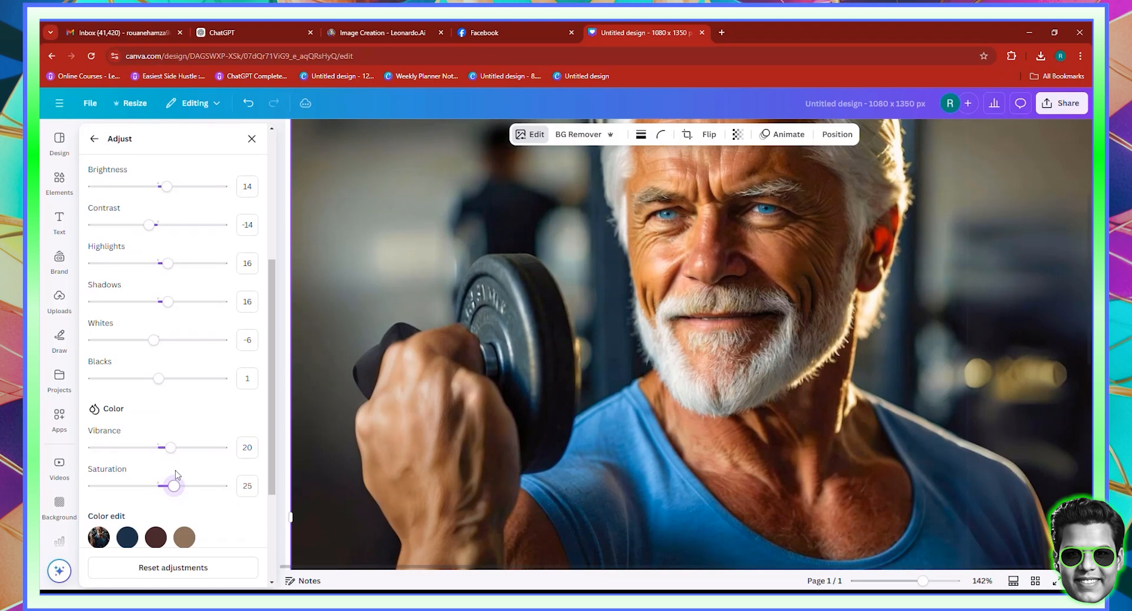
{"action": "left_click_drag", "start_coordinate": [176, 449], "coordinate": [179, 449]}
{"action": "left_click_drag", "start_coordinate": [158, 378], "coordinate": [164, 378]}
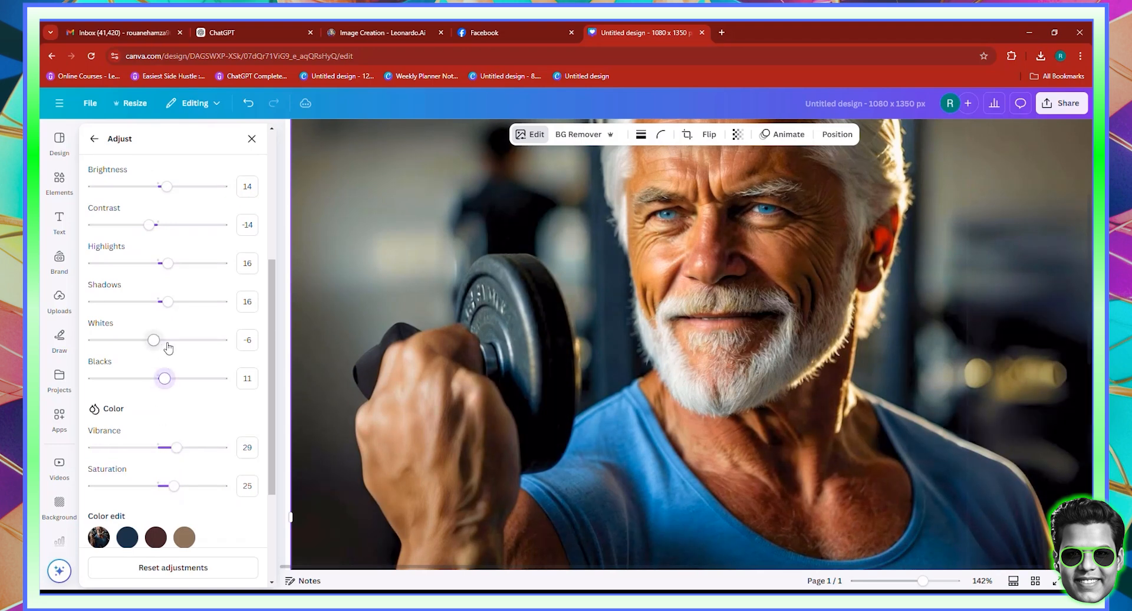
{"action": "left_click_drag", "start_coordinate": [154, 340], "coordinate": [167, 339]}
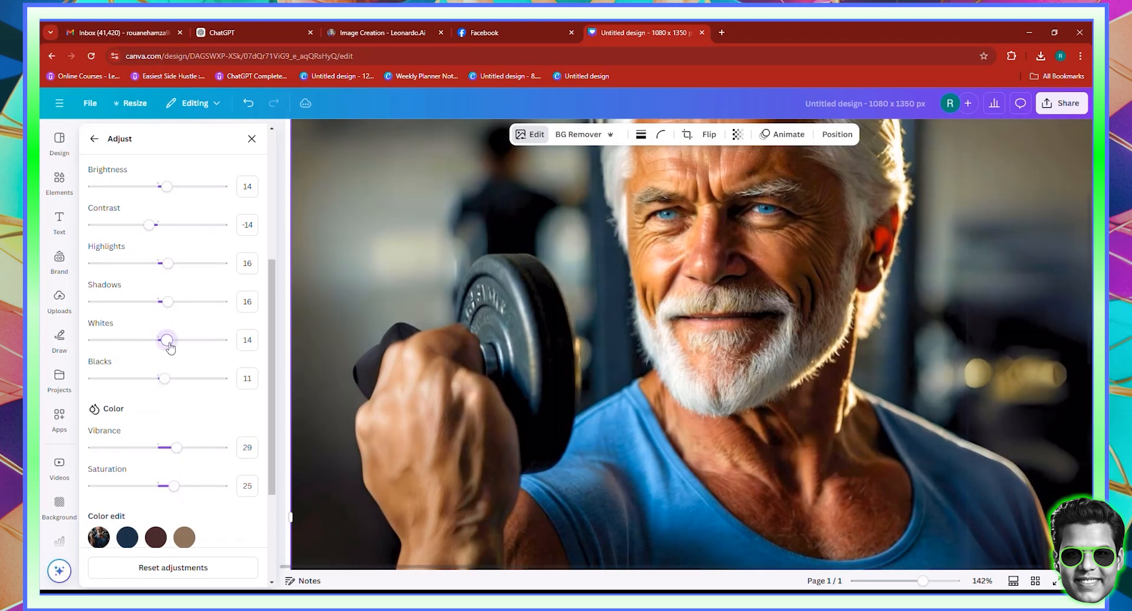
Set the photo's Highlights to 33, Contrast to -15 and Brightness to 21, close the adjustments and check the whole image.
{"action": "left_click", "coordinate": [178, 263]}
{"action": "left_click_drag", "start_coordinate": [152, 230], "coordinate": [142, 229]}
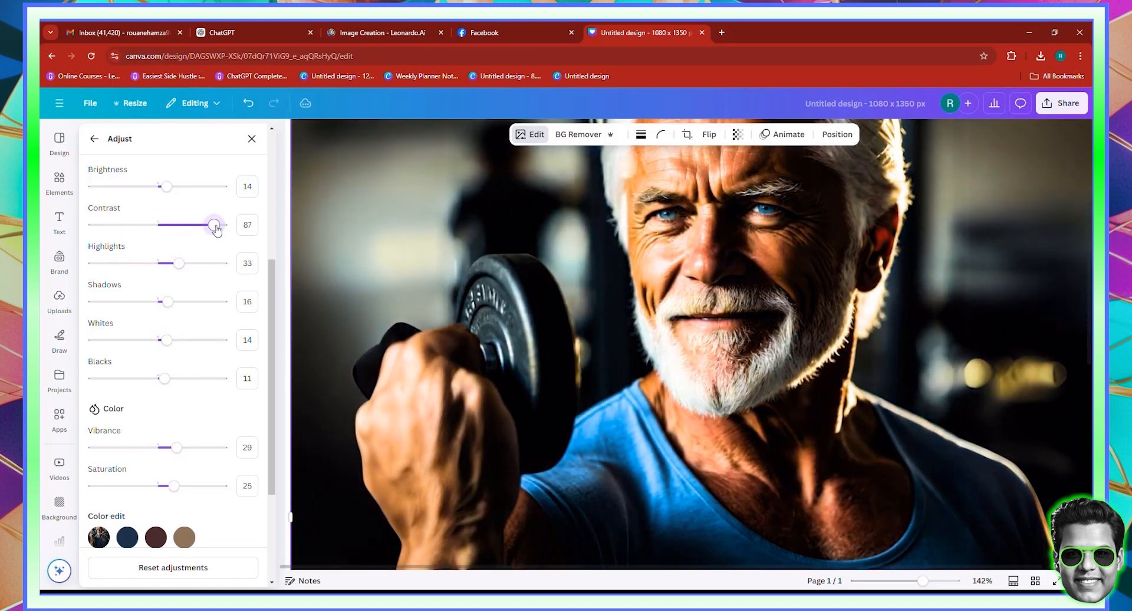
{"action": "left_click_drag", "start_coordinate": [216, 226], "coordinate": [148, 230]}
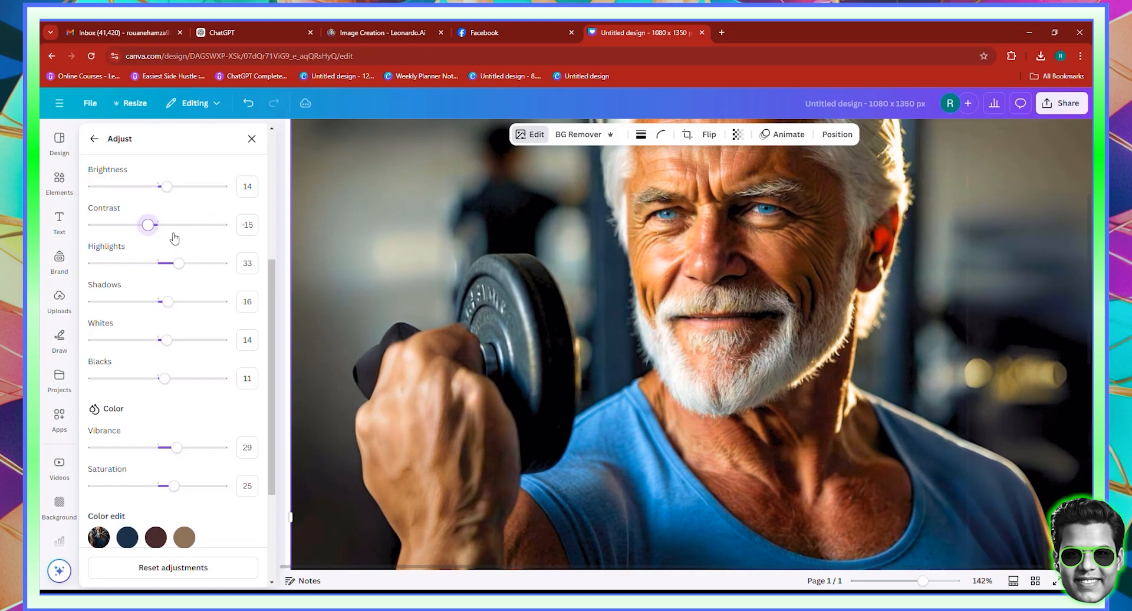
{"action": "left_click_drag", "start_coordinate": [168, 187], "coordinate": [173, 190]}
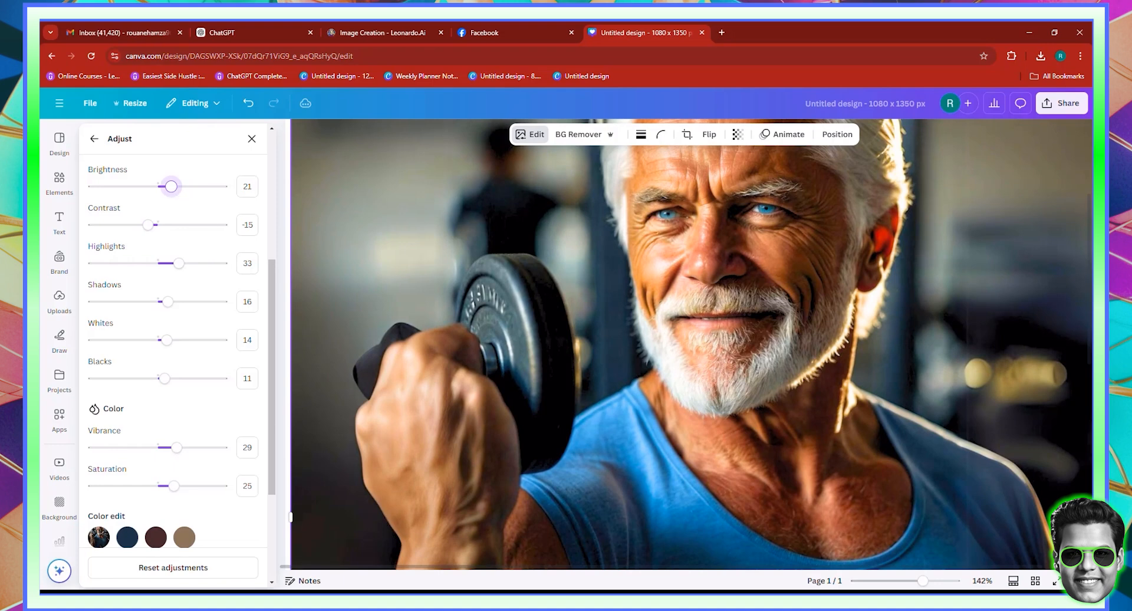
{"action": "left_click_drag", "start_coordinate": [923, 581], "coordinate": [890, 581]}
{"action": "left_click", "coordinate": [884, 430]}
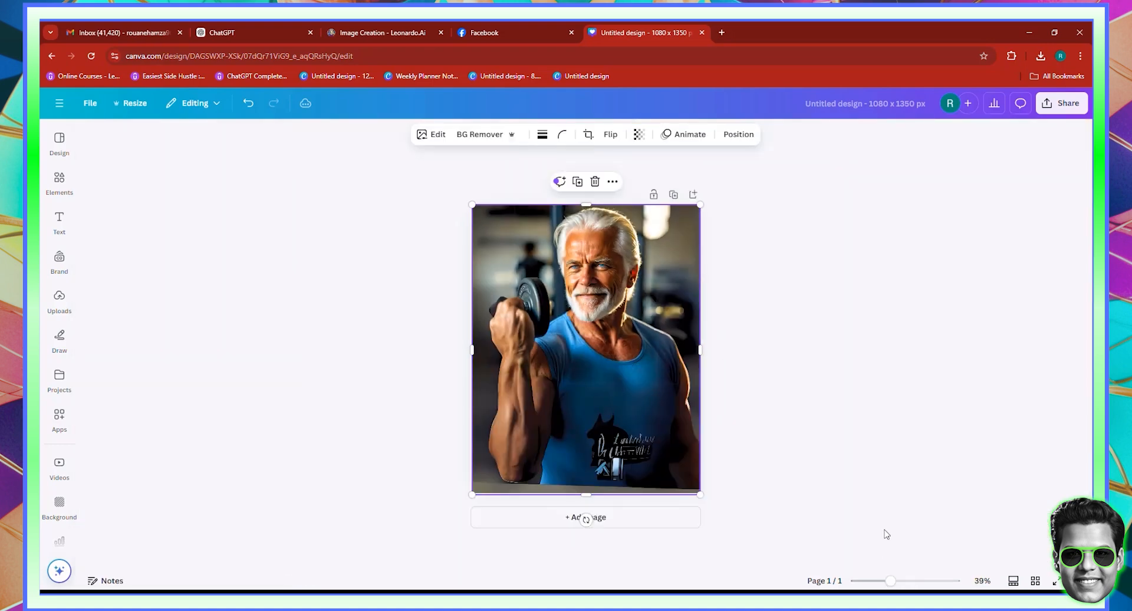
{"action": "left_click", "coordinate": [906, 583]}
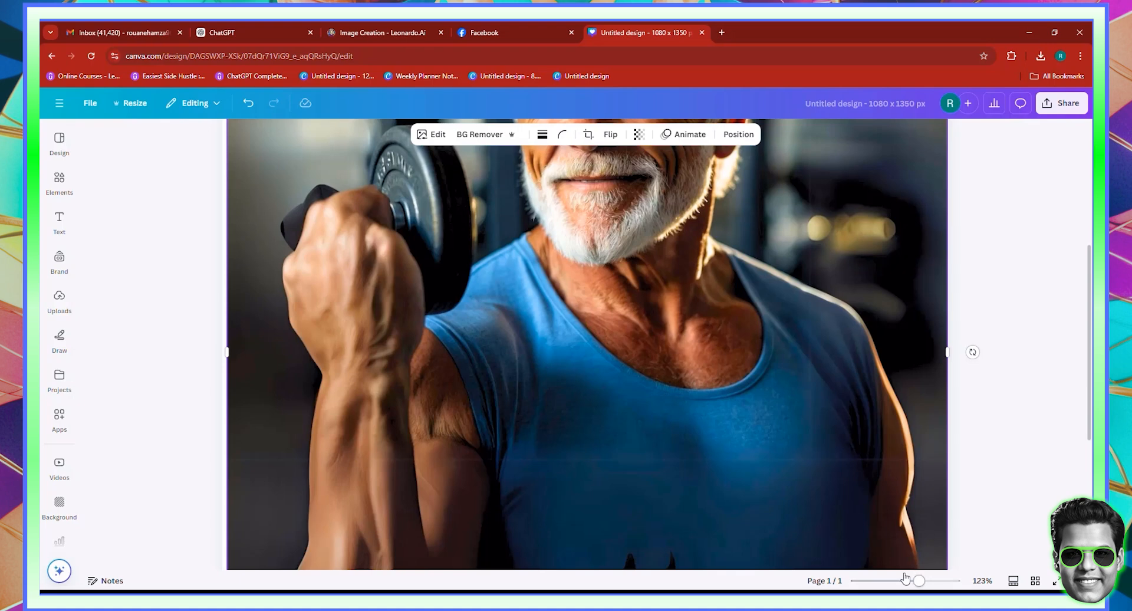
{"action": "left_click", "coordinate": [901, 581]}
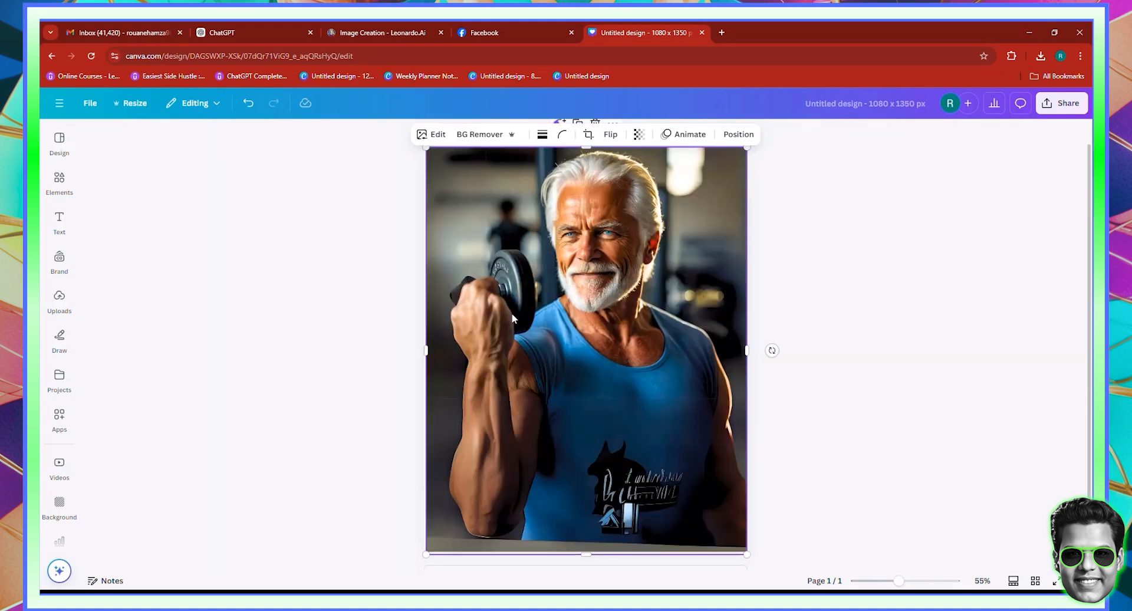
Separate the dumbbell's weight plate from the gym photo with Magic Grab.
{"action": "left_click", "coordinate": [432, 136]}
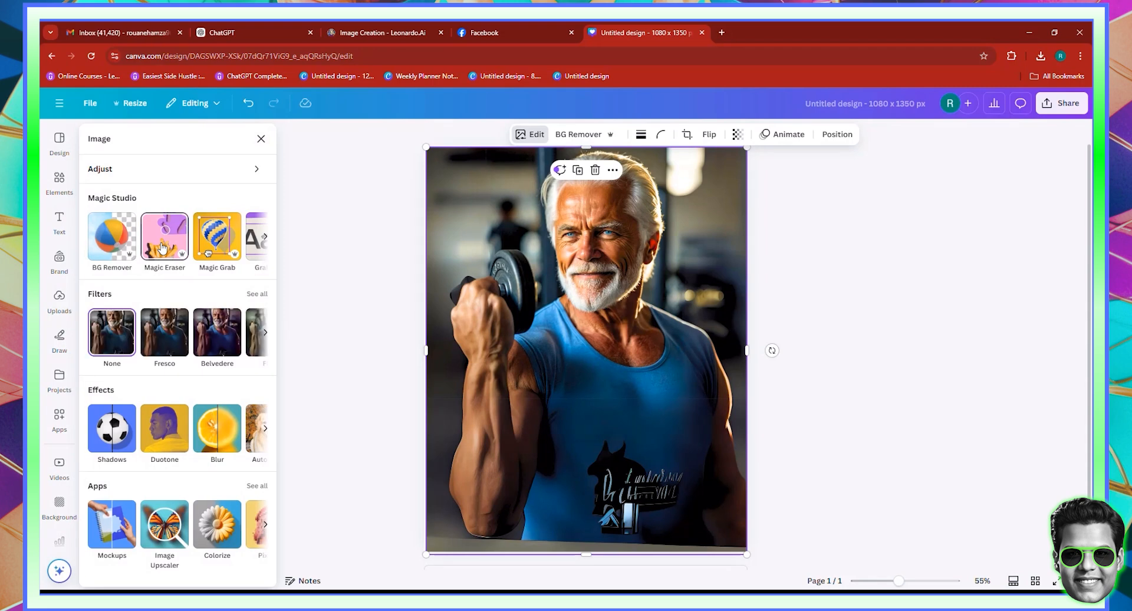
{"action": "left_click", "coordinate": [223, 244]}
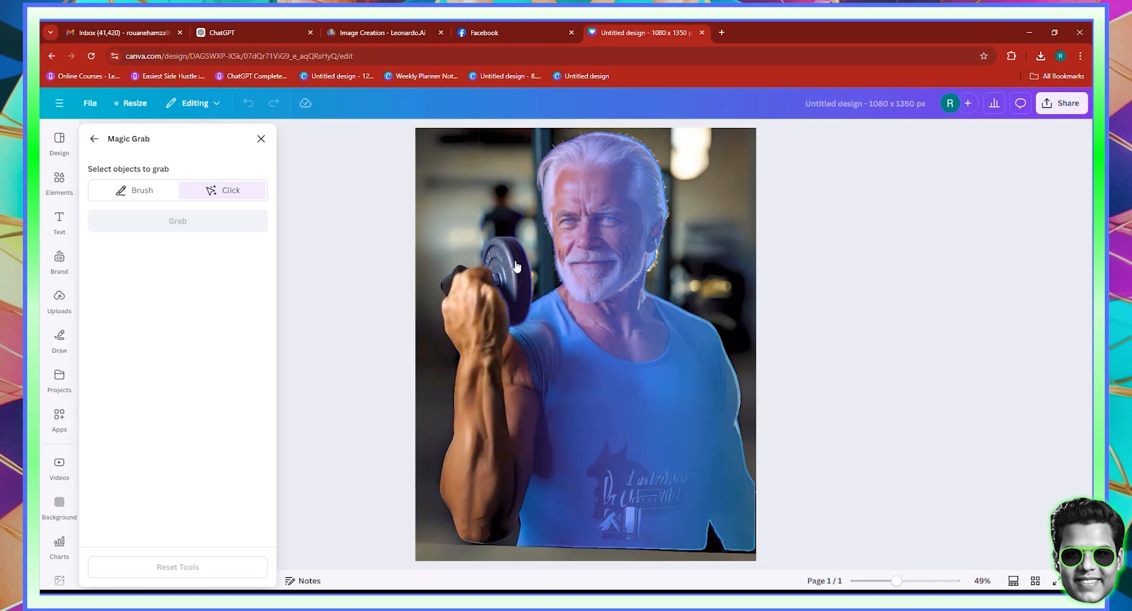
{"action": "left_click", "coordinate": [516, 268]}
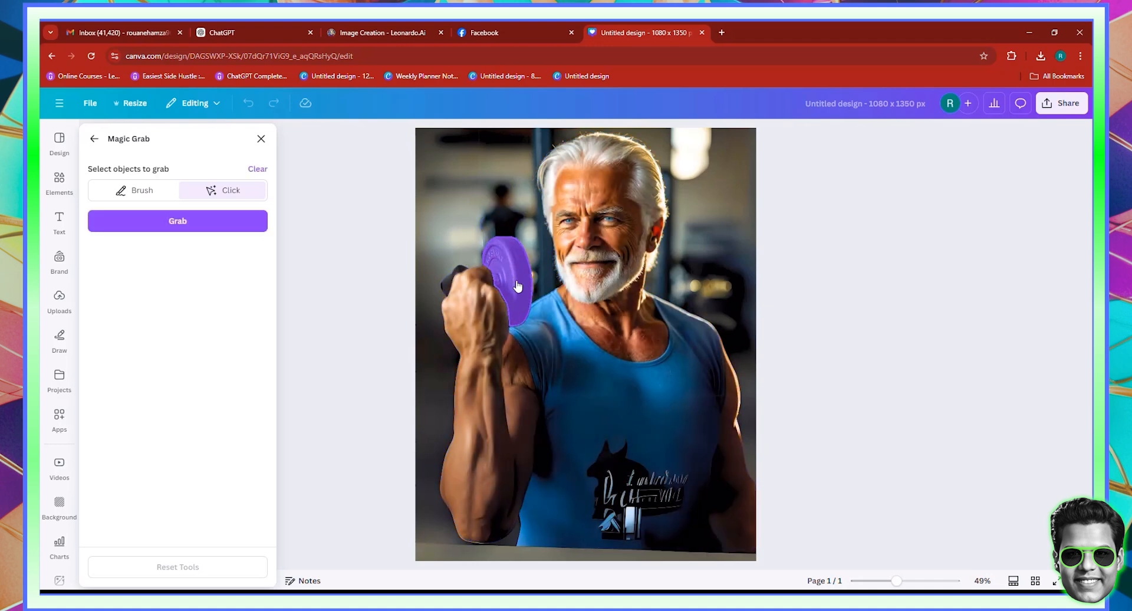
{"action": "left_click", "coordinate": [211, 227]}
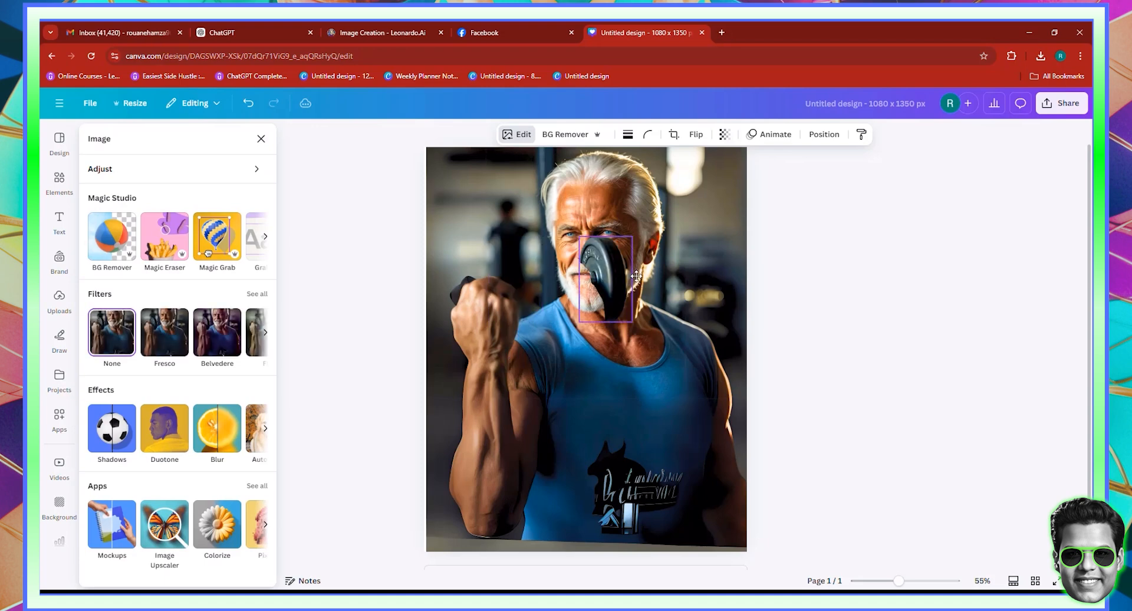
Try moving the grabbed weight plate across the man to his other shoulder, and undo the moves.
{"action": "left_click_drag", "start_coordinate": [637, 275], "coordinate": [746, 290]}
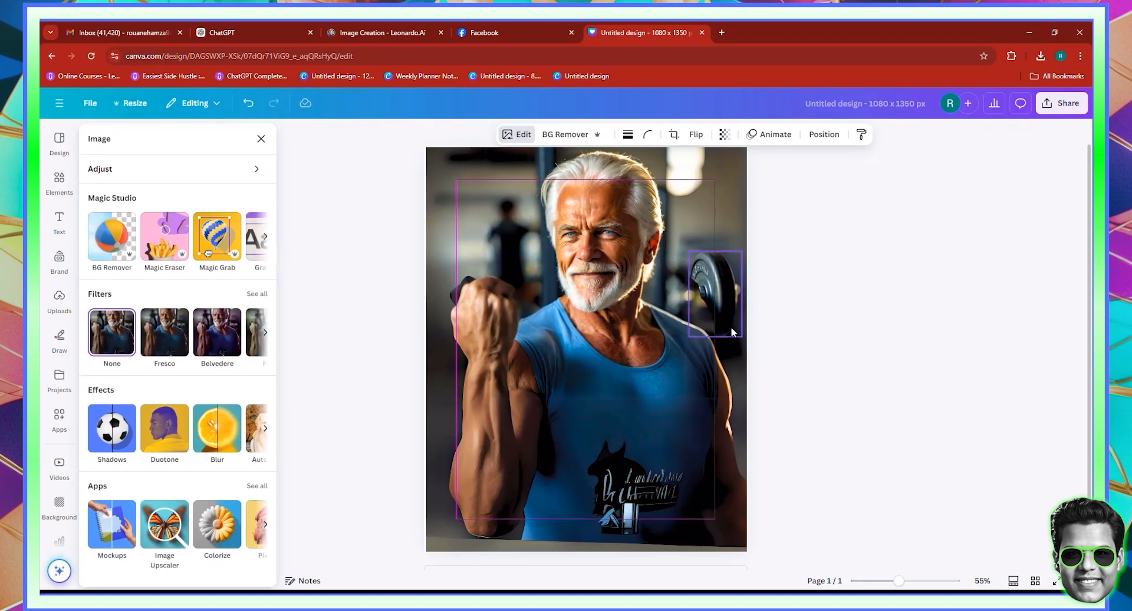
{"action": "key", "text": "ctrl+z"}
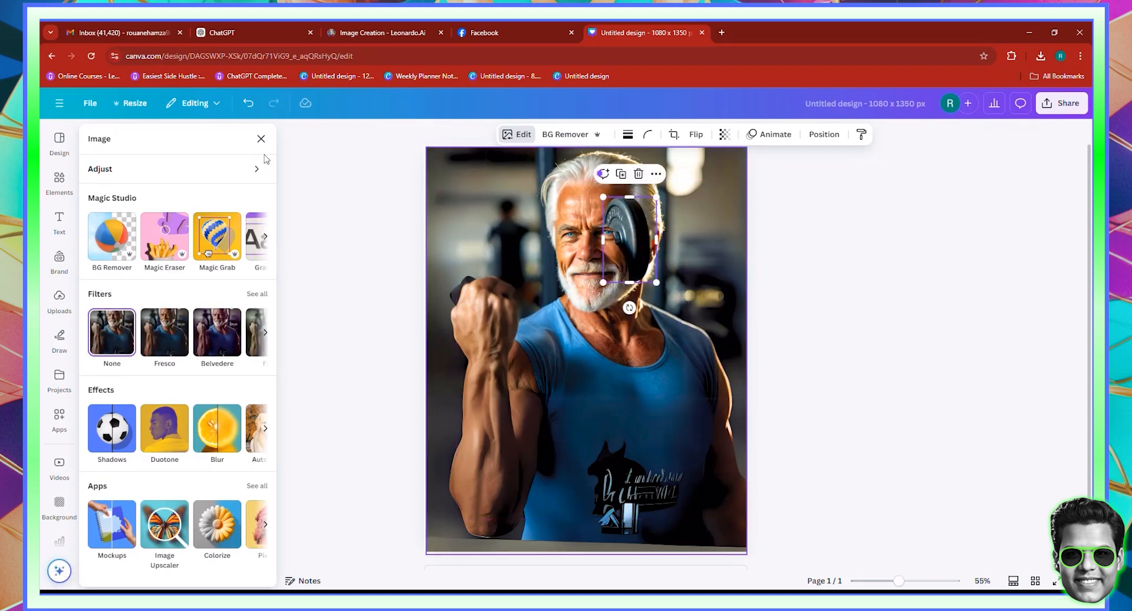
{"action": "left_click", "coordinate": [248, 106]}
{"action": "left_click", "coordinate": [248, 106]}
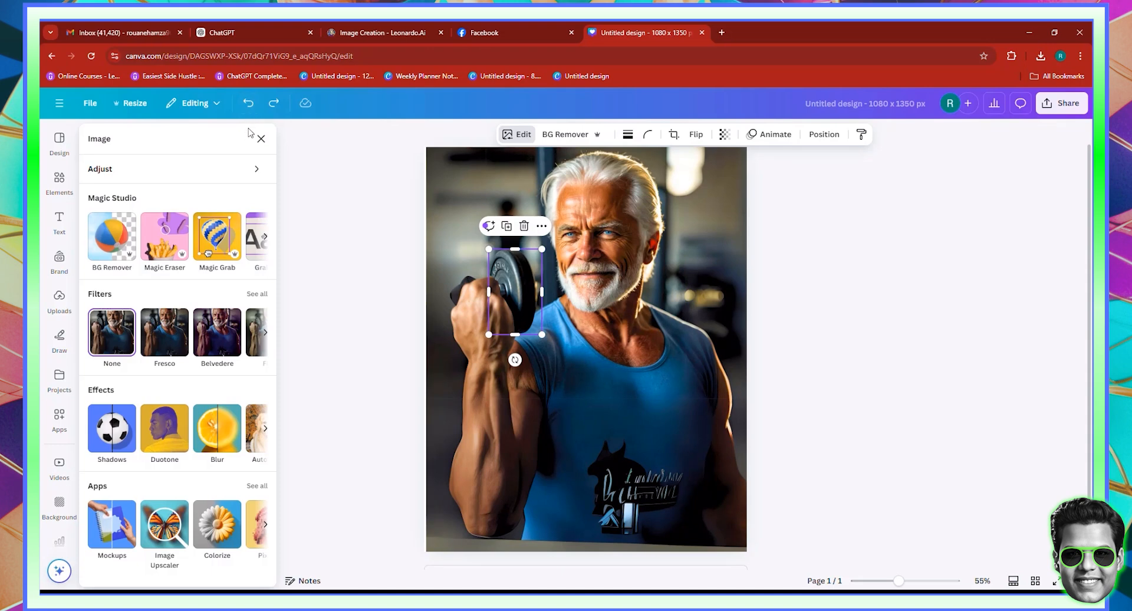
{"action": "left_click", "coordinate": [818, 364]}
{"action": "left_click", "coordinate": [536, 343]}
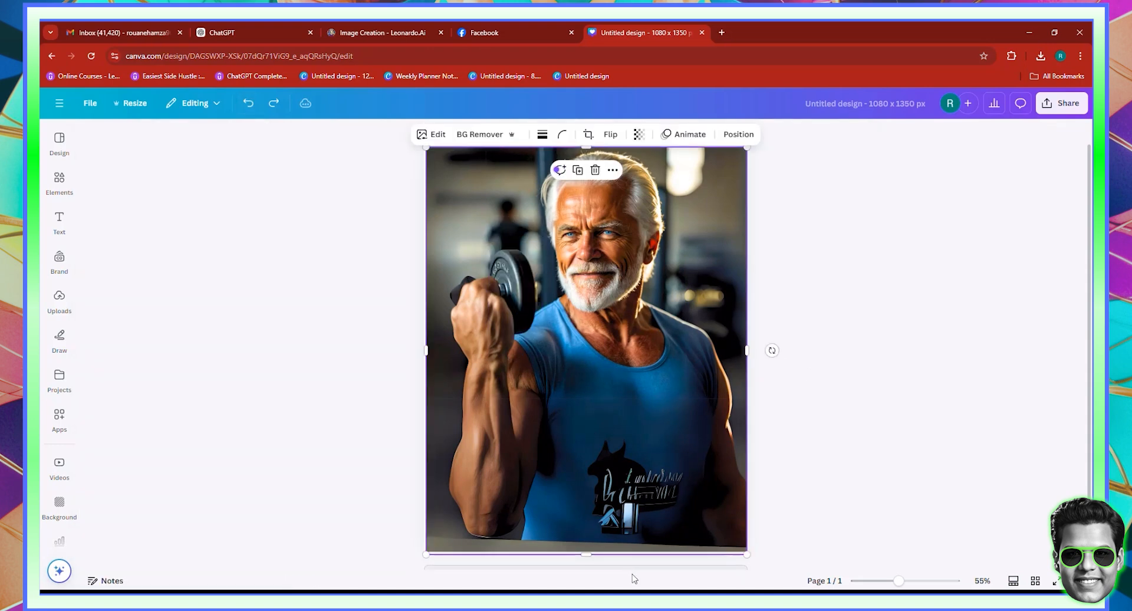
Switch to ChatGPT, look through the new daily-life descriptions and copy the Morning Run text.
{"action": "left_click", "coordinate": [256, 22]}
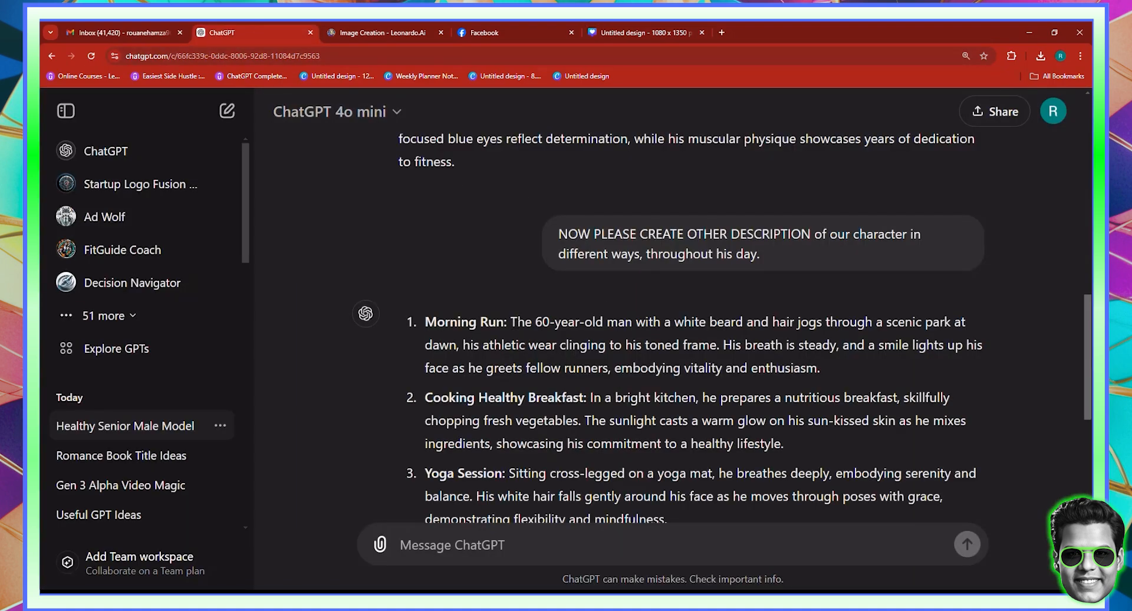
{"action": "scroll", "coordinate": [673, 342], "scroll_direction": "down", "scroll_amount": 1}
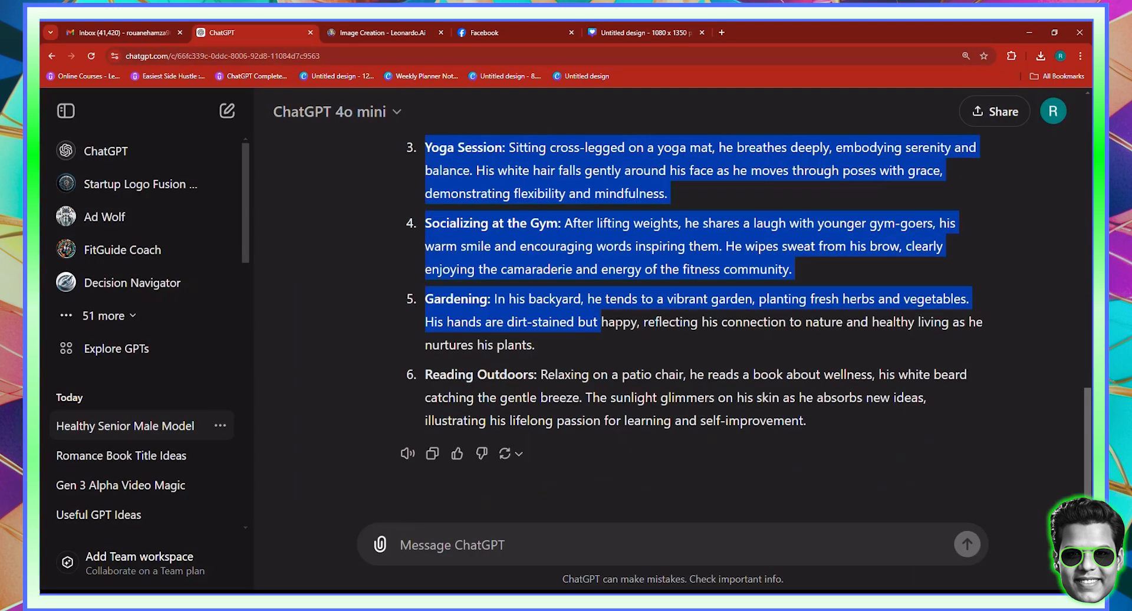
{"action": "left_click_drag", "start_coordinate": [603, 324], "coordinate": [636, 323]}
{"action": "scroll", "coordinate": [575, 362], "scroll_direction": "up", "scroll_amount": 5}
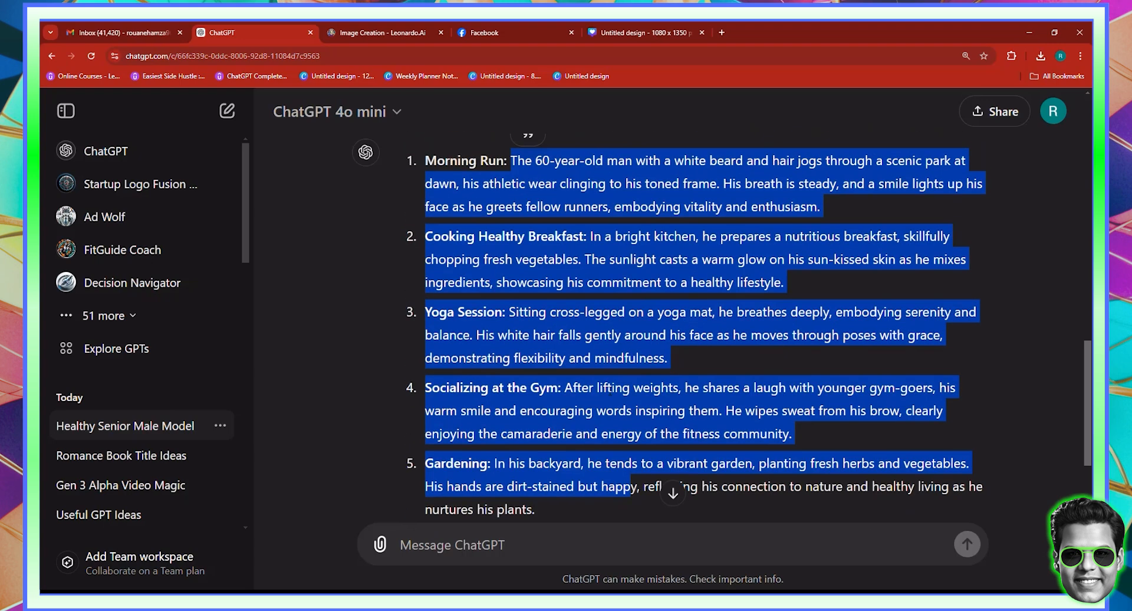
{"action": "left_click", "coordinate": [535, 284]}
{"action": "left_click_drag", "start_coordinate": [511, 270], "coordinate": [819, 308]}
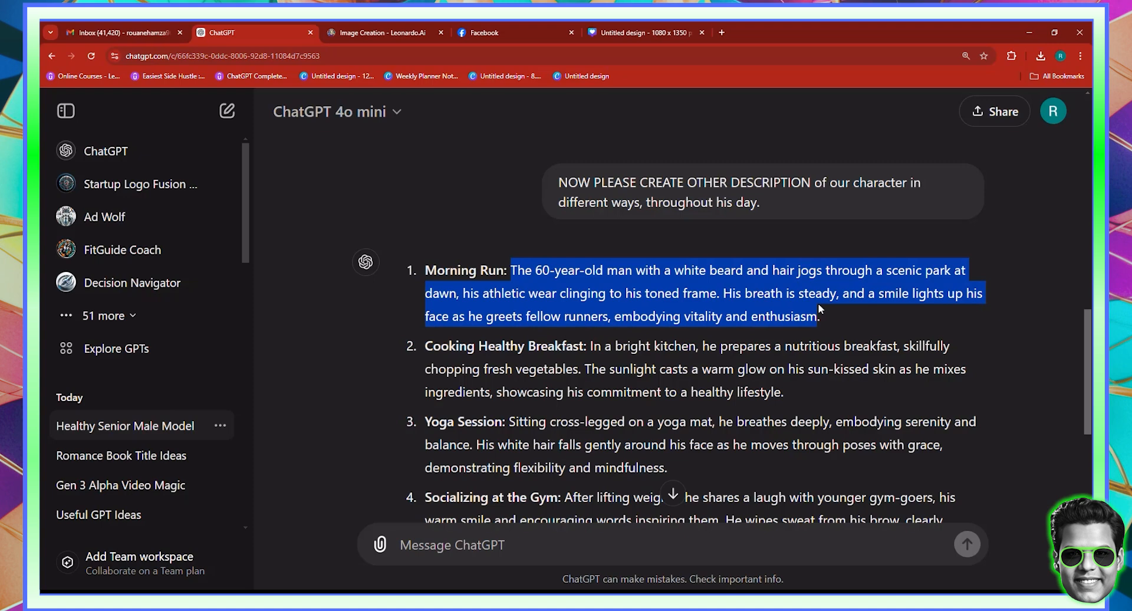
{"action": "right_click", "coordinate": [801, 310]}
{"action": "left_click", "coordinate": [819, 322]}
Switch to Leonardo.Ai, replace the weightlifting prompt with the copied Morning Run description and generate four images.
{"action": "left_click", "coordinate": [389, 32]}
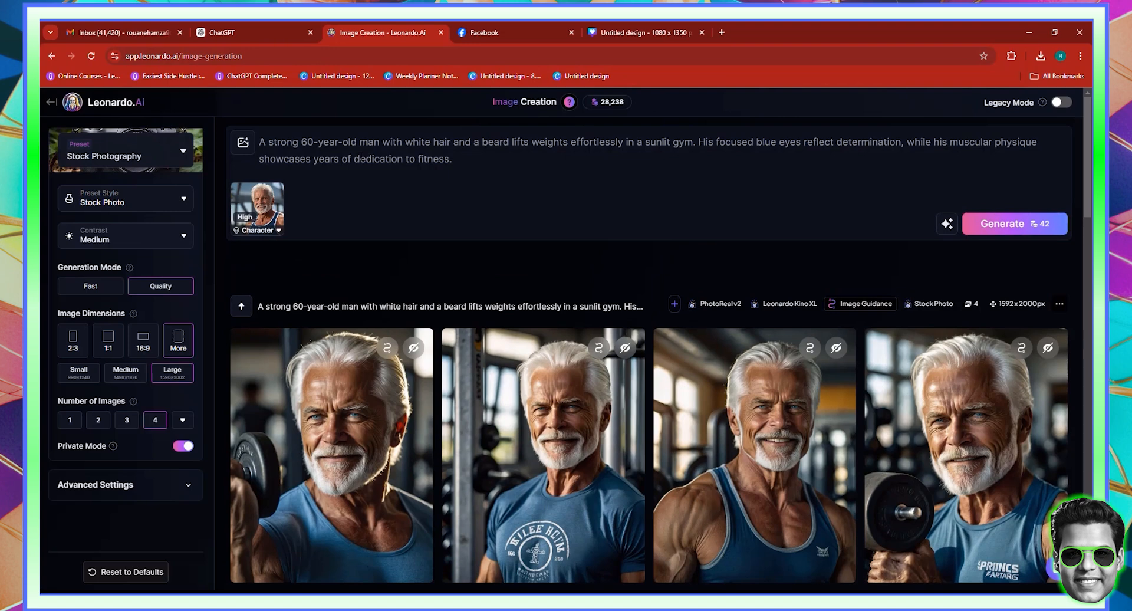
{"action": "triple_click", "coordinate": [412, 162]}
{"action": "right_click", "coordinate": [411, 163]}
{"action": "left_click", "coordinate": [381, 236]}
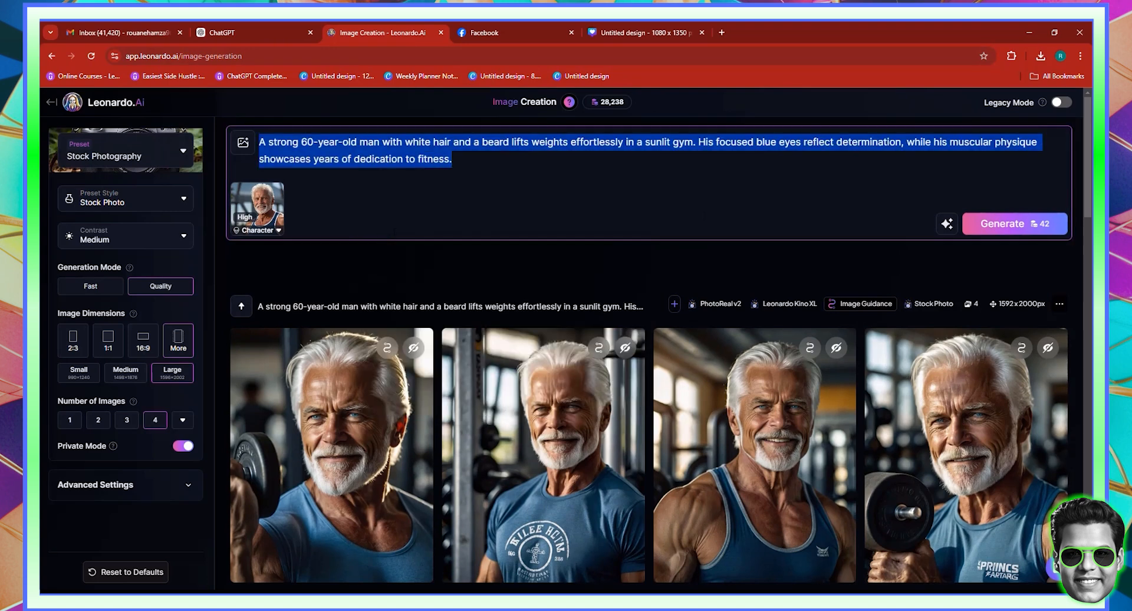
Return to ChatGPT and copy the Cooking Healthy Breakfast description.
{"action": "left_click", "coordinate": [276, 28]}
{"action": "left_click", "coordinate": [511, 362]}
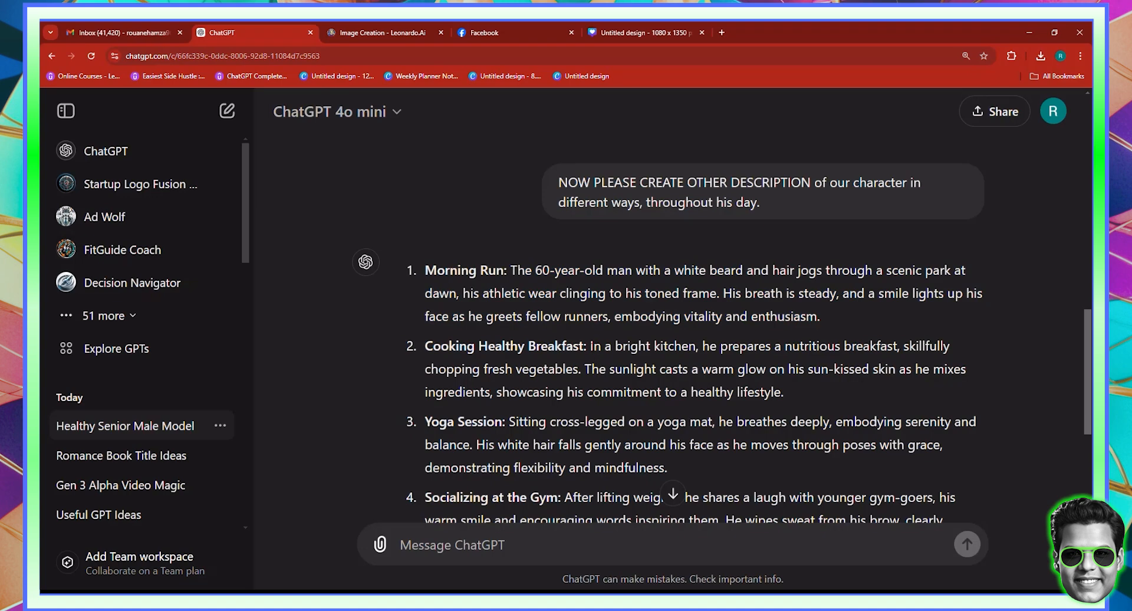
{"action": "mouse_move", "coordinate": [590, 346]}
{"action": "left_mouse_down"}
{"action": "mouse_move", "coordinate": [769, 368]}
{"action": "mouse_move", "coordinate": [786, 392]}
{"action": "left_mouse_up"}
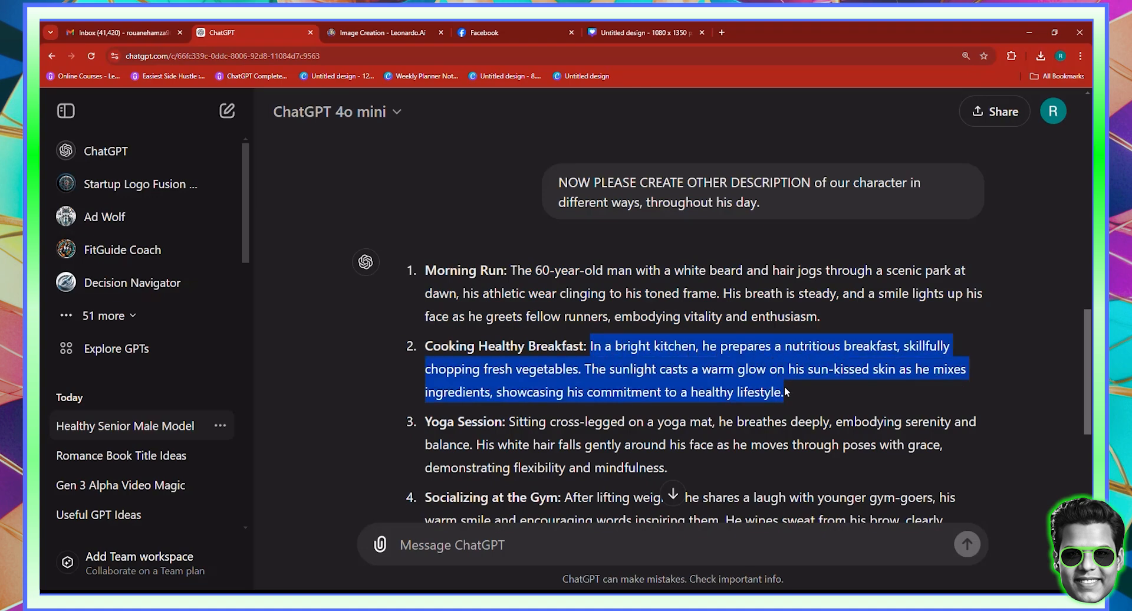
{"action": "right_click", "coordinate": [785, 392]}
{"action": "left_click", "coordinate": [805, 396]}
Switch to Leonardo.Ai, replace the Morning Run prompt with the copied Cooking Healthy Breakfast description and generate four images.
{"action": "left_click", "coordinate": [382, 33]}
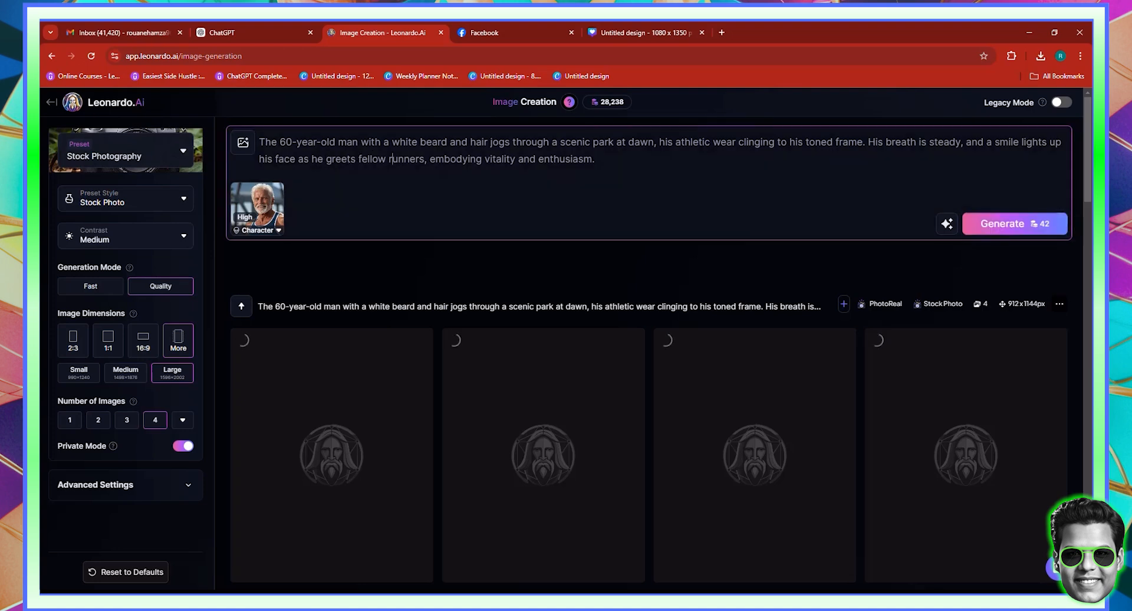
{"action": "key", "text": "ctrl+a"}
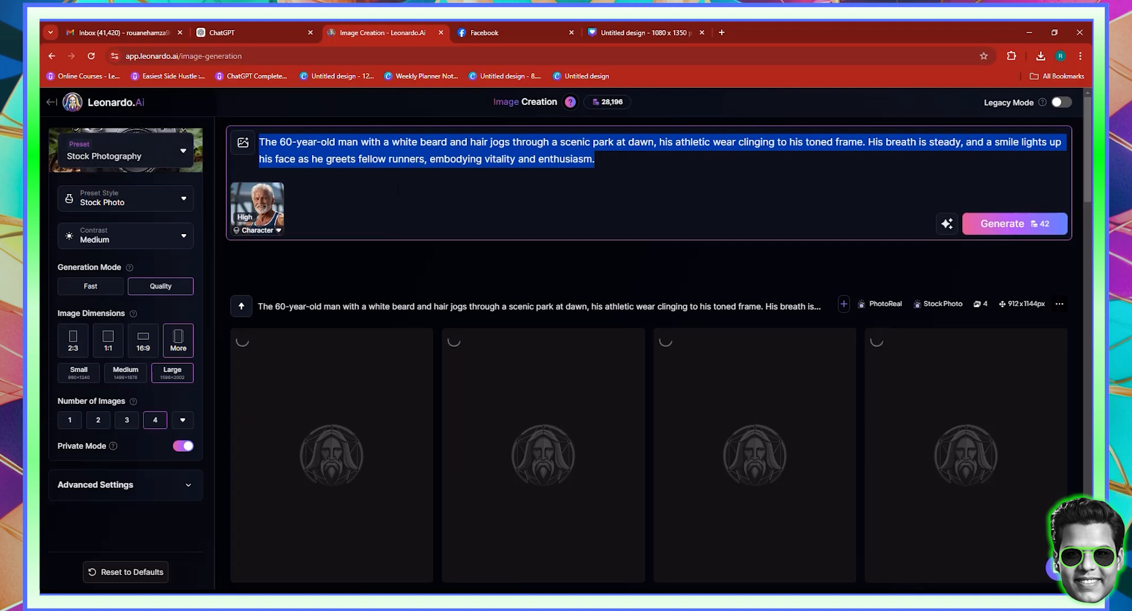
{"action": "right_click", "coordinate": [398, 188]}
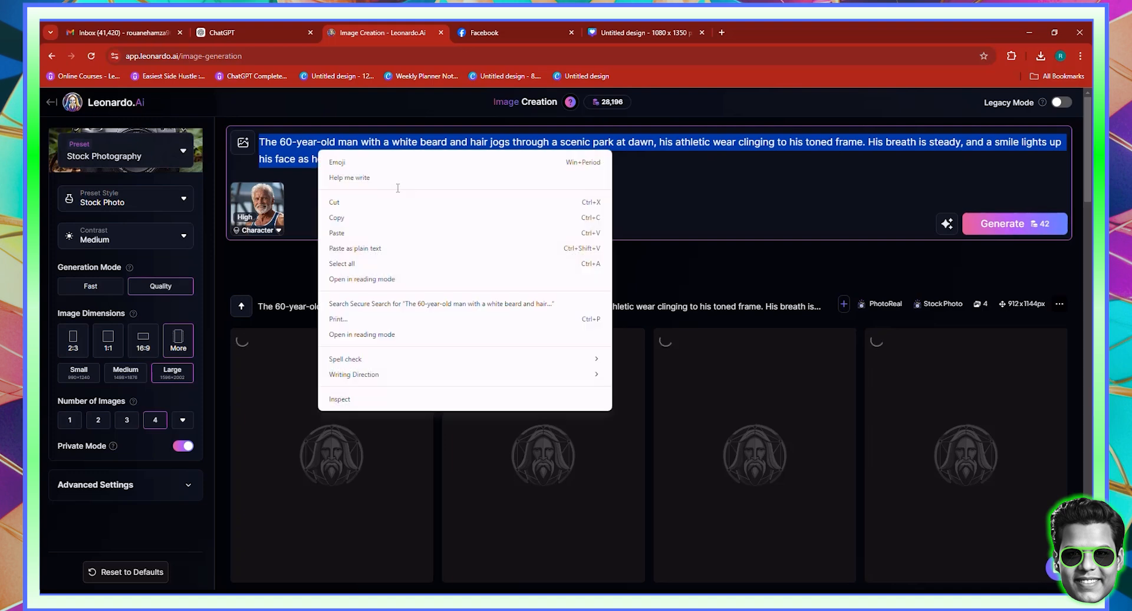
{"action": "left_click", "coordinate": [348, 217]}
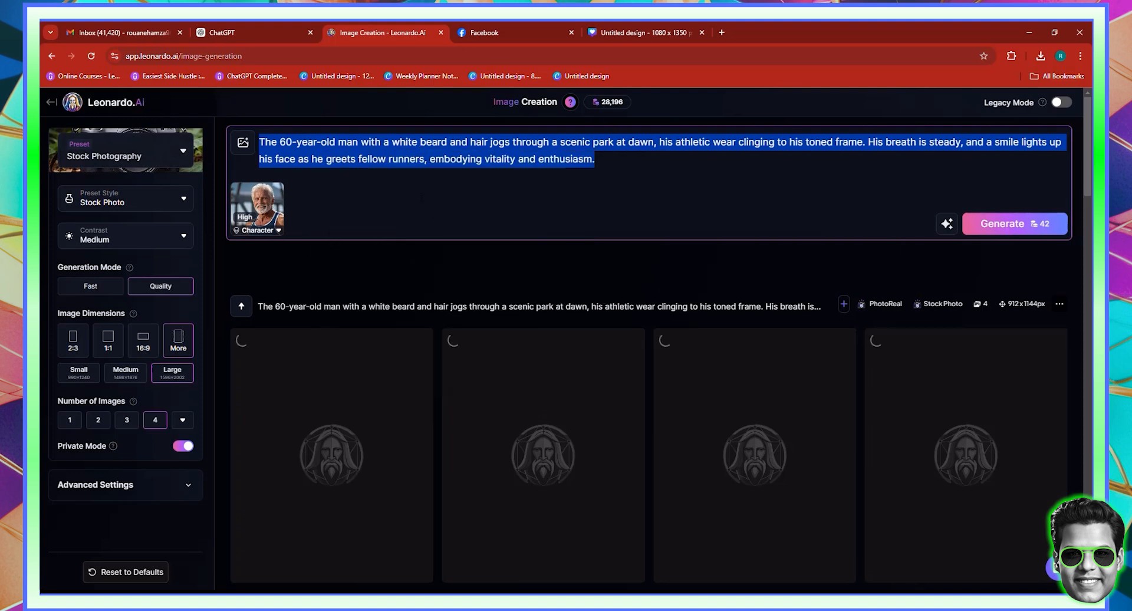
{"action": "key", "text": "ctrl+v"}
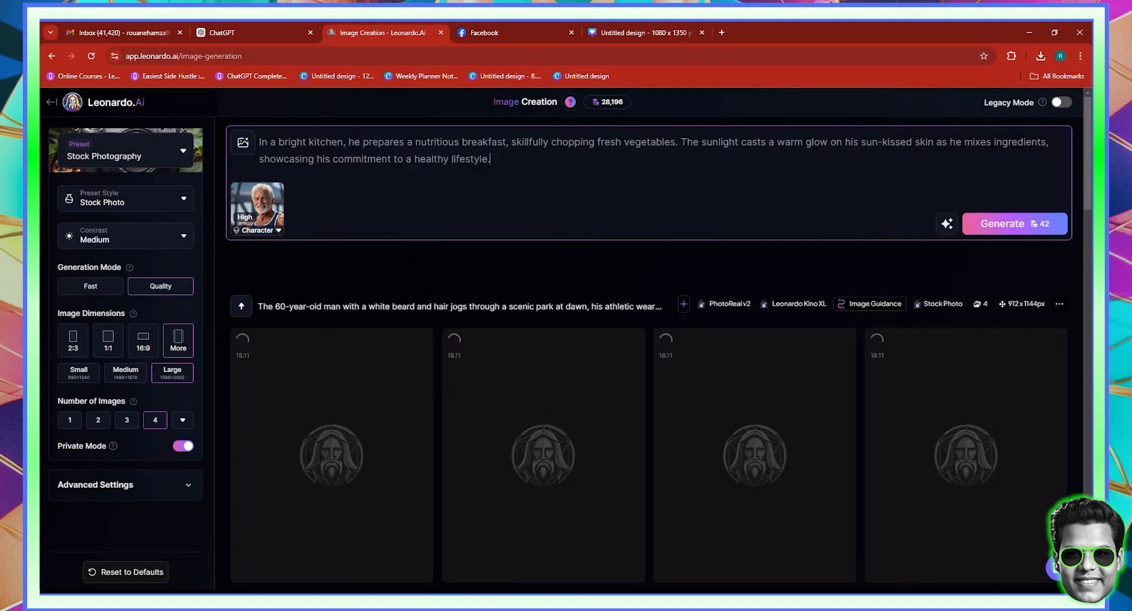
{"action": "left_click", "coordinate": [1006, 233]}
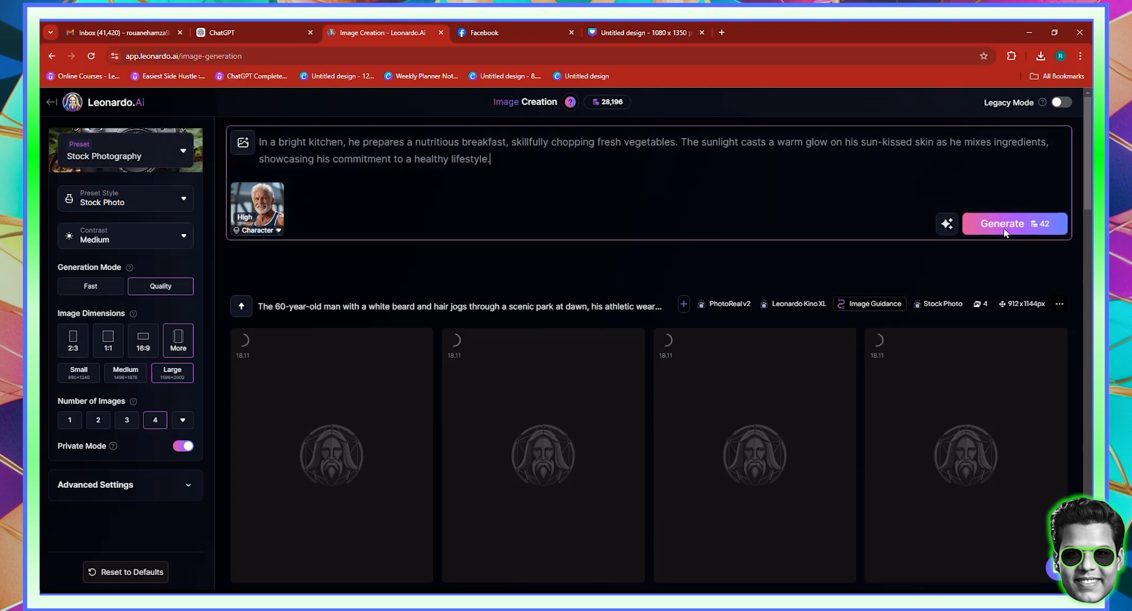
Return to ChatGPT and begin selecting the Yoga Session description.
{"action": "left_click", "coordinate": [277, 32]}
{"action": "scroll", "coordinate": [506, 378], "scroll_direction": "down", "scroll_amount": 1}
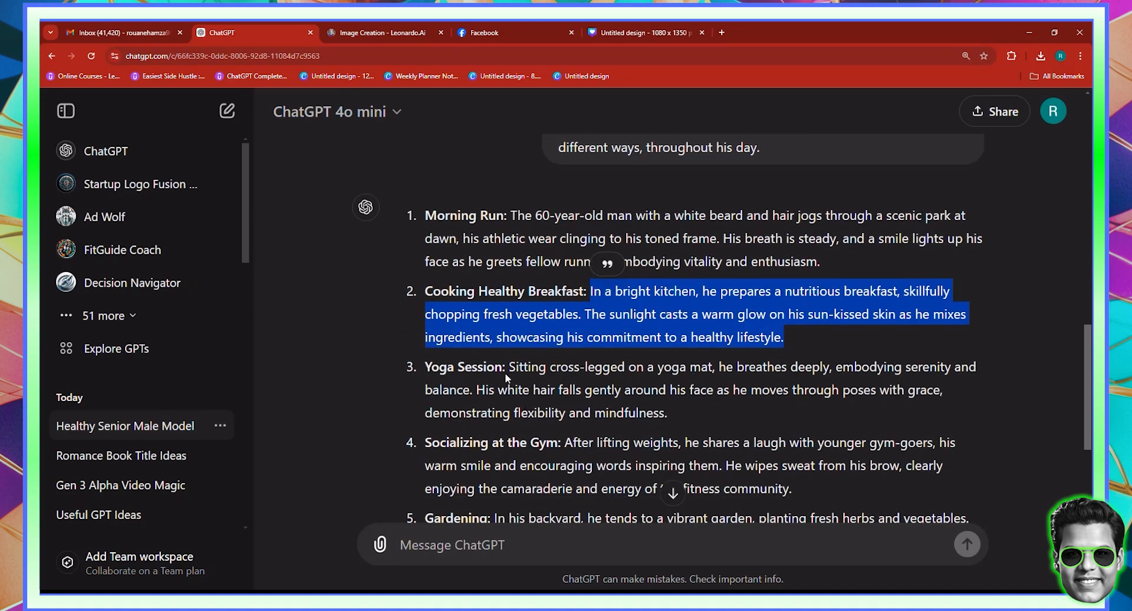
{"action": "left_click", "coordinate": [512, 366]}
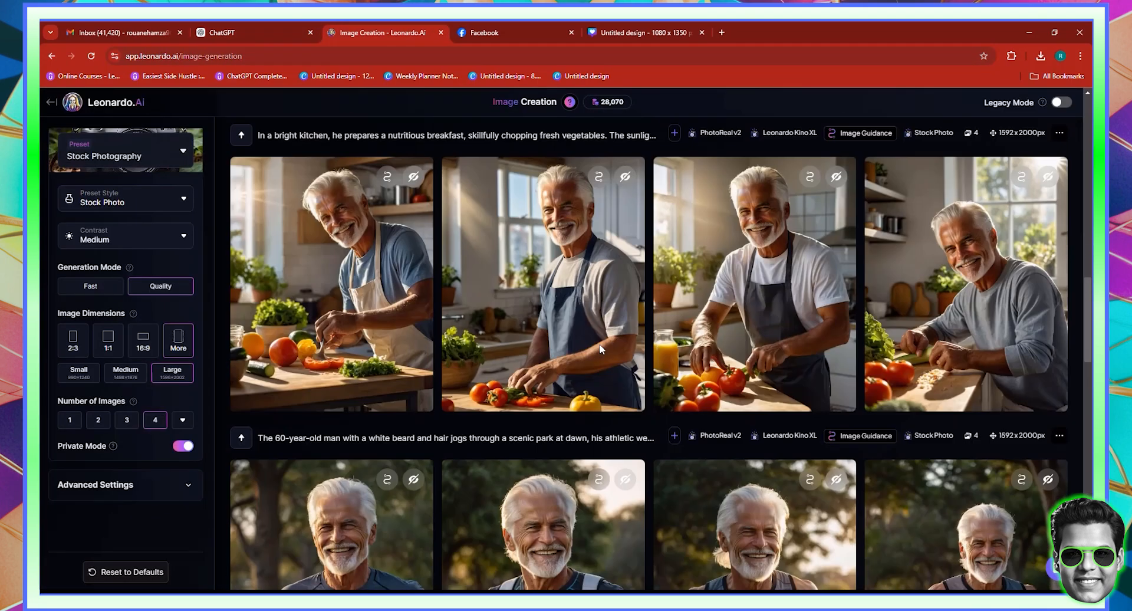
Back in Leonardo.Ai, look through the generated sets and view the park jogging images enlarged one after another.
{"action": "scroll", "coordinate": [601, 349], "scroll_direction": "down", "scroll_amount": 8}
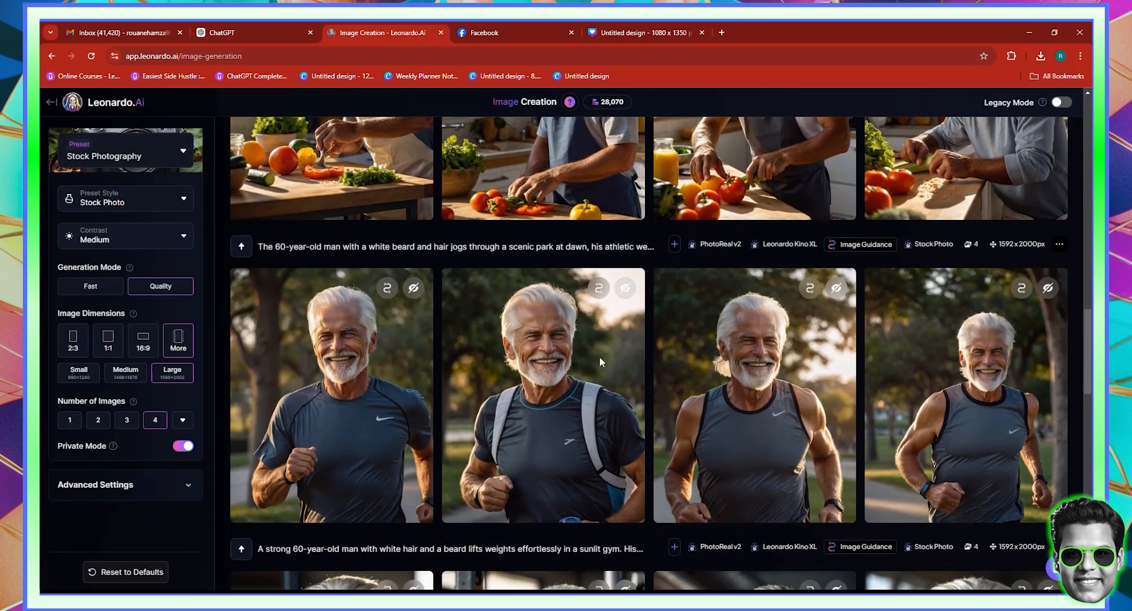
{"action": "scroll", "coordinate": [599, 367], "scroll_direction": "down", "scroll_amount": 1}
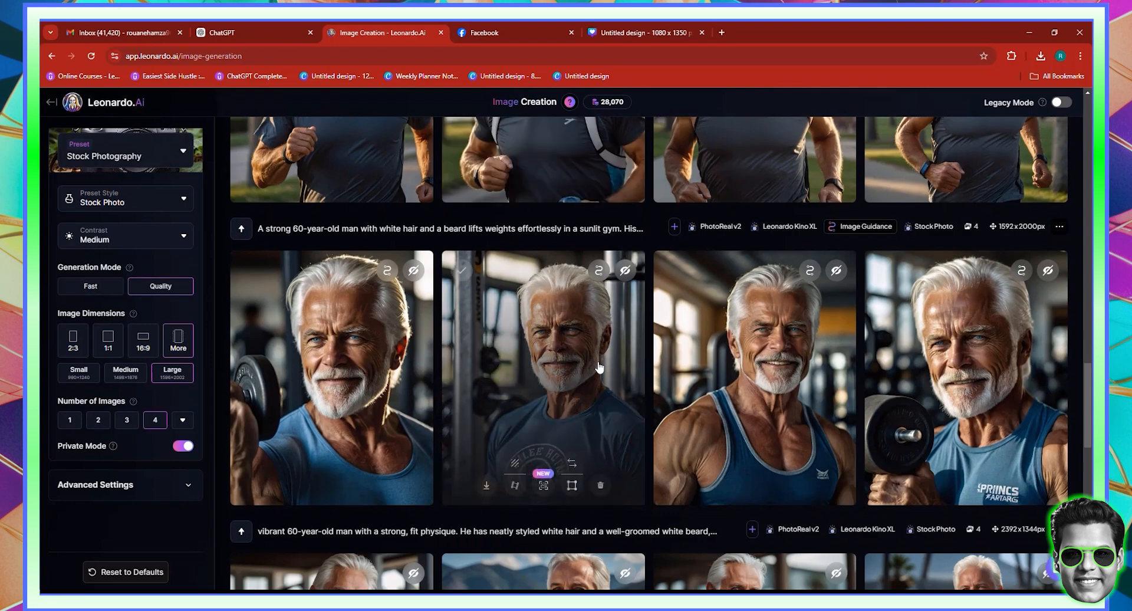
{"action": "scroll", "coordinate": [712, 443], "scroll_direction": "up", "scroll_amount": 5}
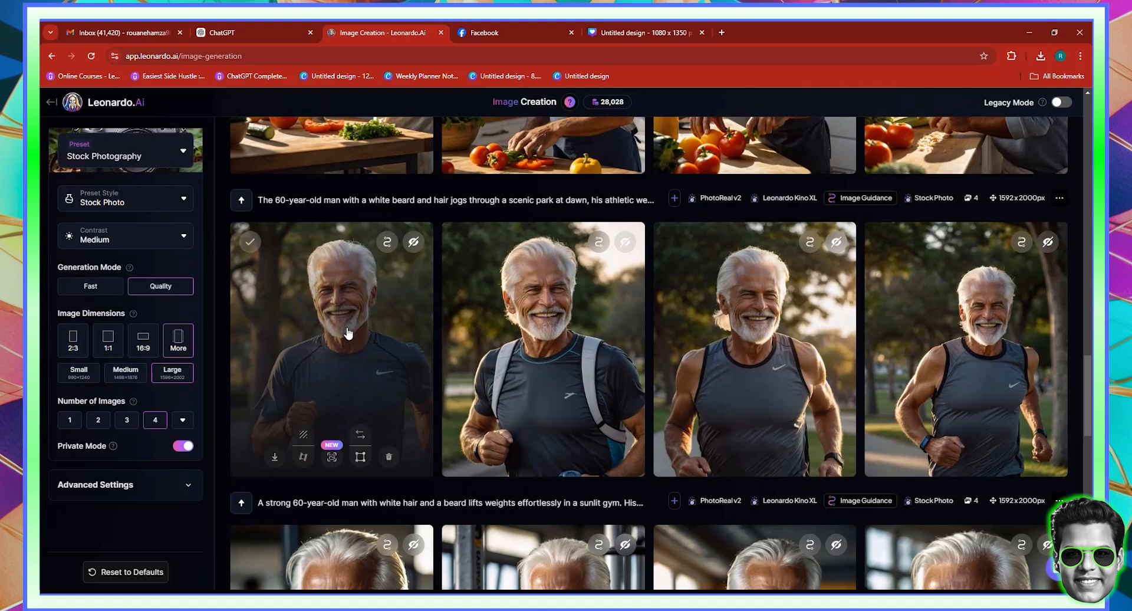
{"action": "left_click", "coordinate": [566, 366]}
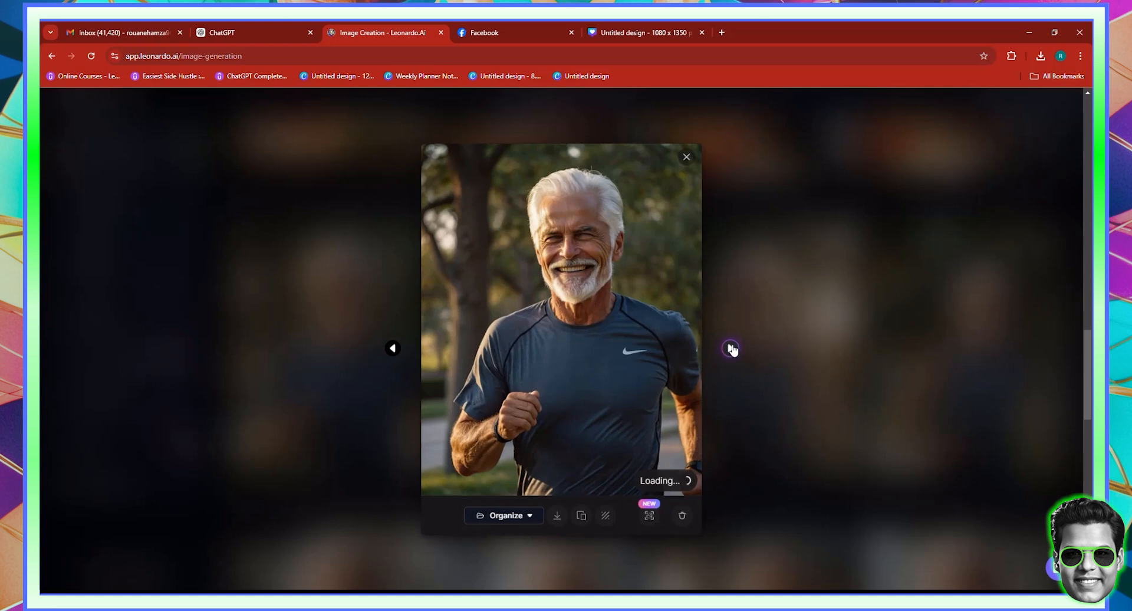
{"action": "left_click", "coordinate": [732, 349]}
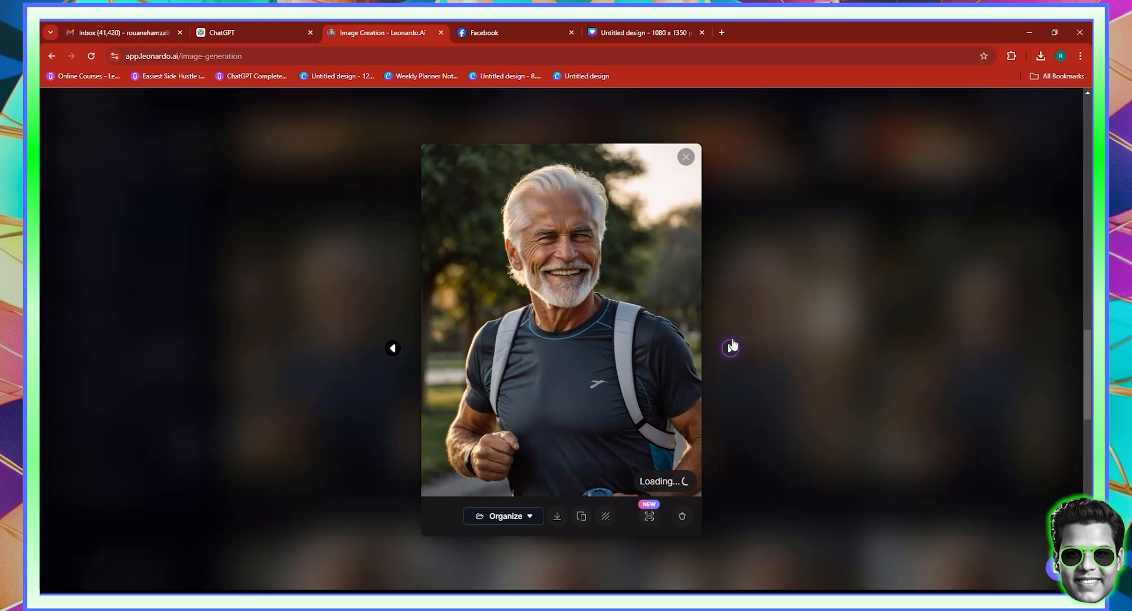
{"action": "left_click", "coordinate": [733, 328]}
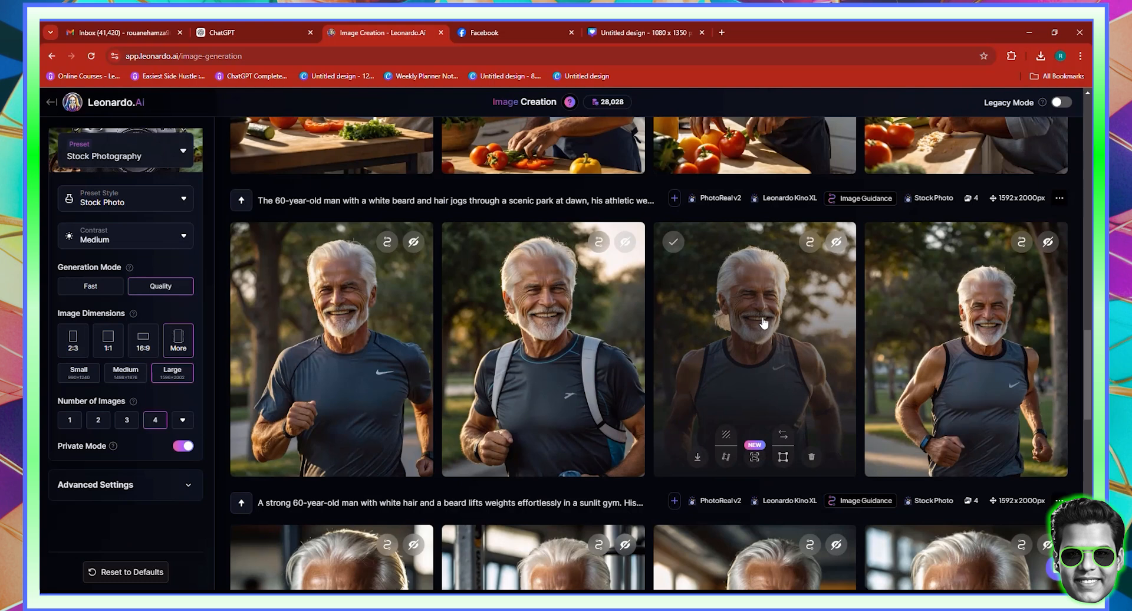
{"action": "left_click", "coordinate": [763, 323]}
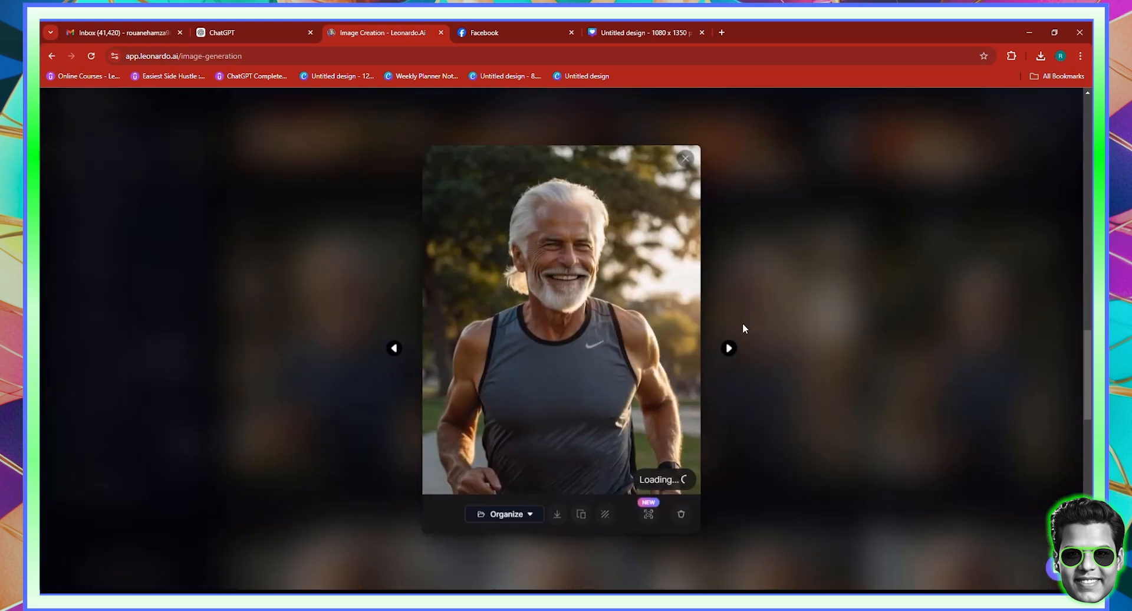
{"action": "left_click", "coordinate": [769, 345]}
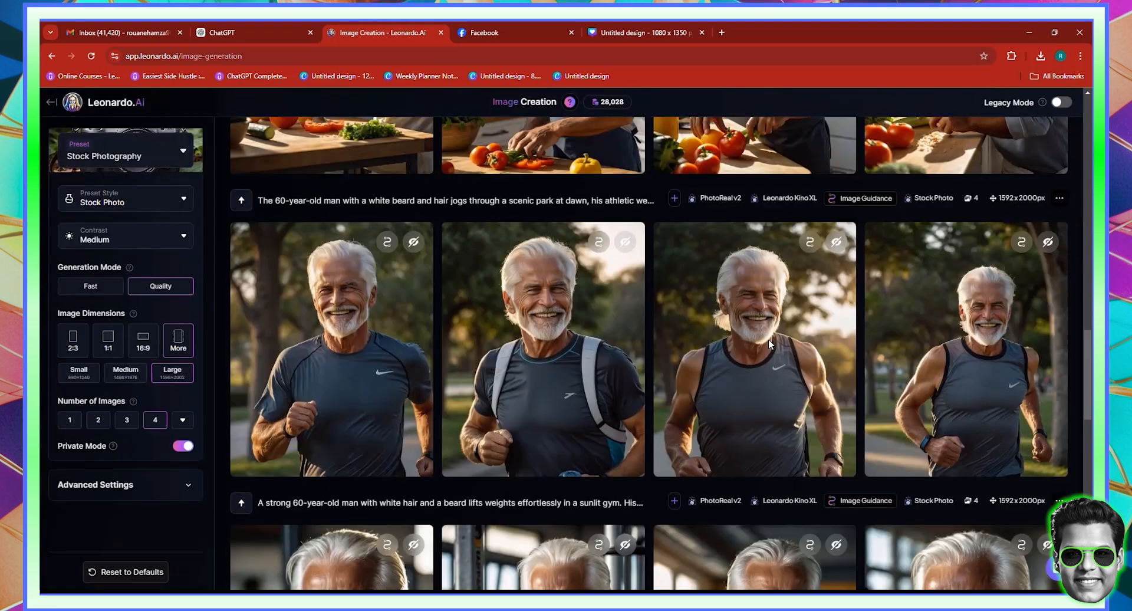
Examine the kitchen breakfast images, enlarging the first two for a closer look.
{"action": "scroll", "coordinate": [763, 362], "scroll_direction": "up", "scroll_amount": 3}
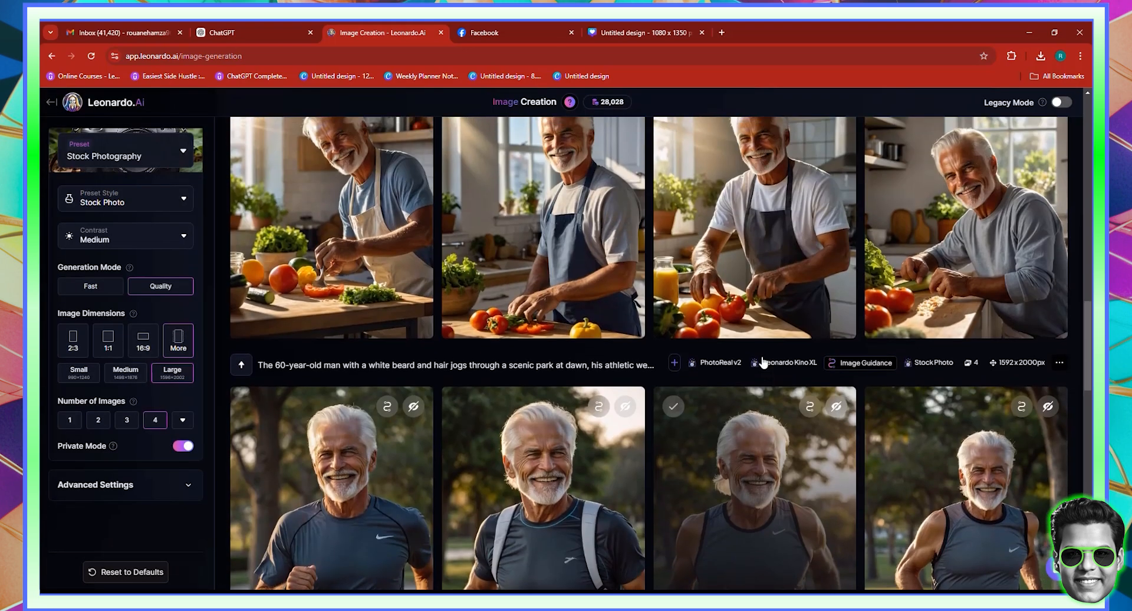
{"action": "scroll", "coordinate": [785, 331], "scroll_direction": "up", "scroll_amount": 2}
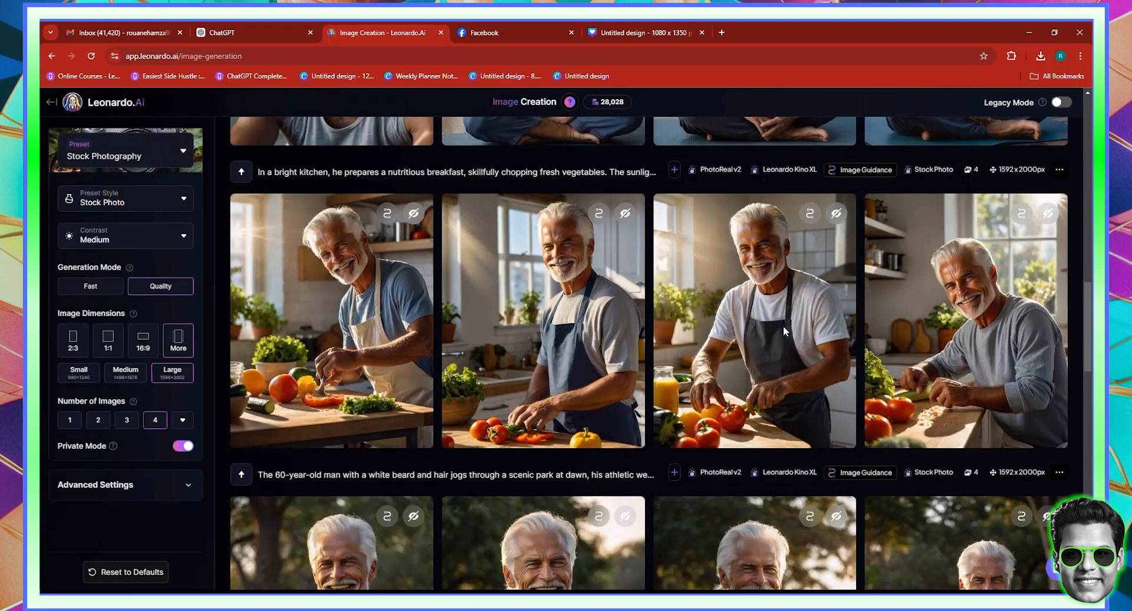
{"action": "mouse_move", "coordinate": [783, 325]}
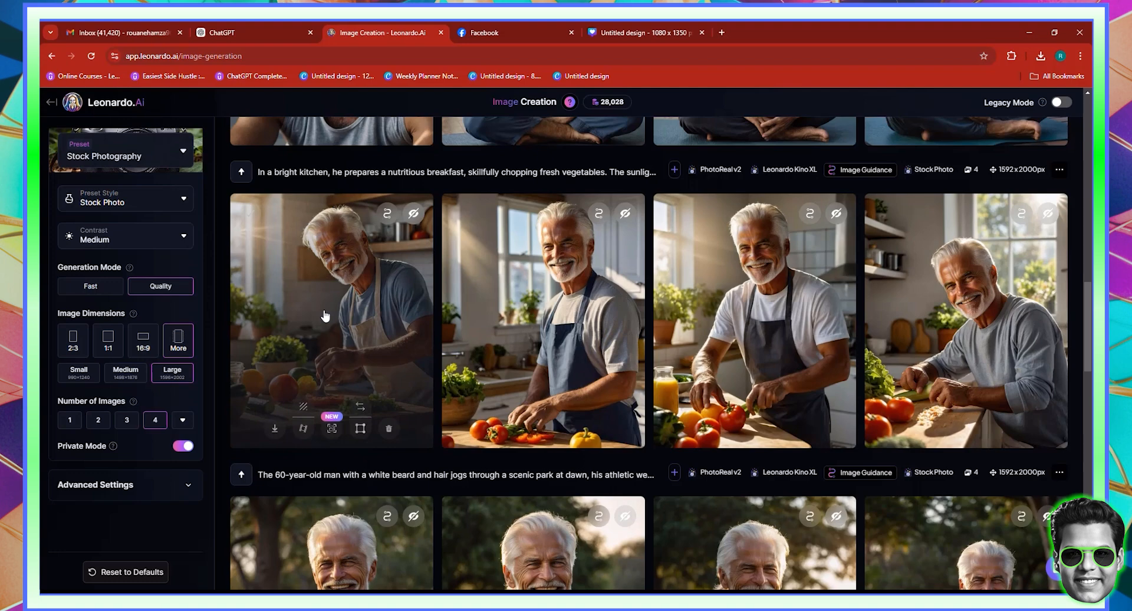
{"action": "left_click", "coordinate": [325, 316]}
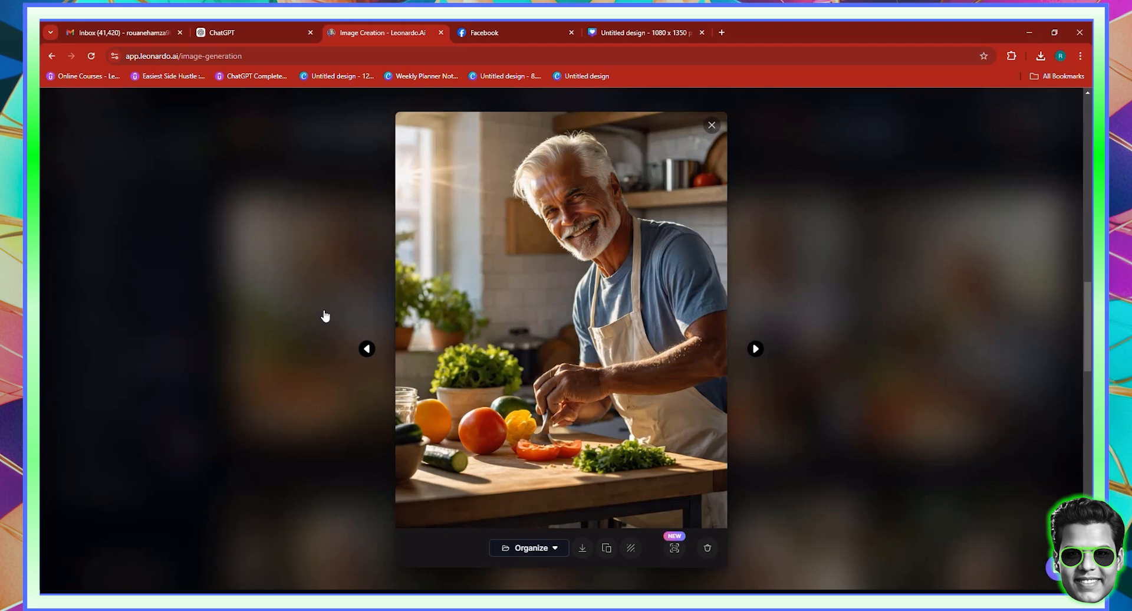
{"action": "left_click", "coordinate": [757, 349]}
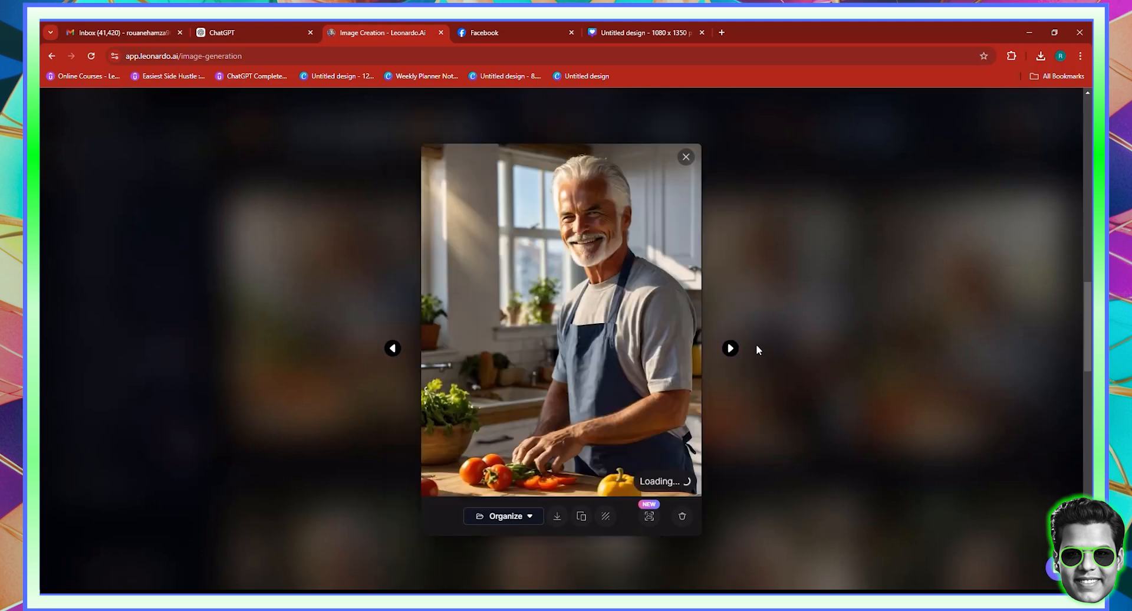
{"action": "left_click", "coordinate": [758, 348]}
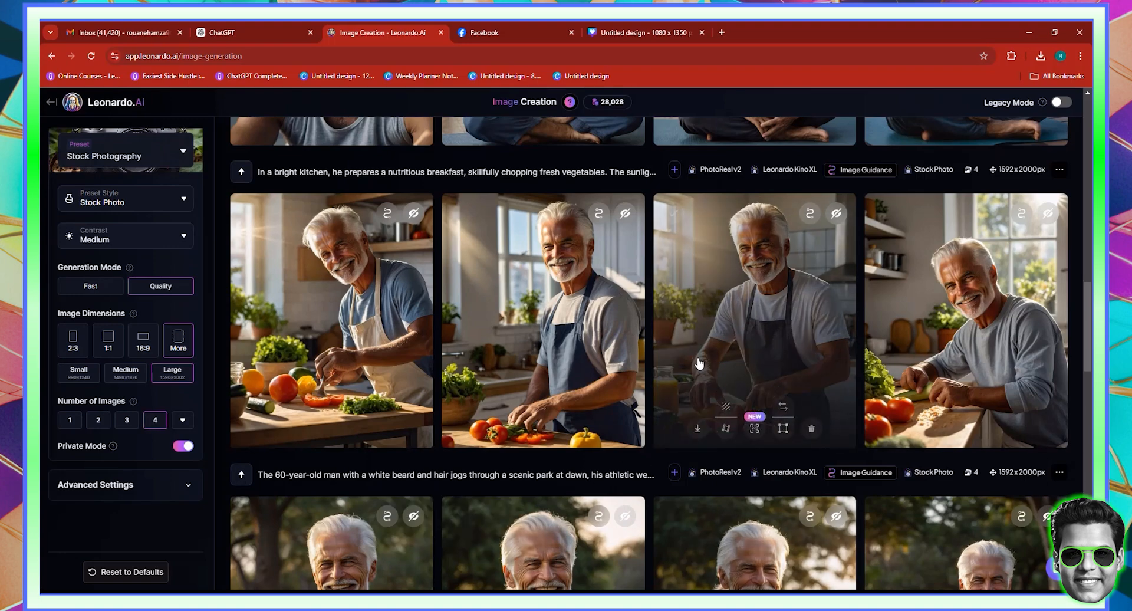
View all four yoga session images enlarged one by one, and return to the gallery.
{"action": "scroll", "coordinate": [699, 363], "scroll_direction": "up", "scroll_amount": 4}
{"action": "scroll", "coordinate": [699, 363], "scroll_direction": "up", "scroll_amount": 2}
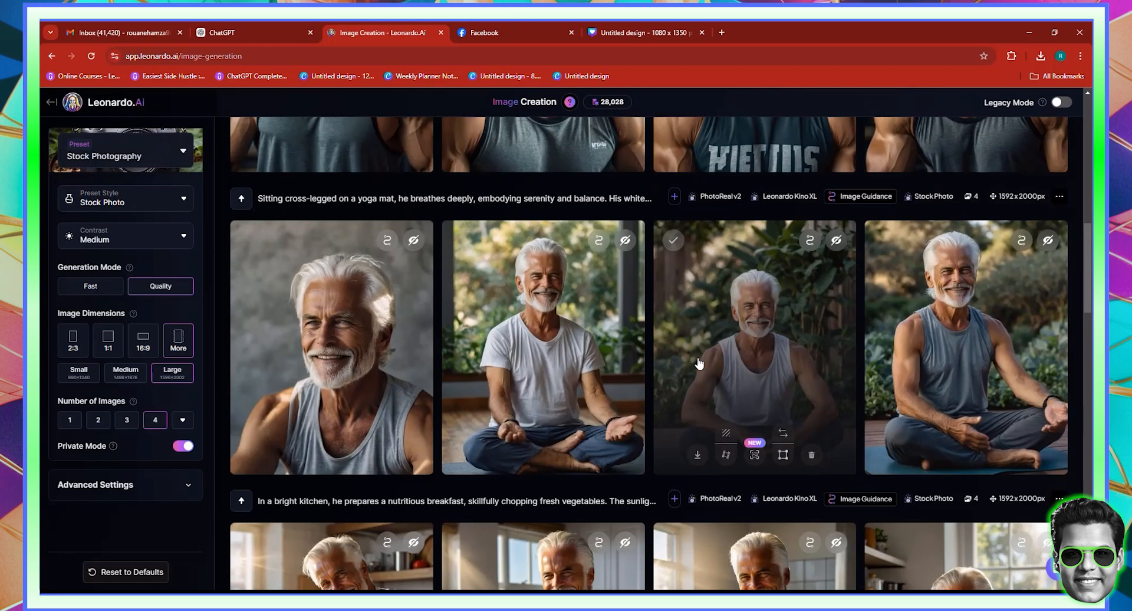
{"action": "mouse_move", "coordinate": [348, 327]}
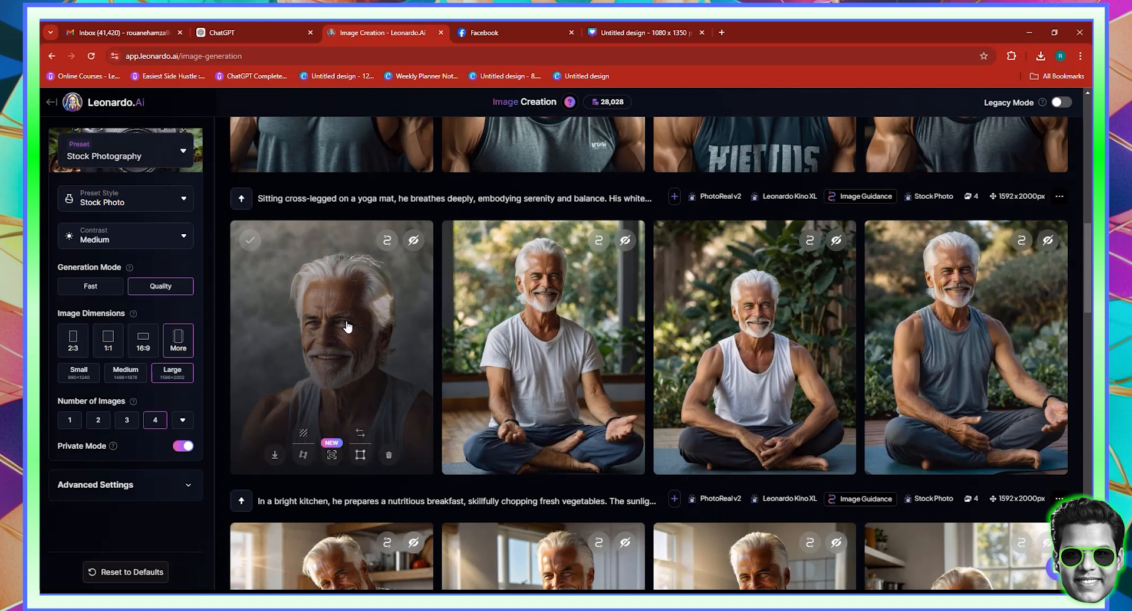
{"action": "left_click", "coordinate": [348, 326]}
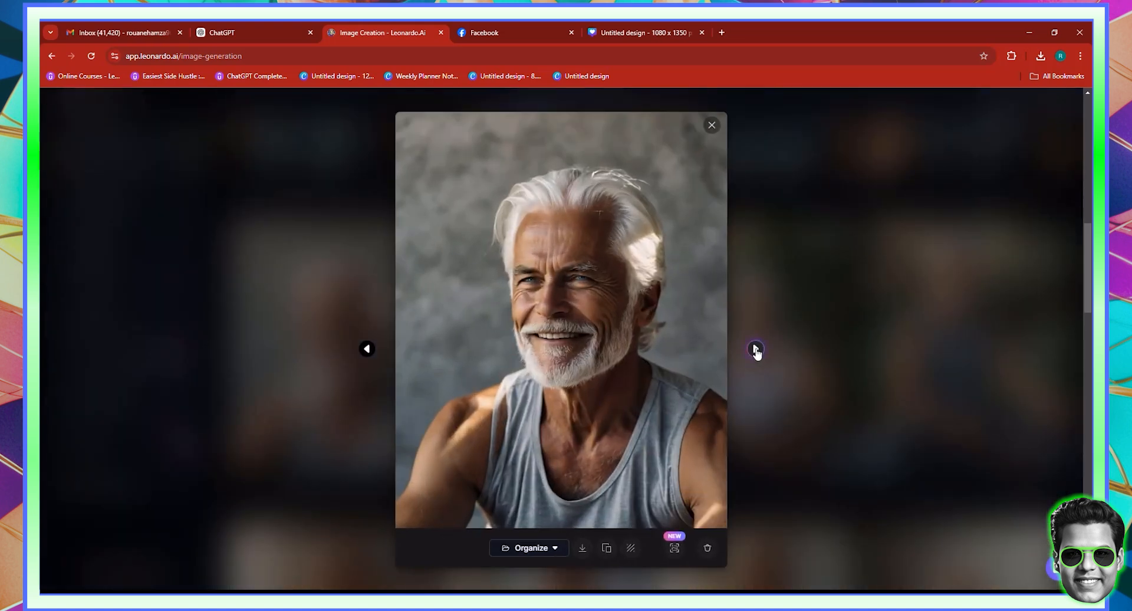
{"action": "left_click", "coordinate": [756, 349]}
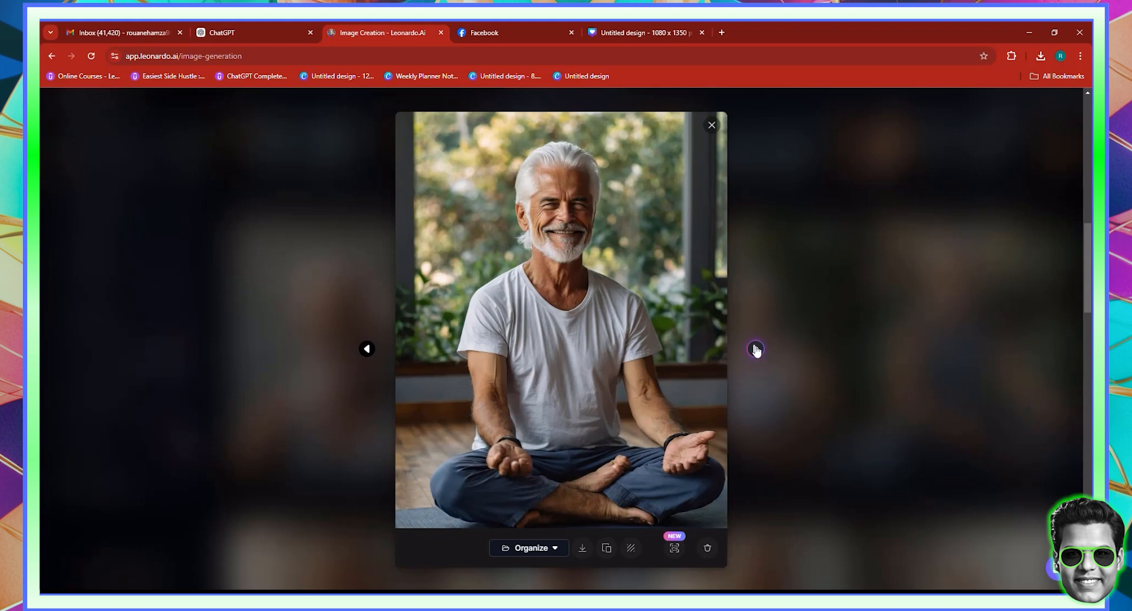
{"action": "left_click", "coordinate": [755, 349]}
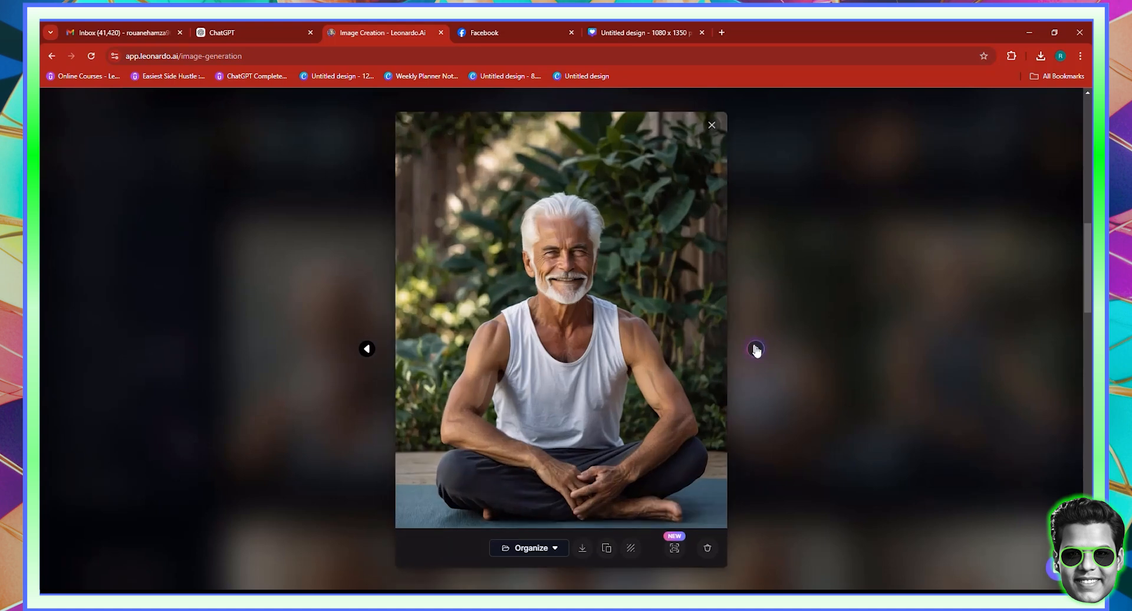
{"action": "left_click", "coordinate": [755, 349]}
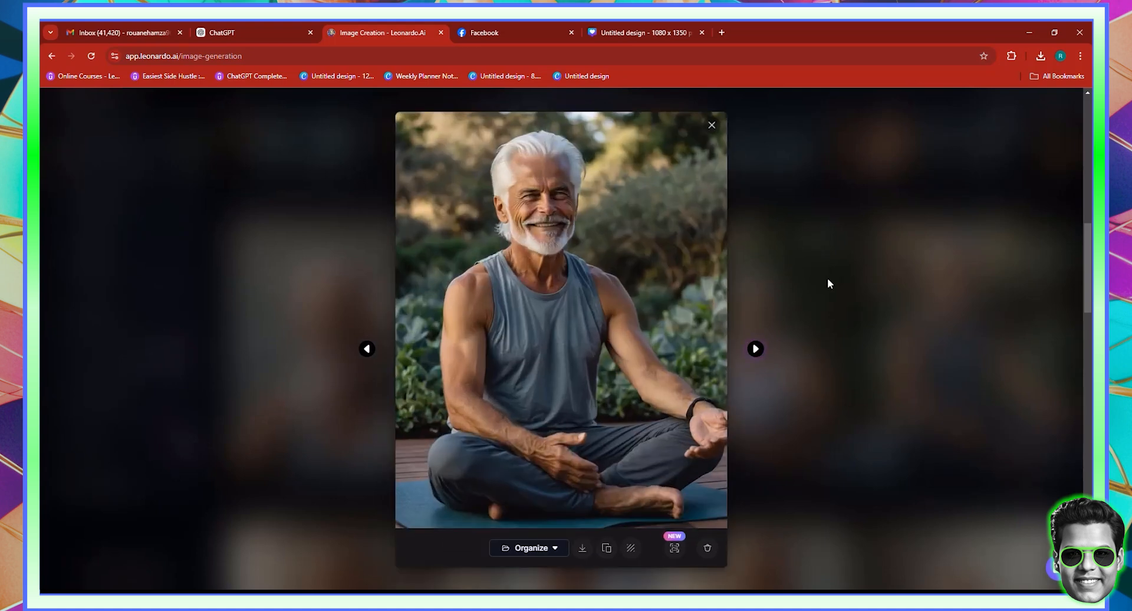
{"action": "left_click", "coordinate": [744, 328]}
View the first image of the gym socializing set enlarged and close it.
{"action": "scroll", "coordinate": [553, 358], "scroll_direction": "up", "scroll_amount": 4}
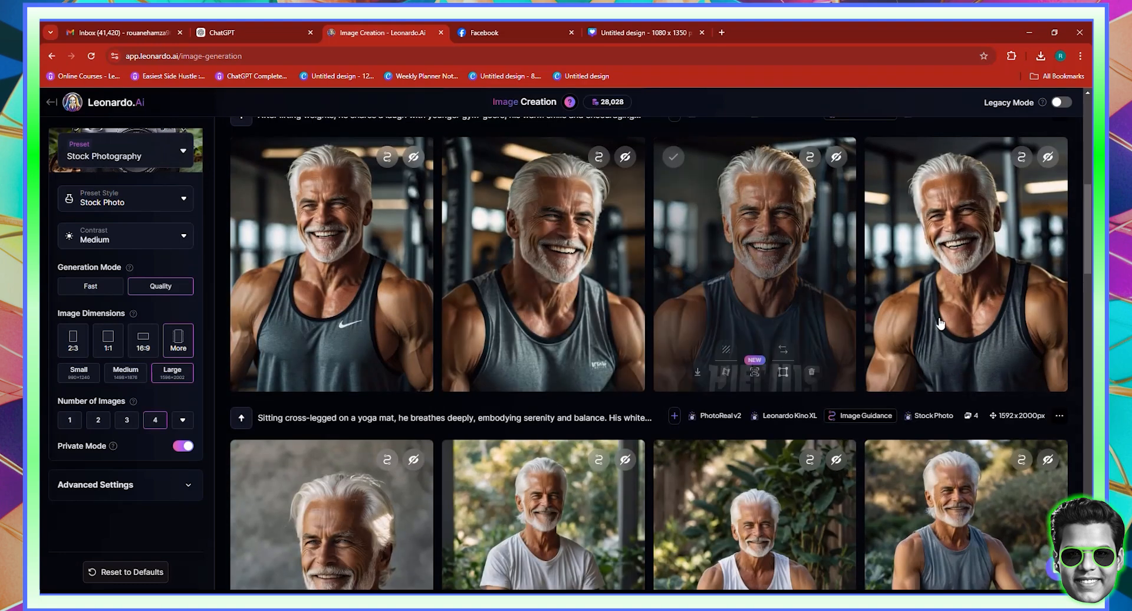
{"action": "scroll", "coordinate": [785, 312], "scroll_direction": "up", "scroll_amount": 2}
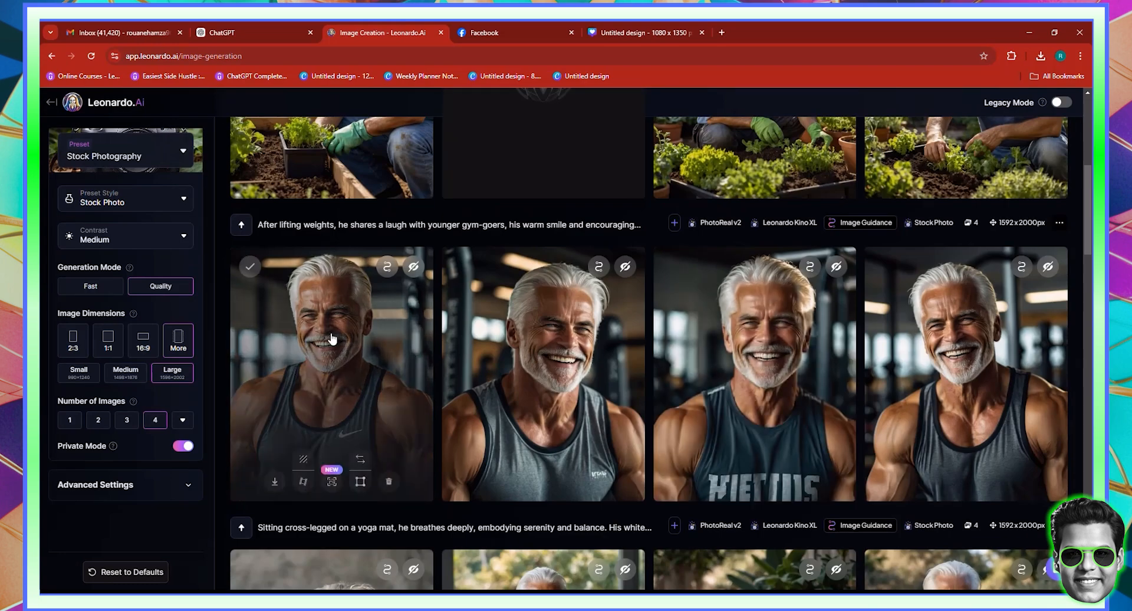
{"action": "left_click", "coordinate": [332, 338]}
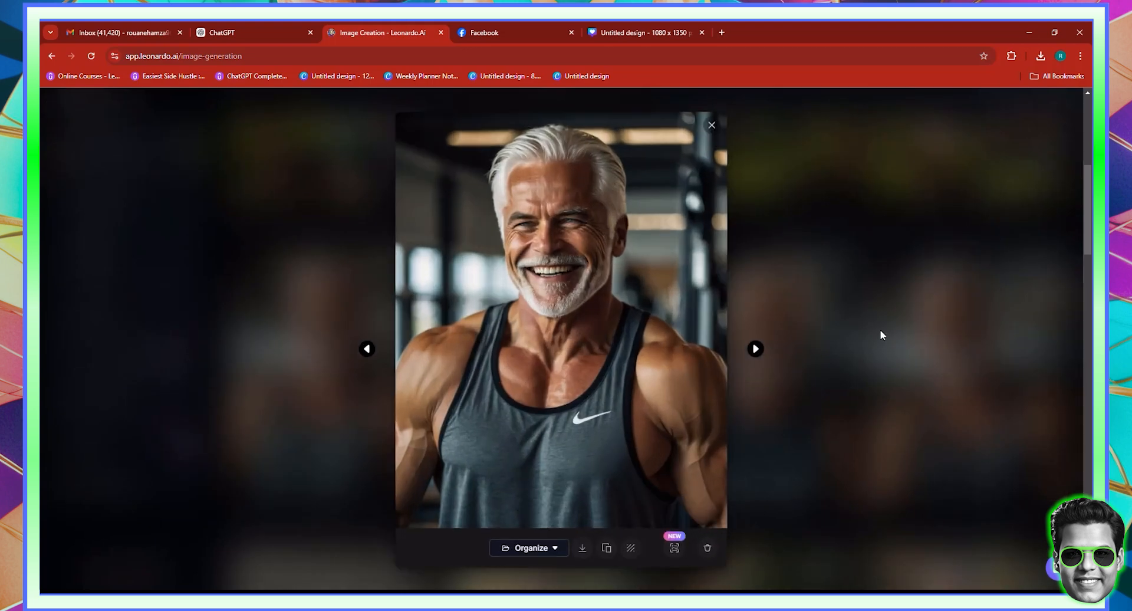
{"action": "left_click", "coordinate": [823, 375]}
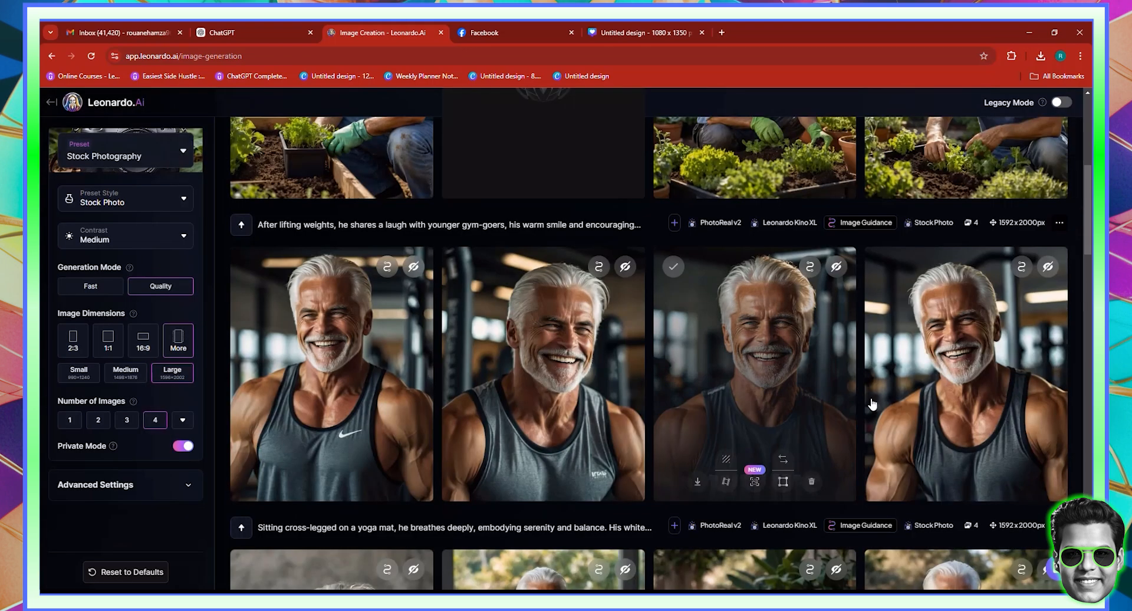
View the first backyard gardening image enlarged and close the preview.
{"action": "scroll", "coordinate": [823, 376], "scroll_direction": "up", "scroll_amount": 5}
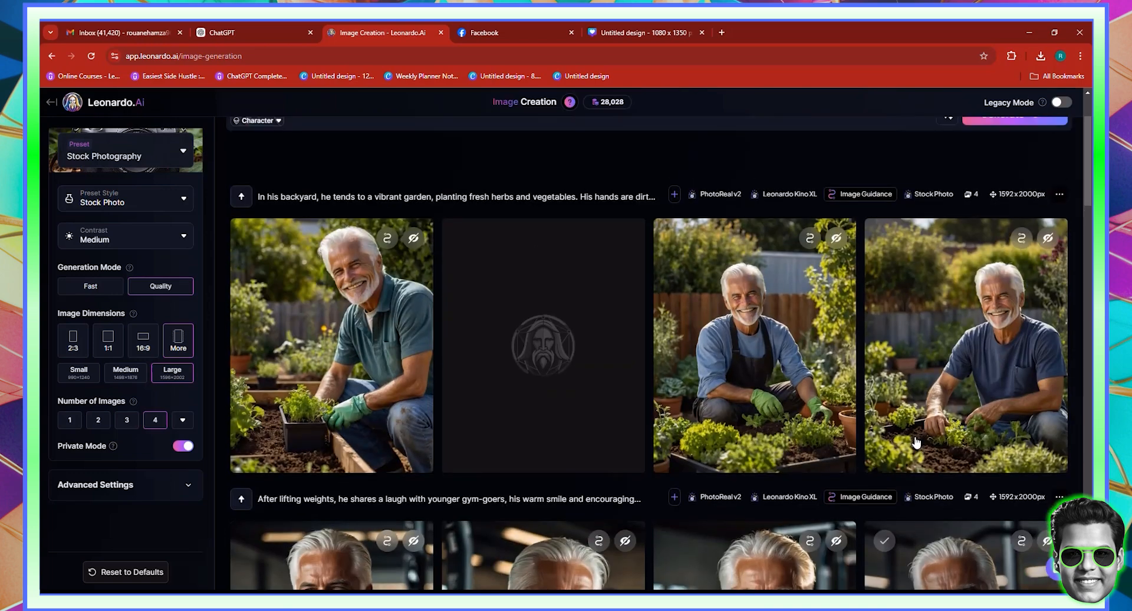
{"action": "left_click", "coordinate": [351, 316]}
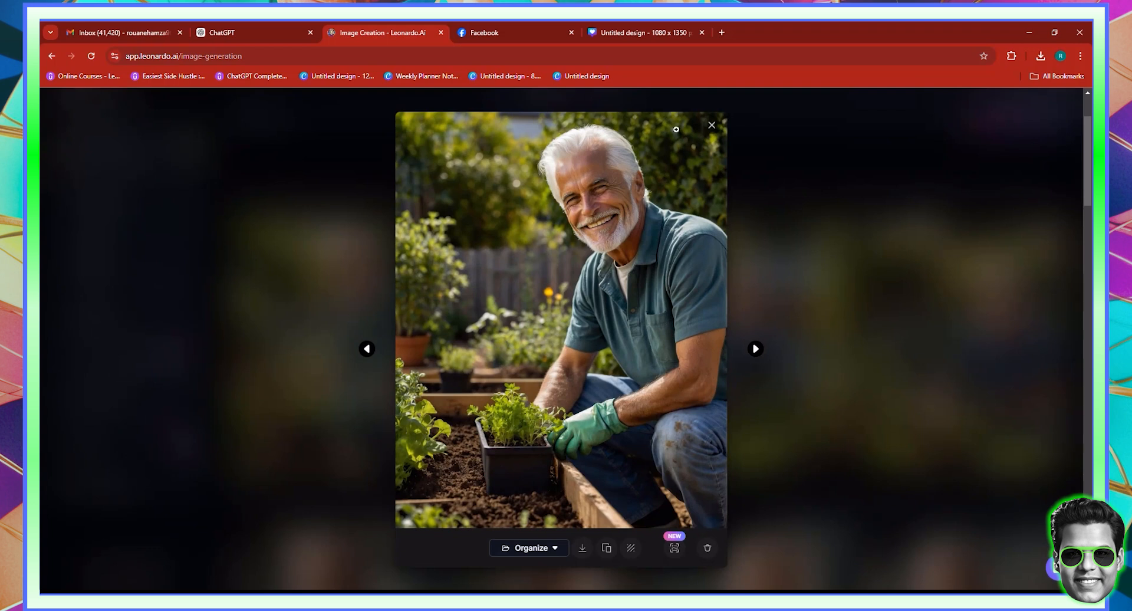
{"action": "left_click", "coordinate": [712, 134]}
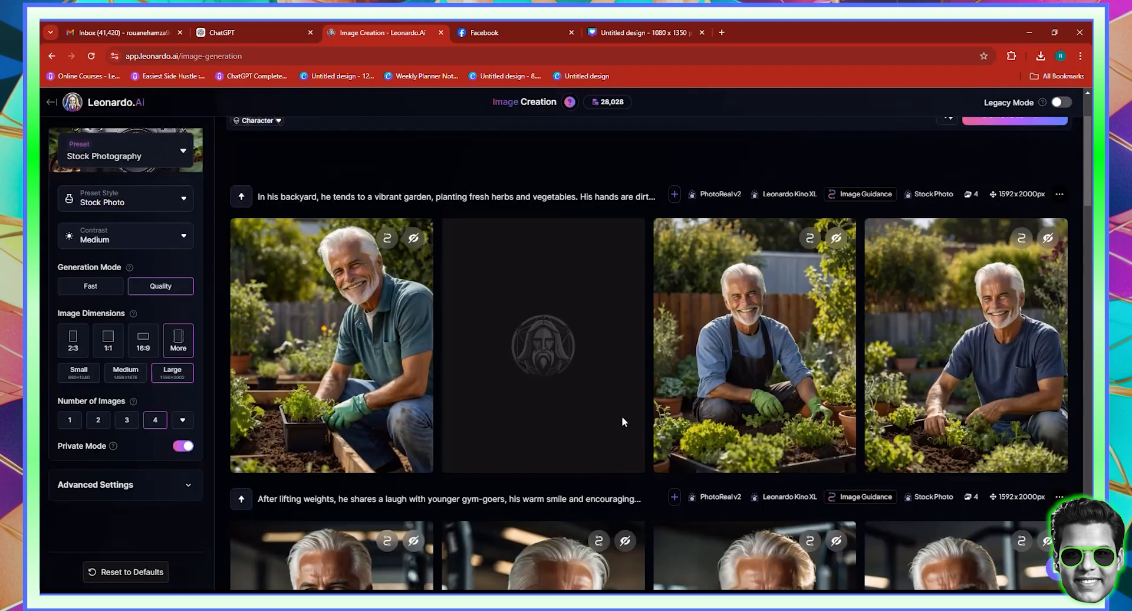
Compare the backyard gardening images with the gym socializing images in the gallery for consistency of the man's face.
{"action": "scroll", "coordinate": [576, 440], "scroll_direction": "down", "scroll_amount": 4}
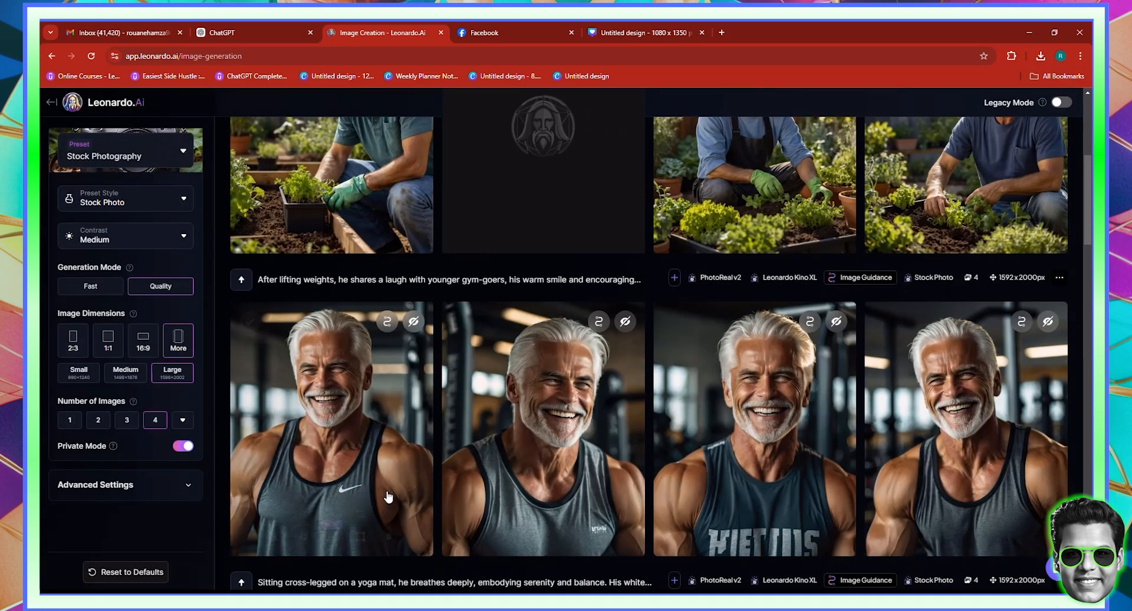
{"action": "scroll", "coordinate": [615, 532], "scroll_direction": "up", "scroll_amount": 4}
{"action": "scroll", "coordinate": [617, 532], "scroll_direction": "down", "scroll_amount": 3}
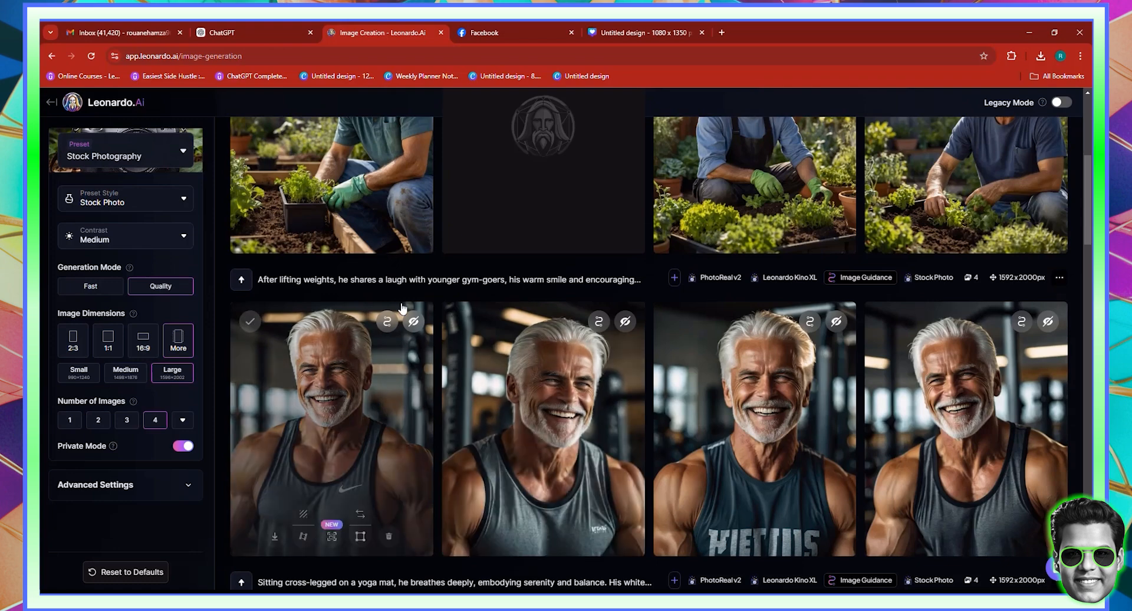
{"action": "scroll", "coordinate": [424, 323], "scroll_direction": "up", "scroll_amount": 3}
{"action": "scroll", "coordinate": [423, 324], "scroll_direction": "down", "scroll_amount": 2}
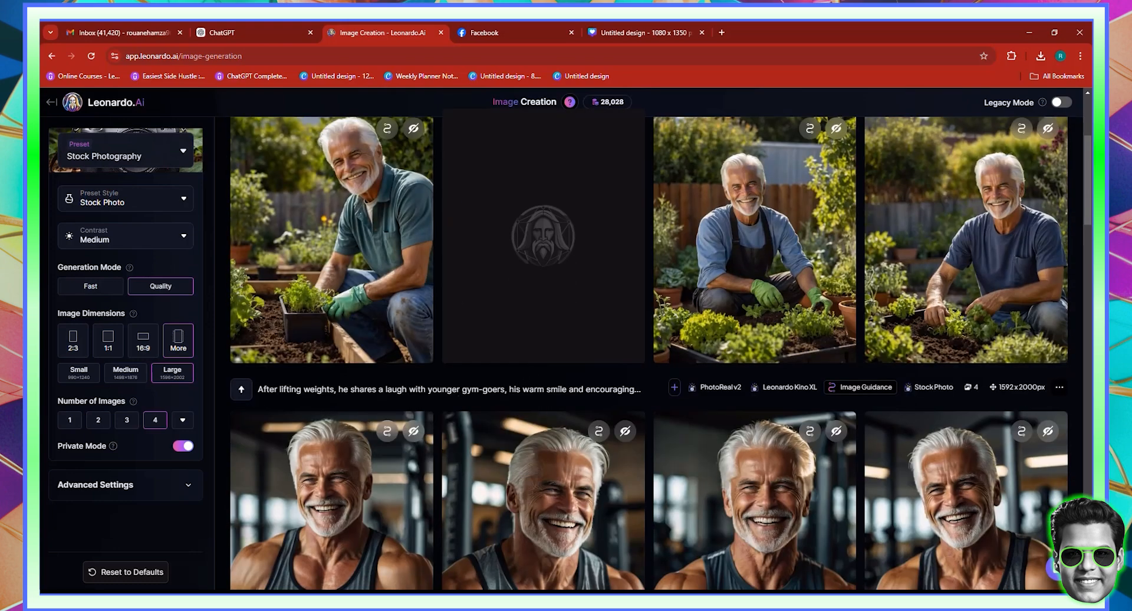
{"action": "scroll", "coordinate": [448, 389], "scroll_direction": "down", "scroll_amount": 1}
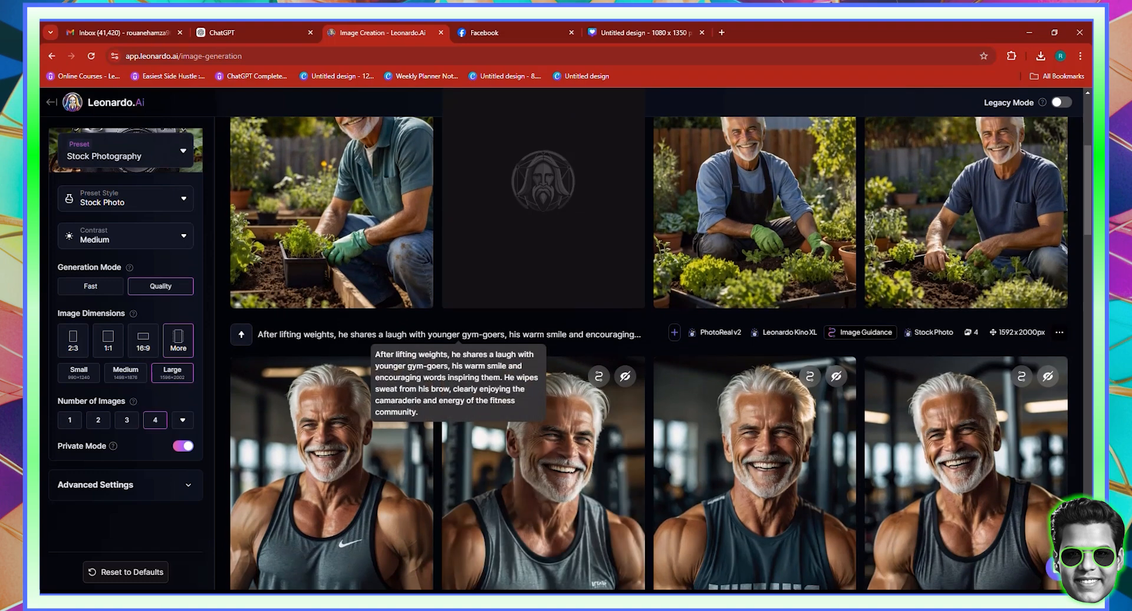
{"action": "scroll", "coordinate": [563, 351], "scroll_direction": "up", "scroll_amount": 5}
{"action": "scroll", "coordinate": [571, 355], "scroll_direction": "down", "scroll_amount": 6}
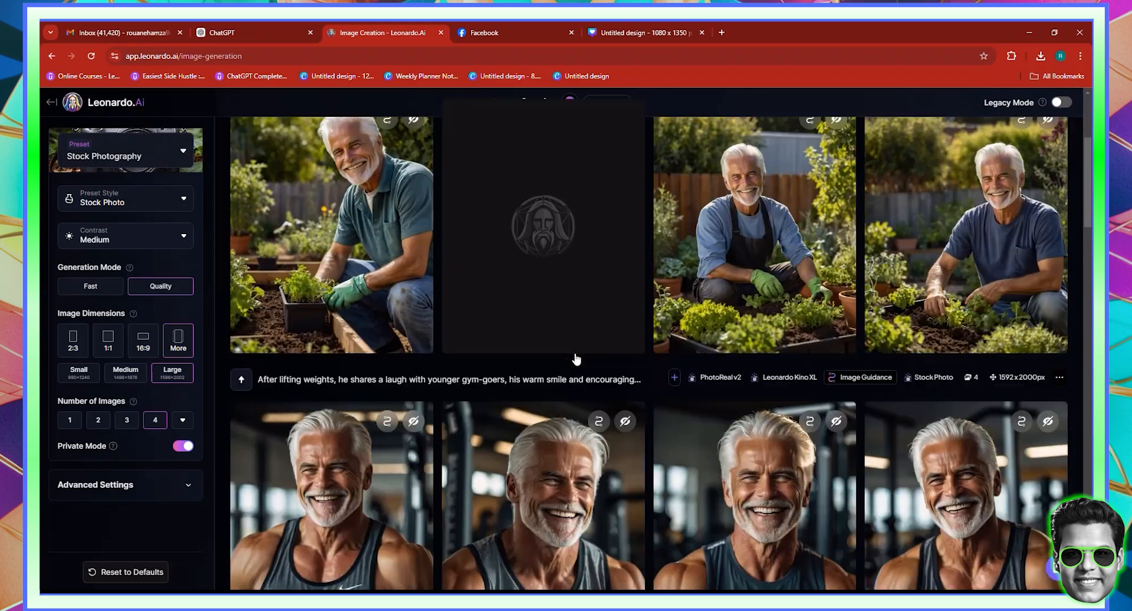
{"action": "scroll", "coordinate": [746, 484], "scroll_direction": "up", "scroll_amount": 5}
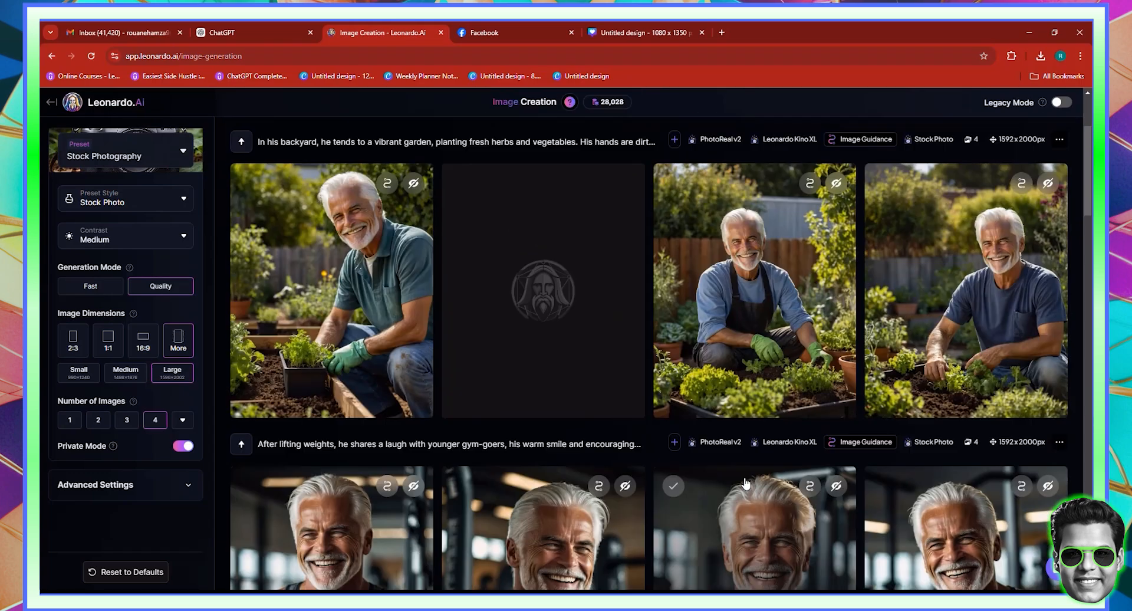
{"action": "scroll", "coordinate": [746, 484], "scroll_direction": "down", "scroll_amount": 6}
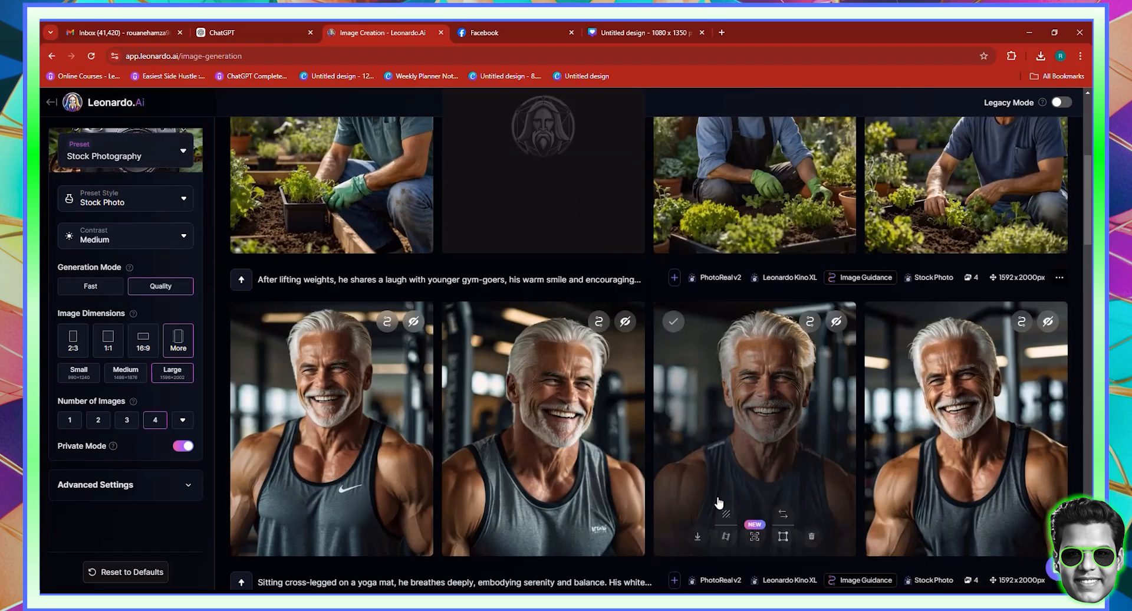
{"action": "scroll", "coordinate": [719, 502], "scroll_direction": "up", "scroll_amount": 7}
{"action": "scroll", "coordinate": [731, 489], "scroll_direction": "down", "scroll_amount": 9}
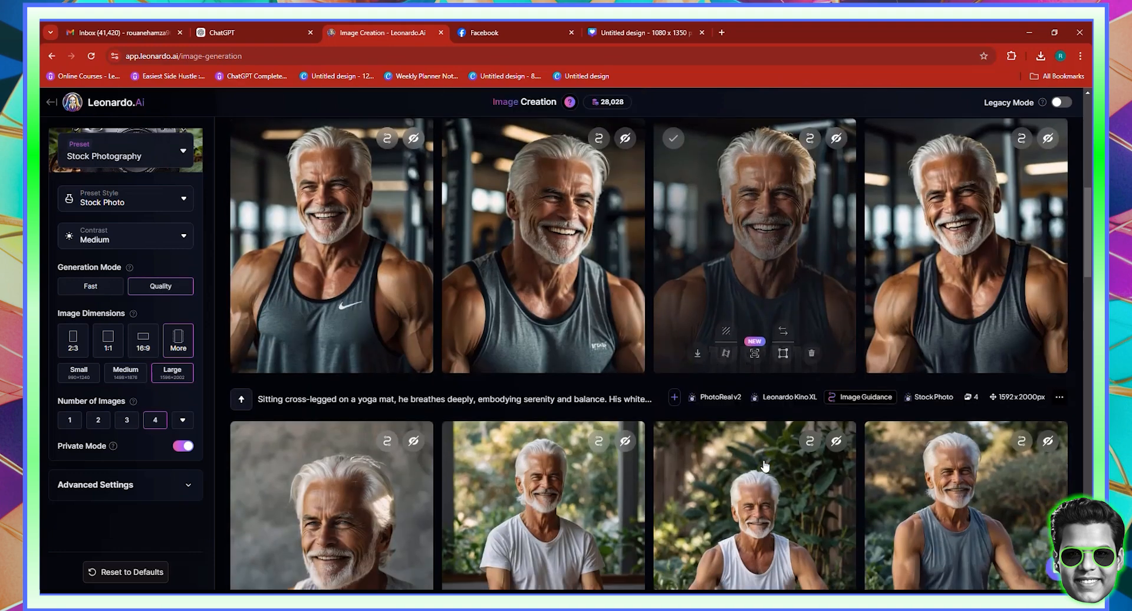
{"action": "scroll", "coordinate": [747, 462], "scroll_direction": "up", "scroll_amount": 2}
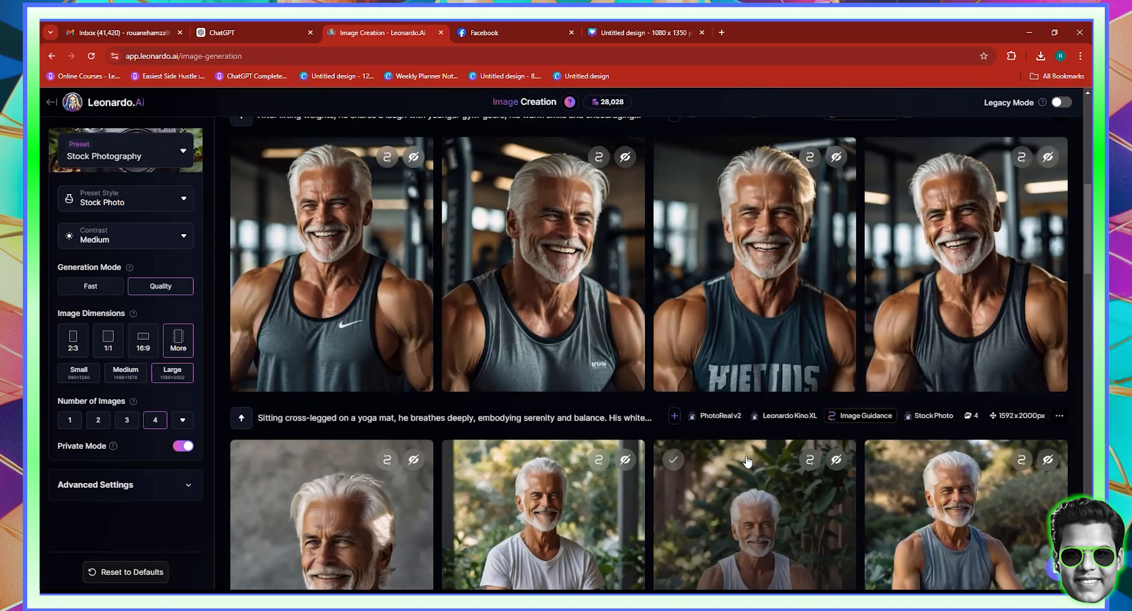
View the first gym image and the third yoga image enlarged, closing each preview to return to the gallery.
{"action": "left_click", "coordinate": [337, 244]}
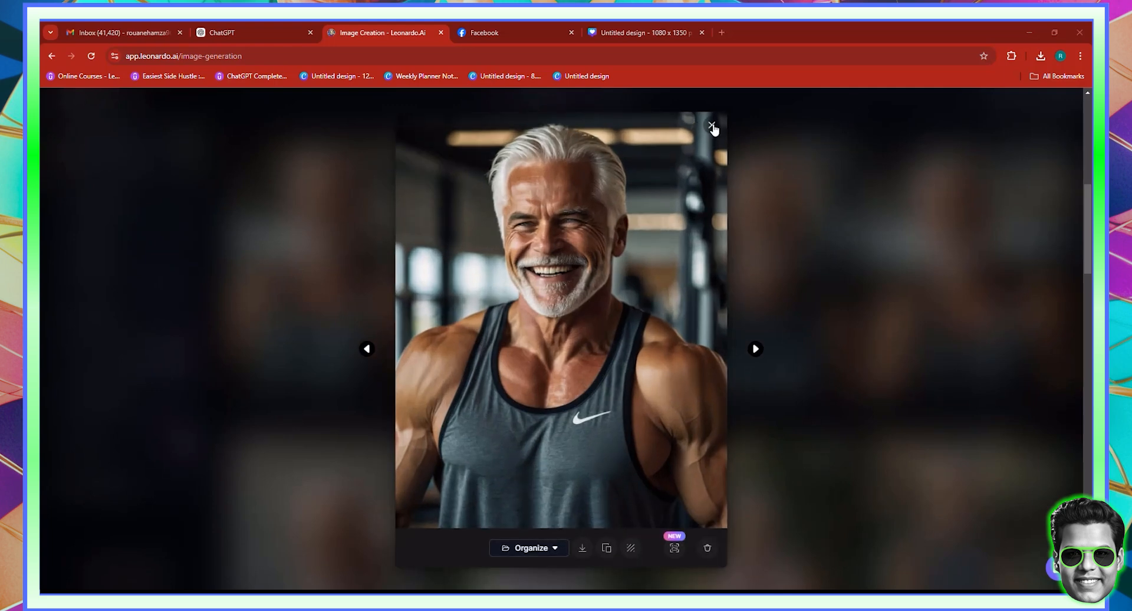
{"action": "key", "text": "Escape"}
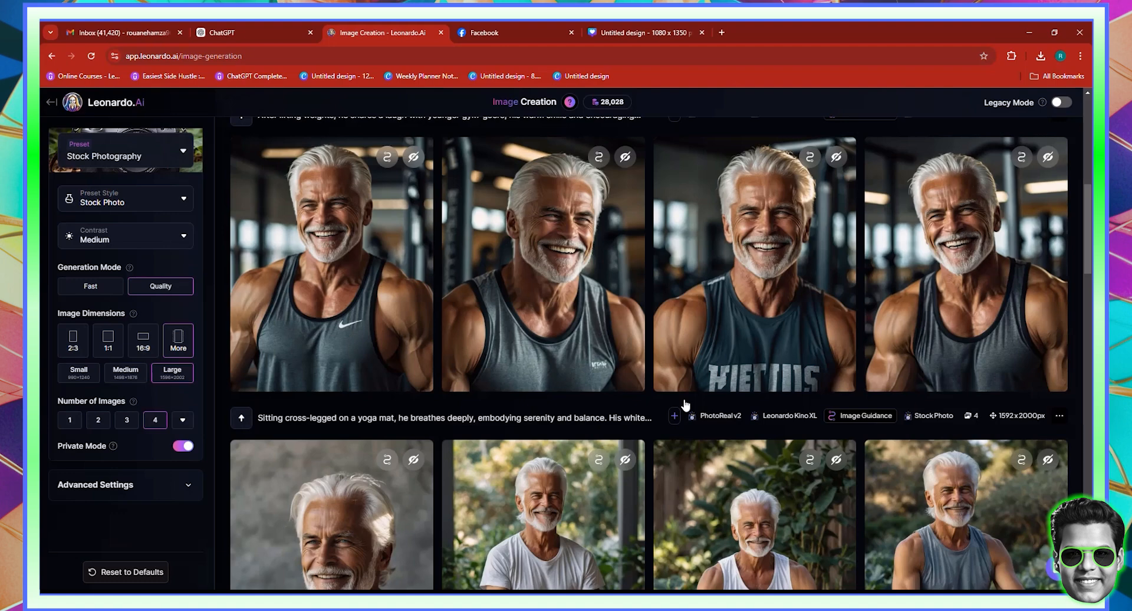
{"action": "scroll", "coordinate": [684, 399], "scroll_direction": "down", "scroll_amount": 4}
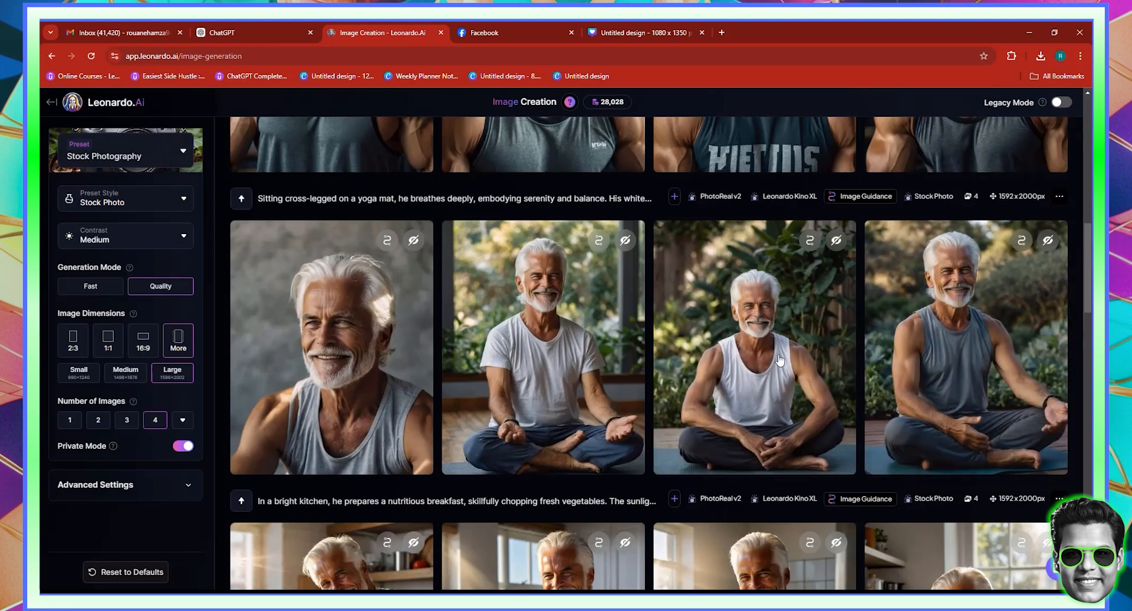
{"action": "left_click", "coordinate": [777, 360]}
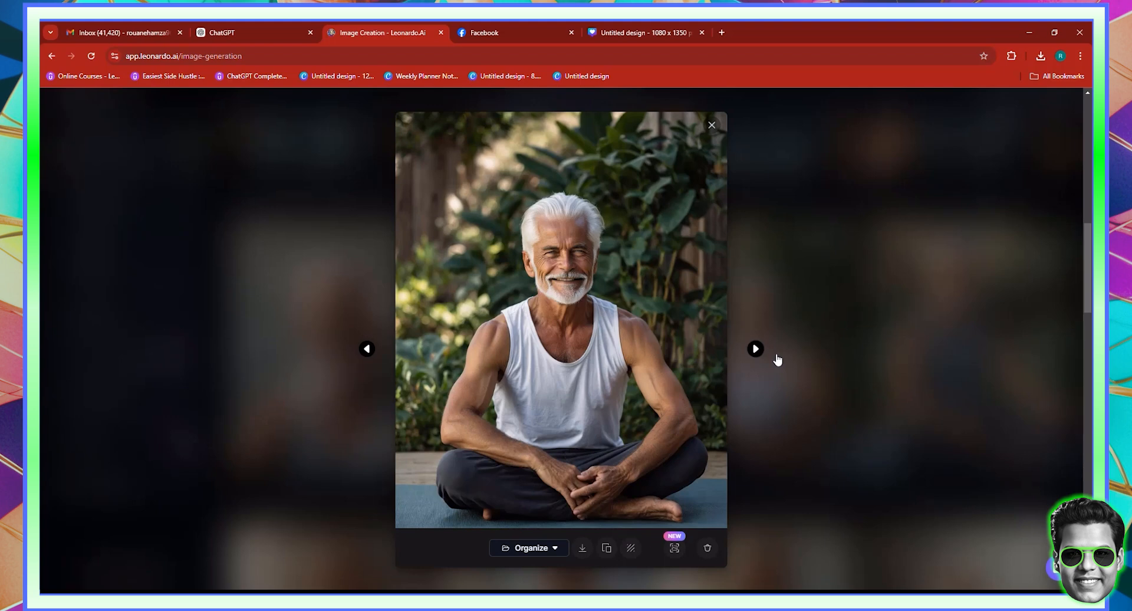
{"action": "left_click", "coordinate": [803, 319]}
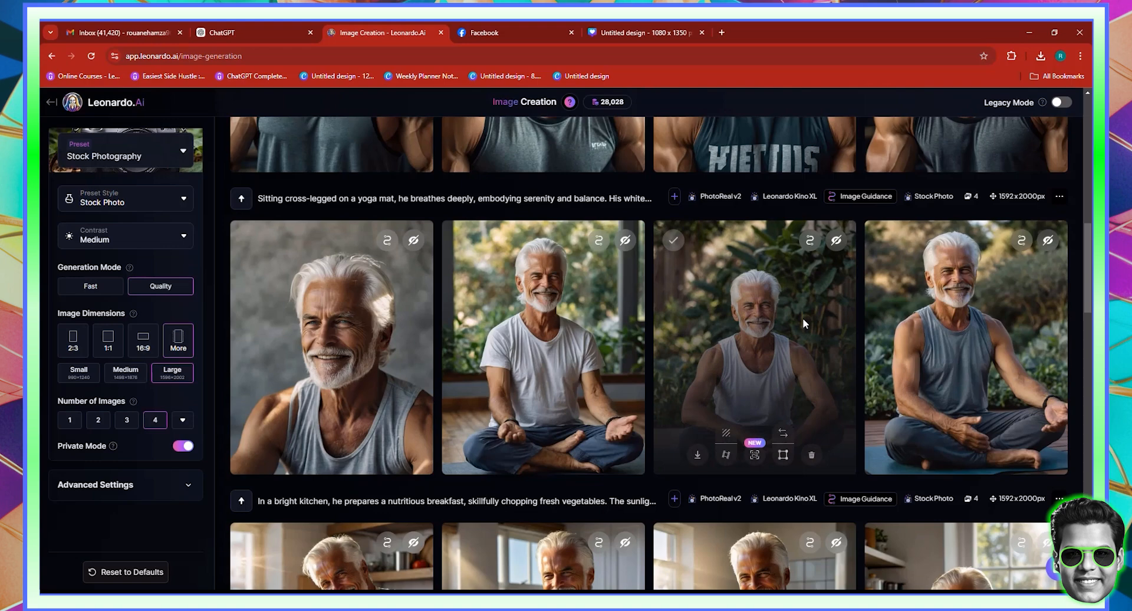
Switch to Facebook and look through the female wellness model's page, including its intro, photos and posts, and return to its cover.
{"action": "left_click", "coordinate": [485, 32]}
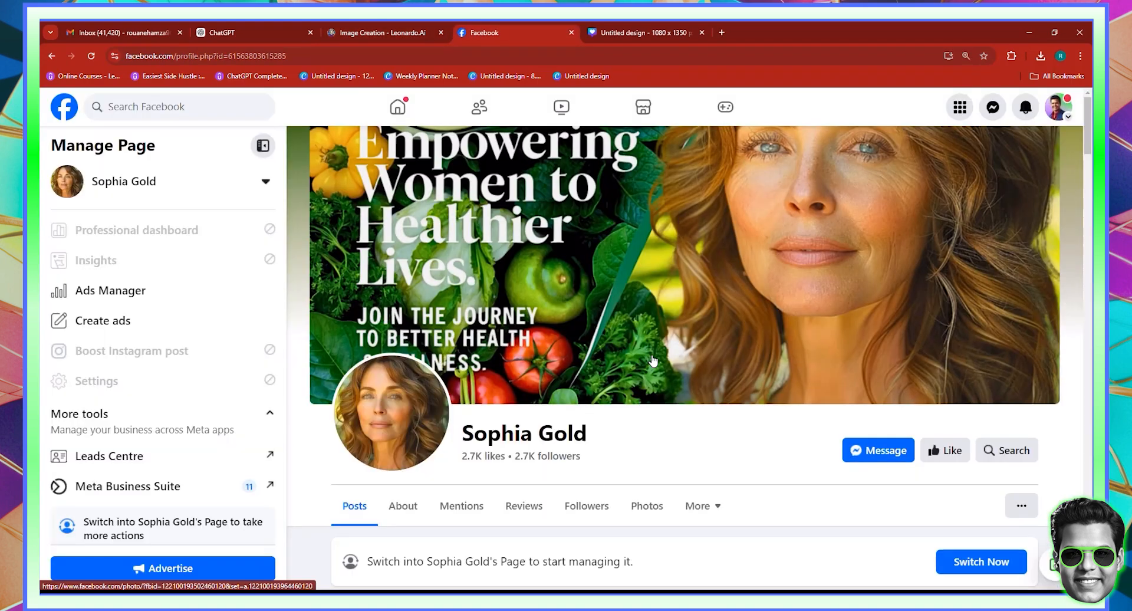
{"action": "scroll", "coordinate": [739, 354], "scroll_direction": "down", "scroll_amount": 4}
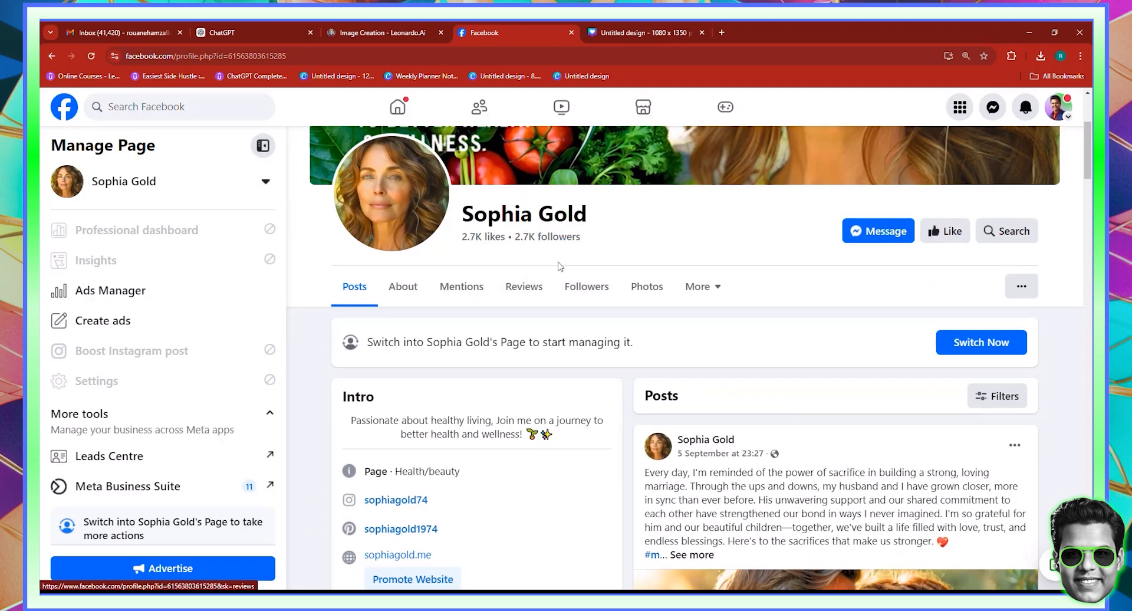
{"action": "scroll", "coordinate": [560, 269], "scroll_direction": "down", "scroll_amount": 6}
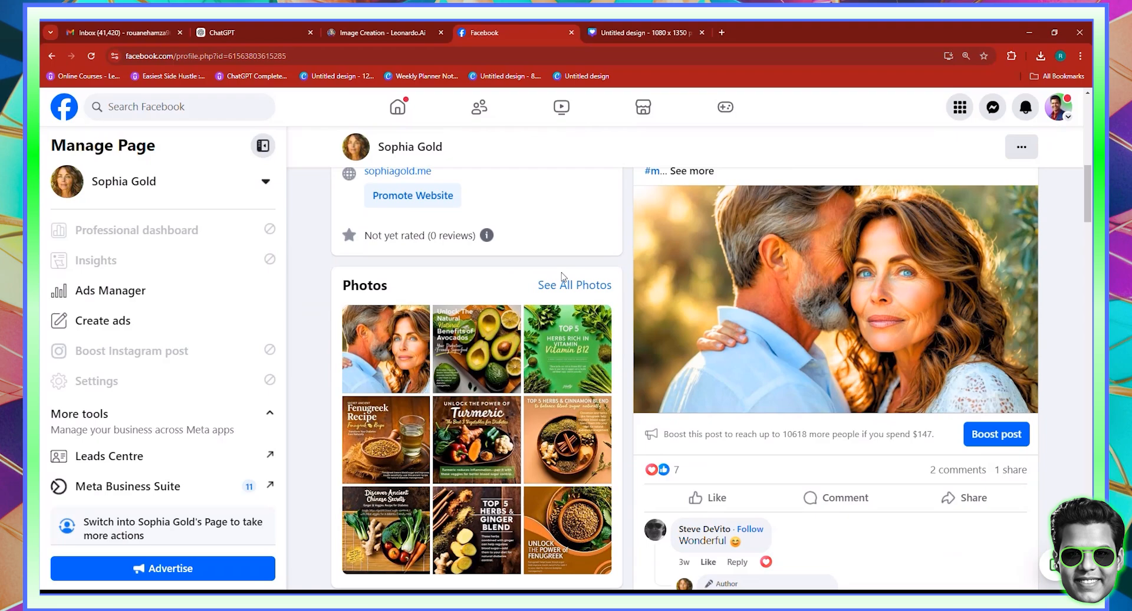
{"action": "scroll", "coordinate": [563, 277], "scroll_direction": "down", "scroll_amount": 9}
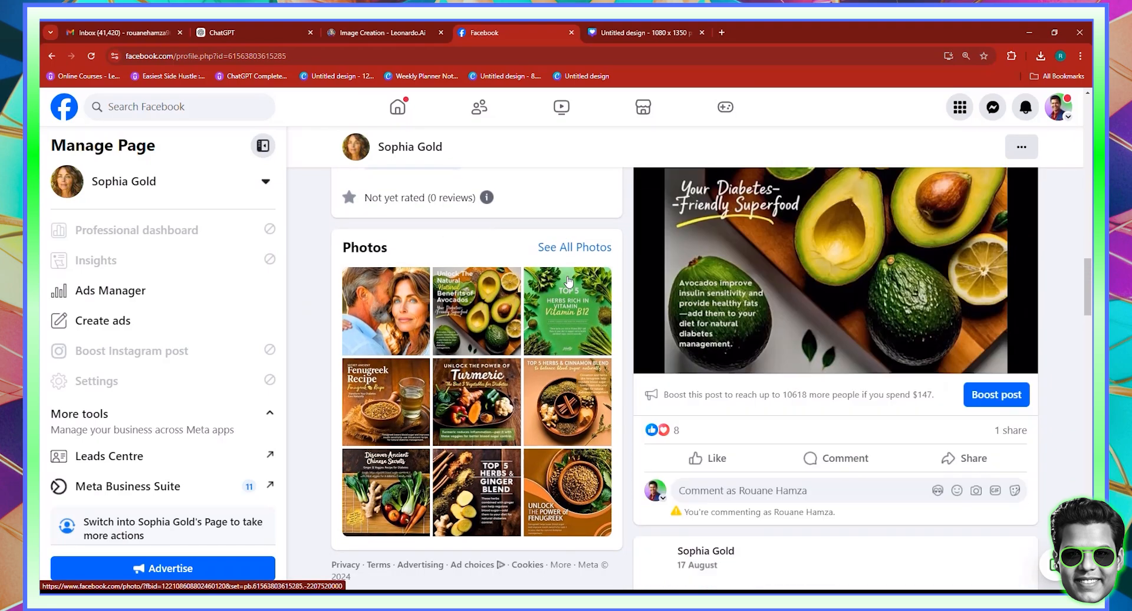
{"action": "scroll", "coordinate": [568, 280], "scroll_direction": "up", "scroll_amount": 15}
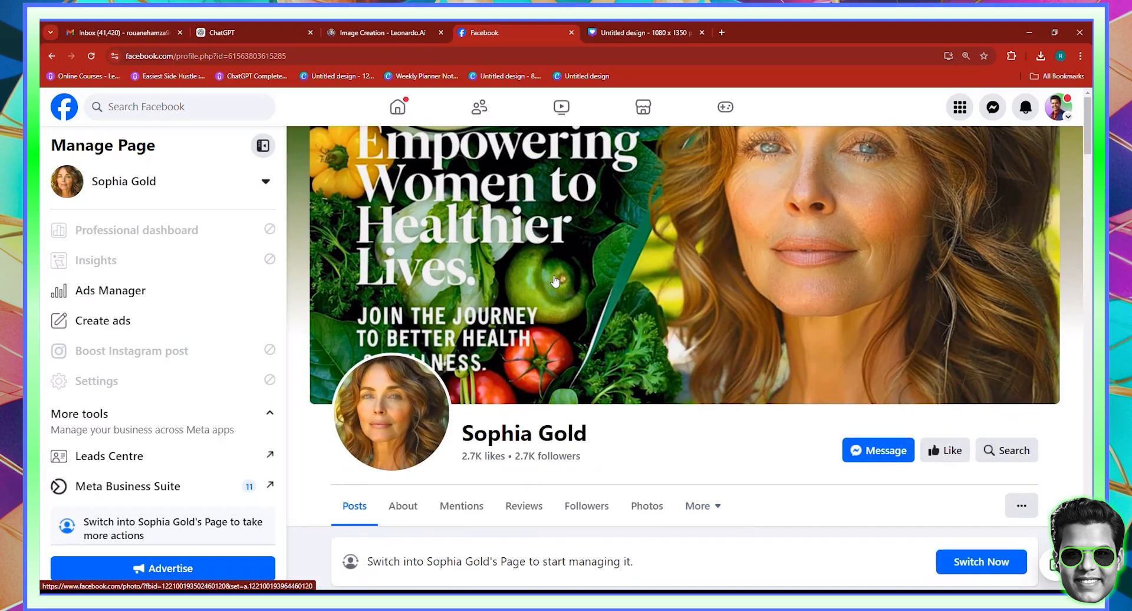